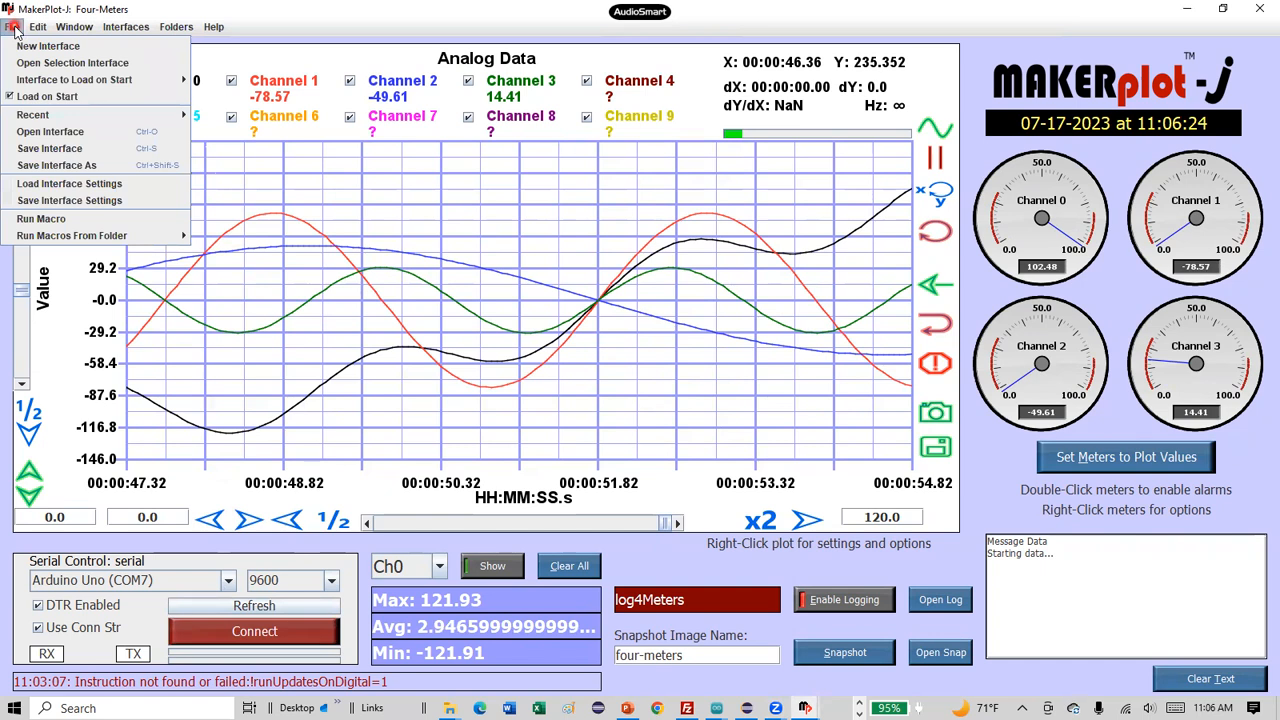
Step: Open the interface selection screen and load the Analog & Digital interface
click(37, 47)
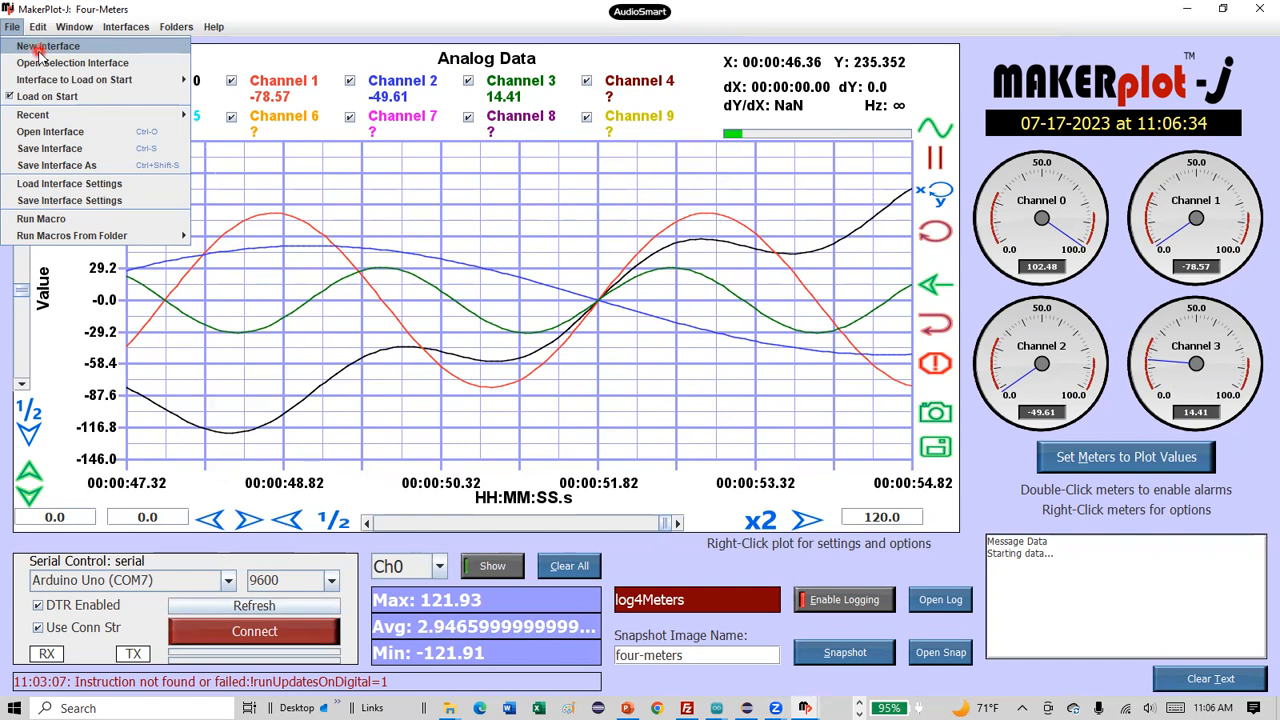
click(43, 63)
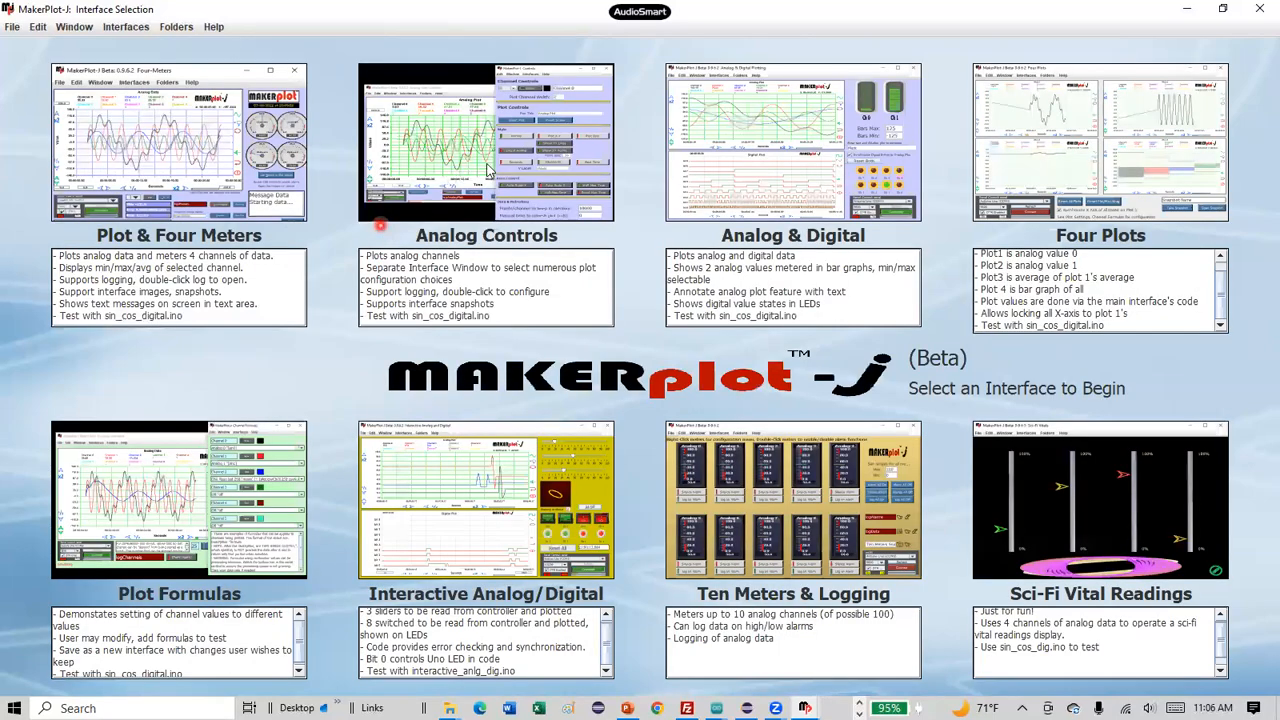
click(752, 176)
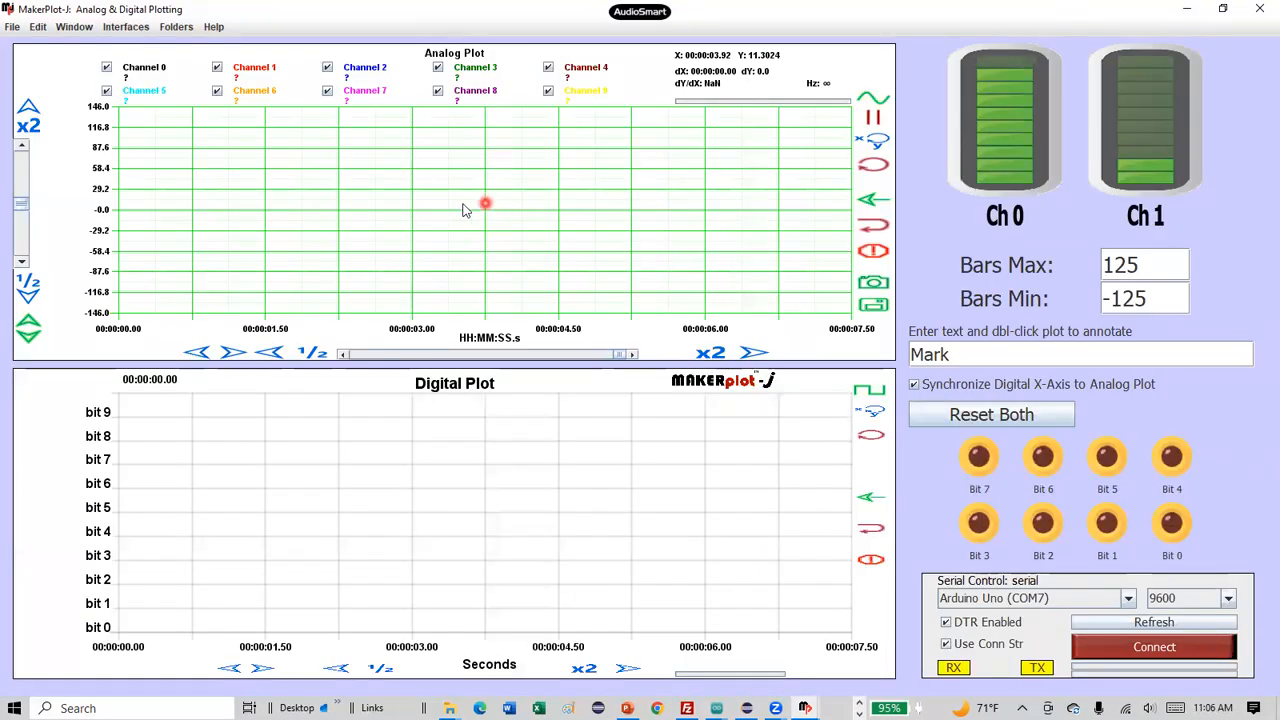
Step: Connect to the Arduino Uno on COM7 at 9600 to plot live analog and digital data, and disconnect it again
click(1118, 647)
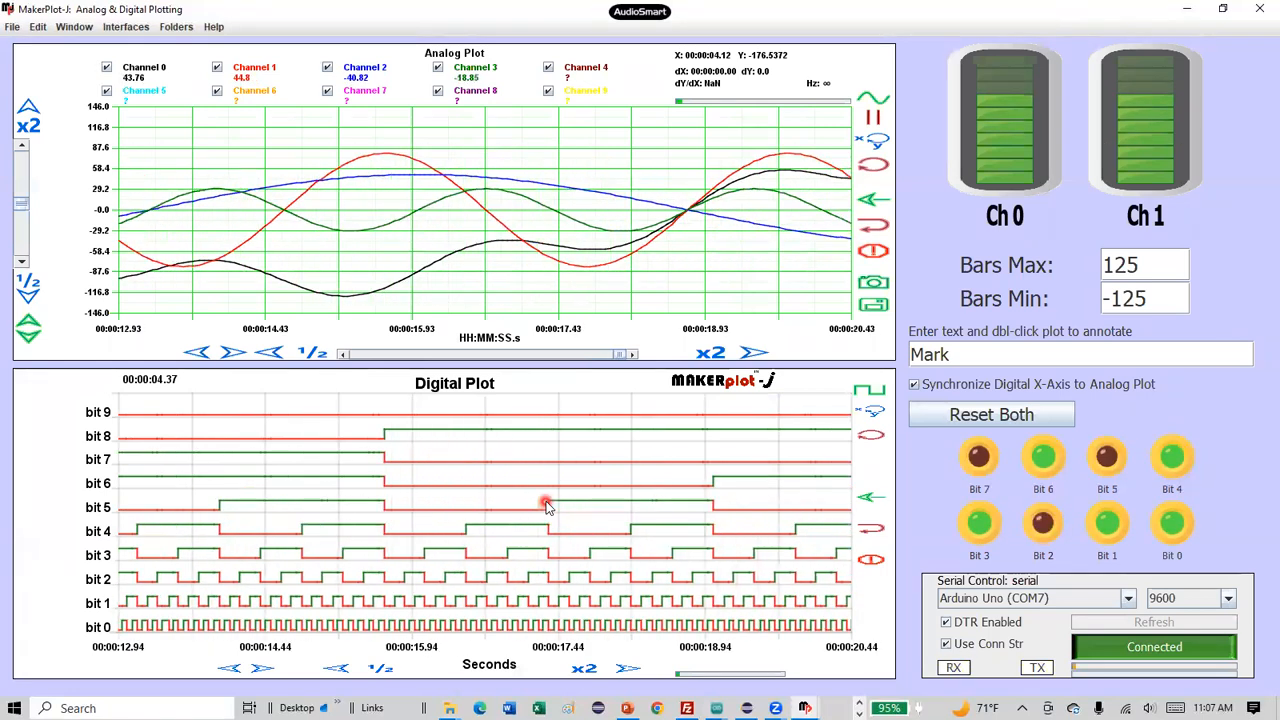
click(618, 497)
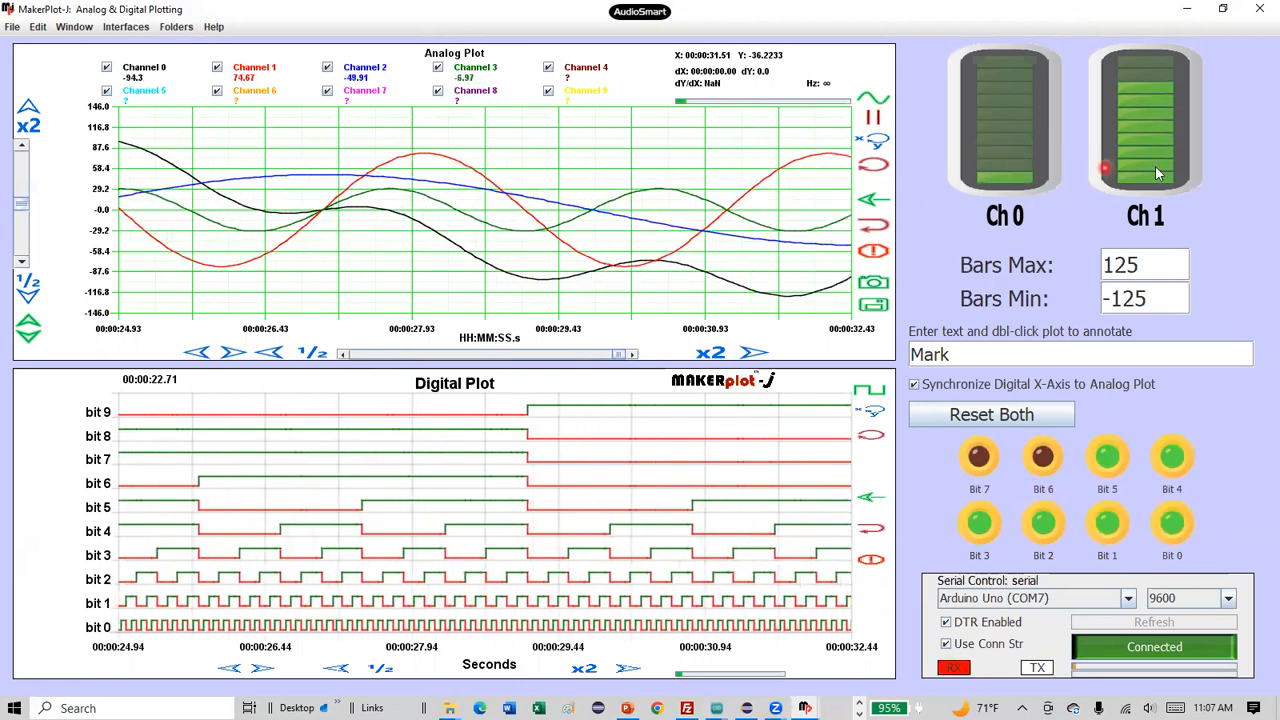
click(1125, 646)
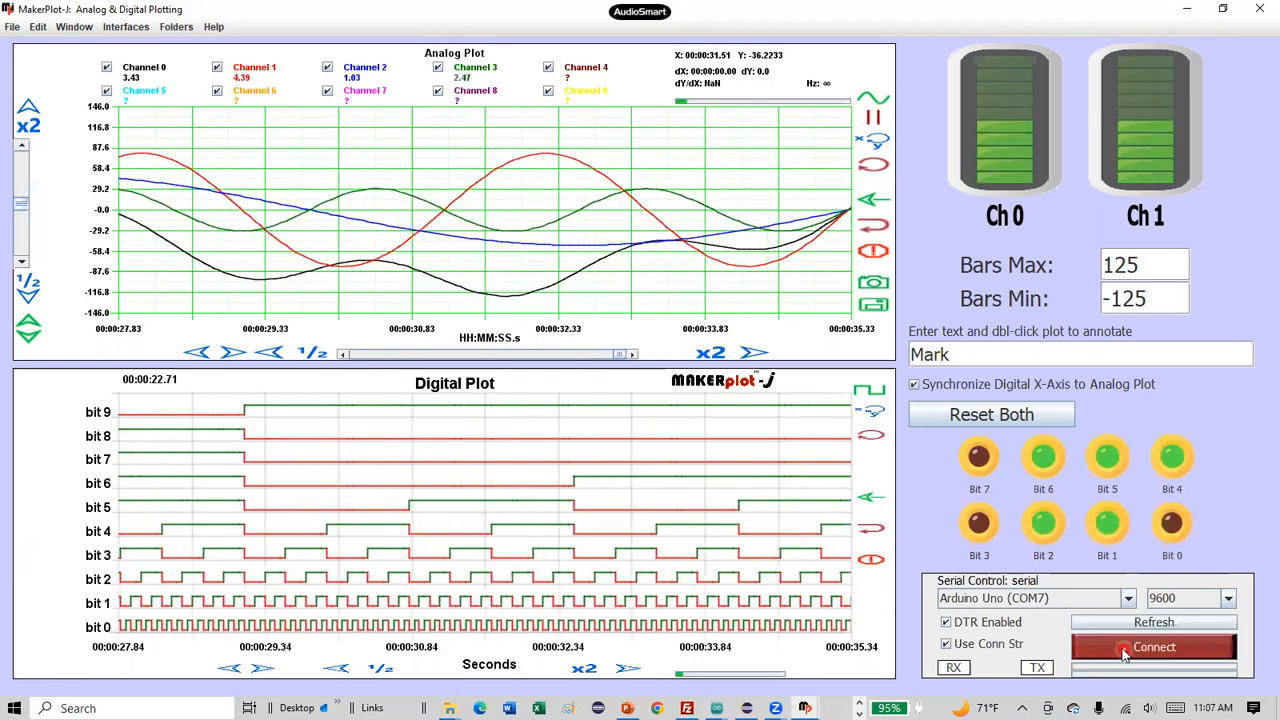
click(12, 27)
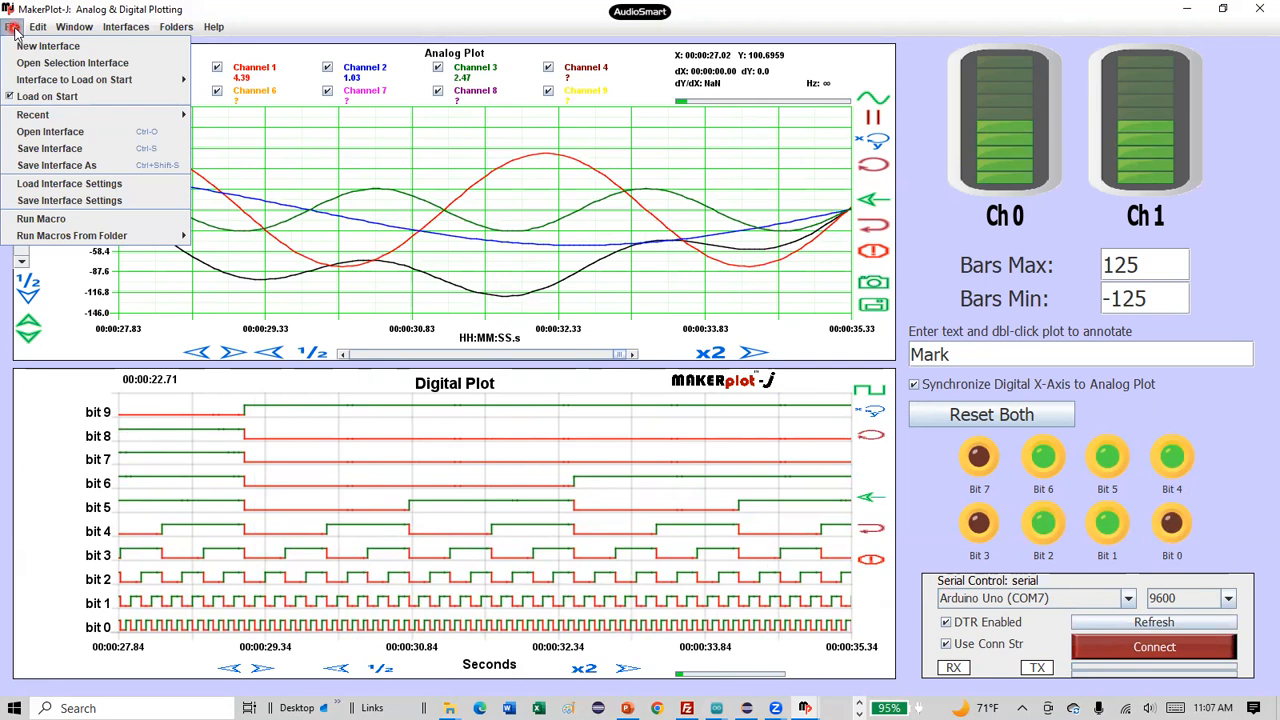
click(48, 82)
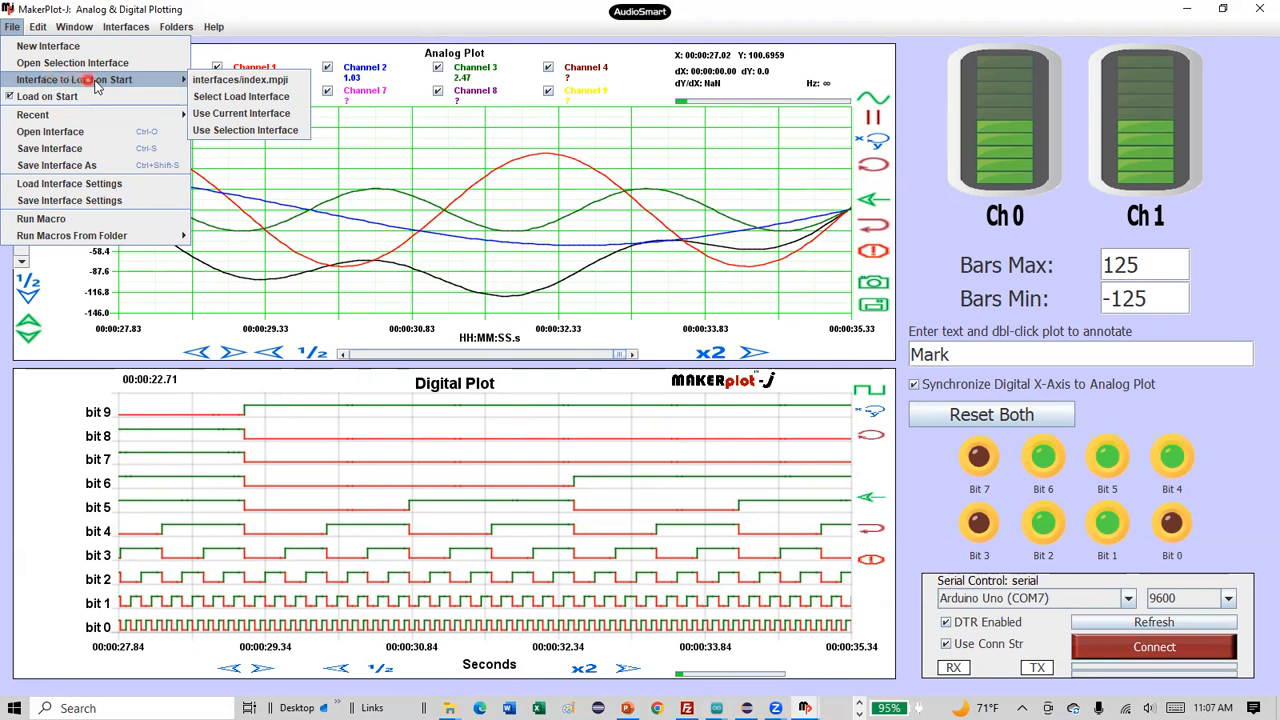
click(221, 83)
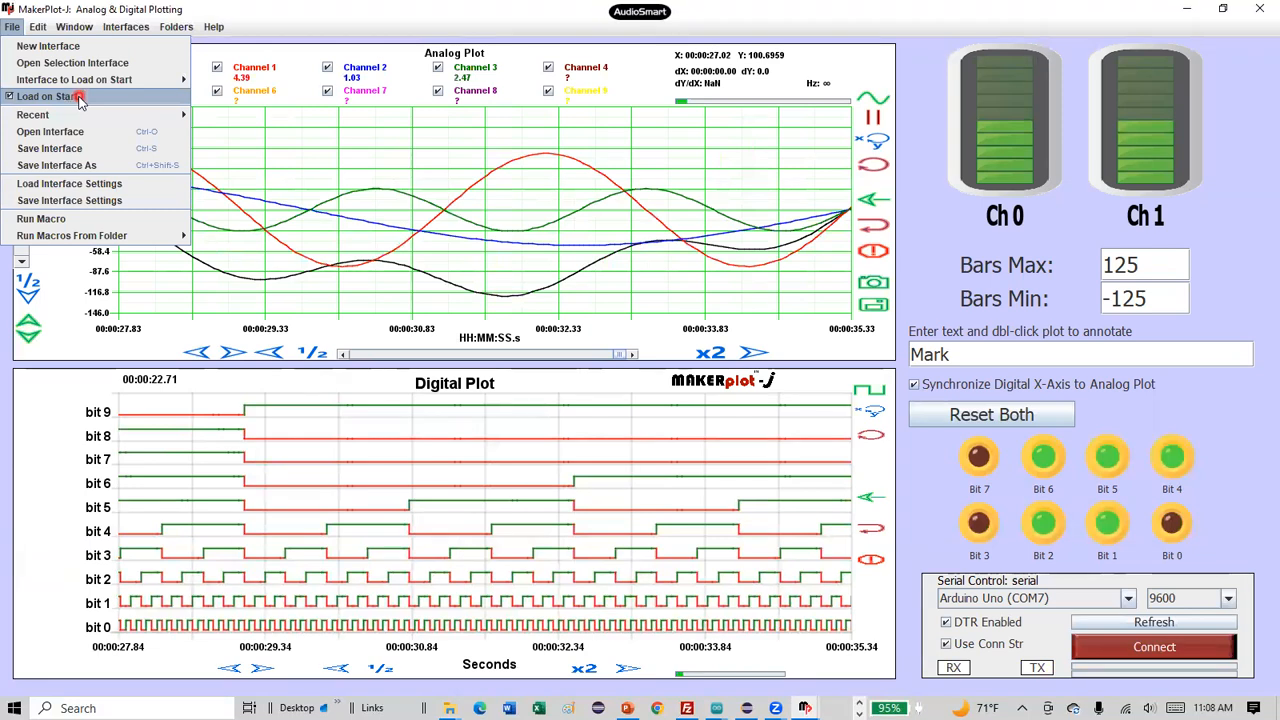
mouse_move(80, 116)
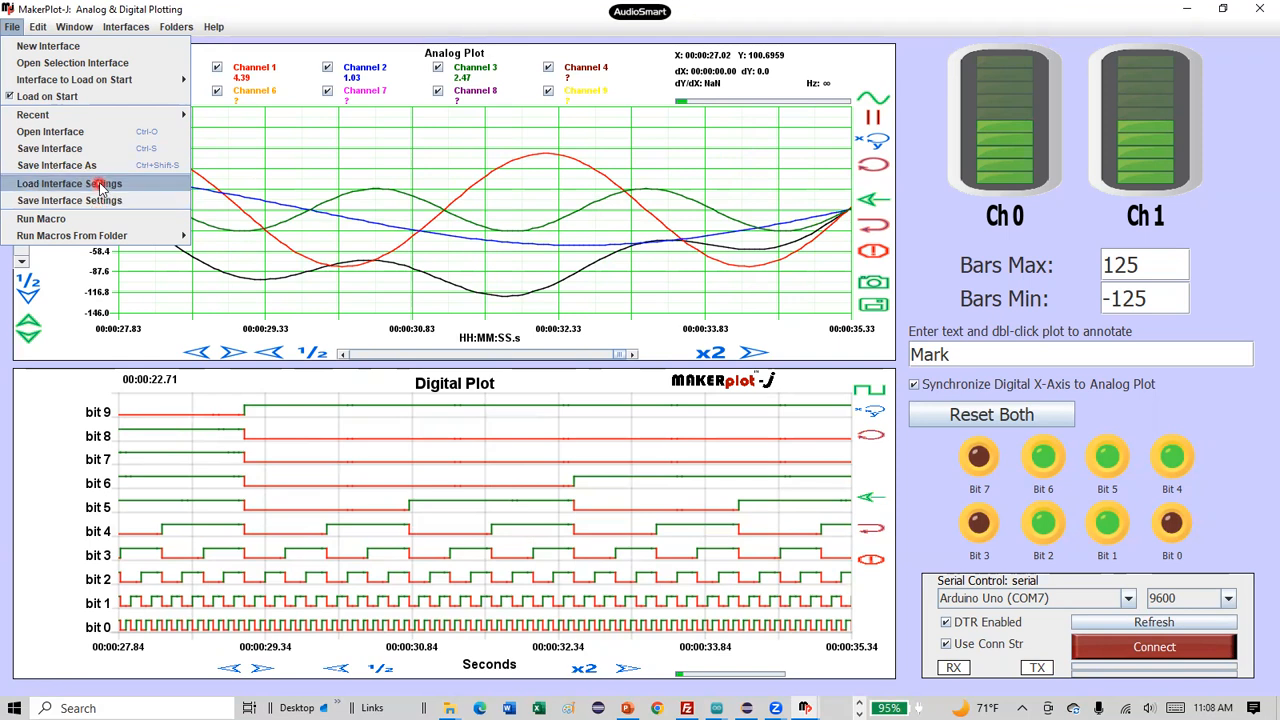
click(439, 189)
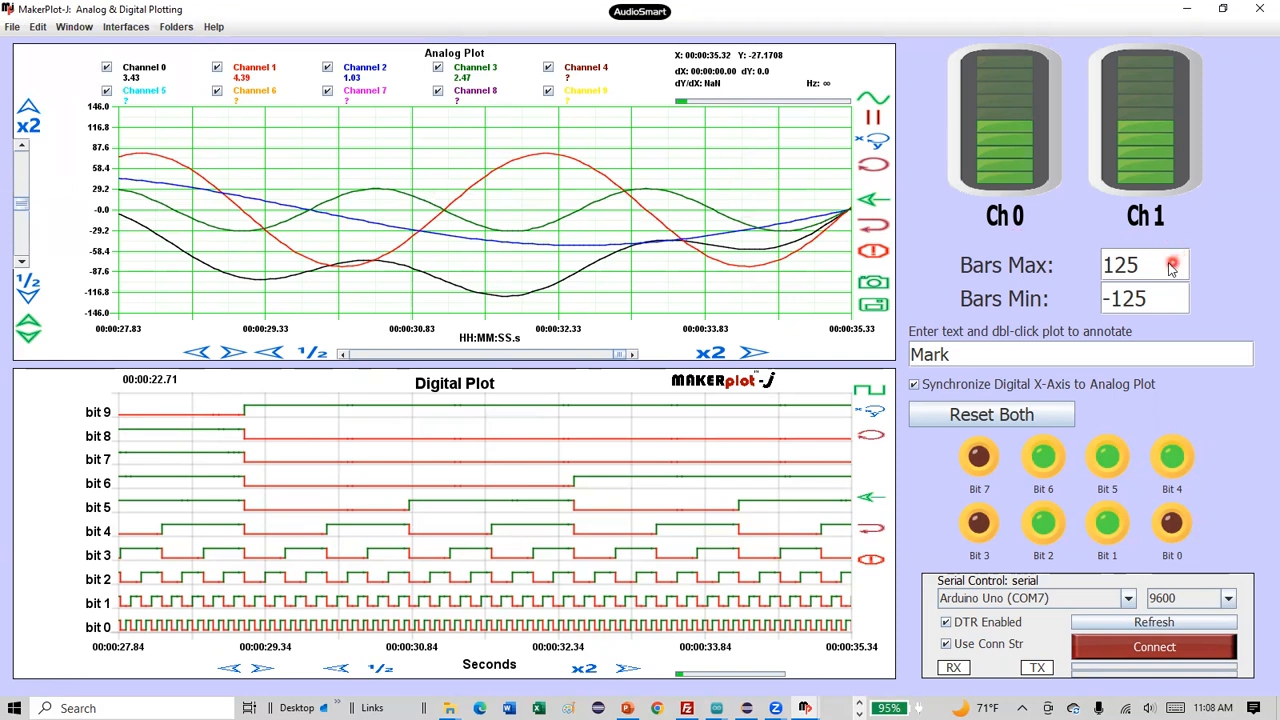
Step: Set the bar graphs' maximum to 200 and minimum to -500
click(1140, 263)
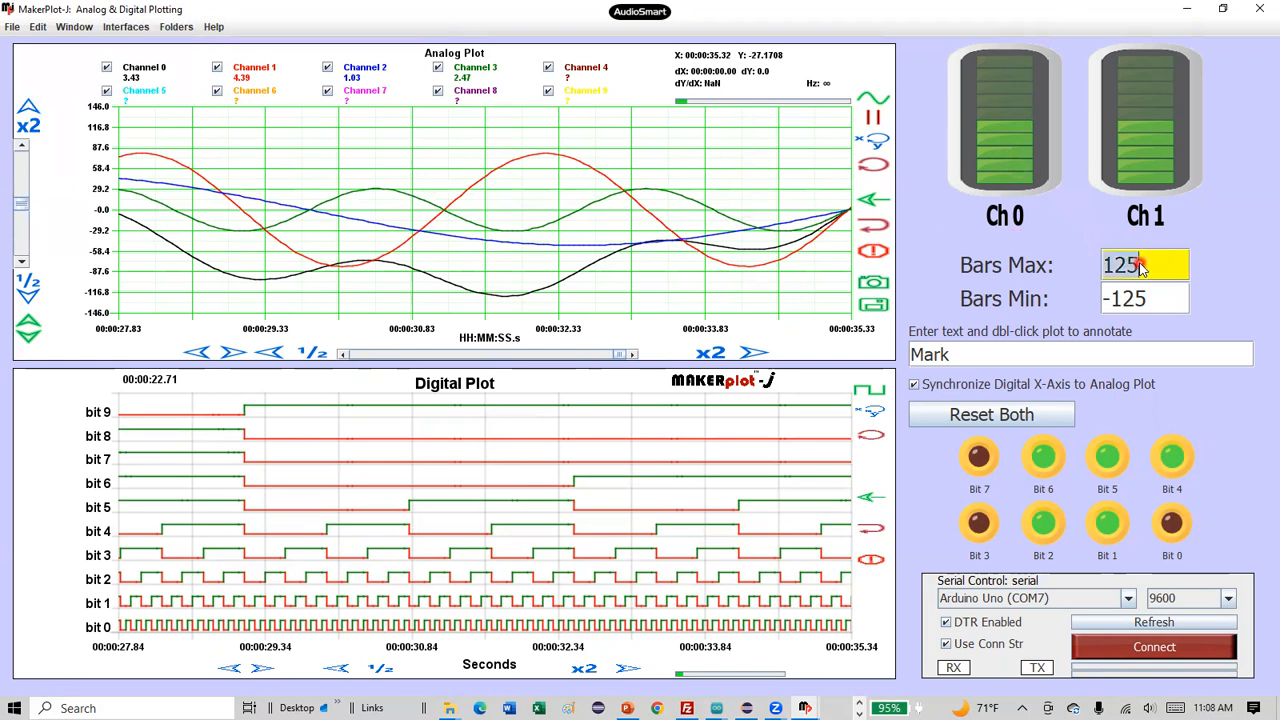
key(BackSpace)
text(200)
key(Tab)
key(BackSpace)
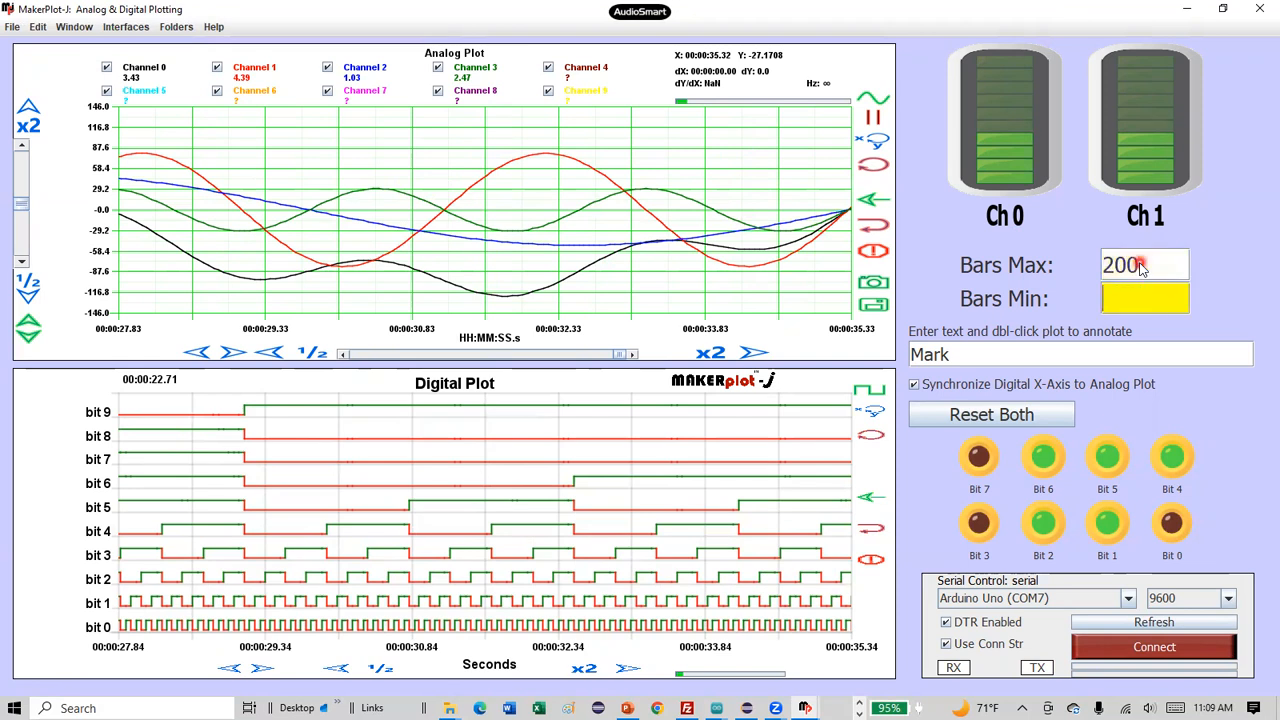
text(500)
key(Return)
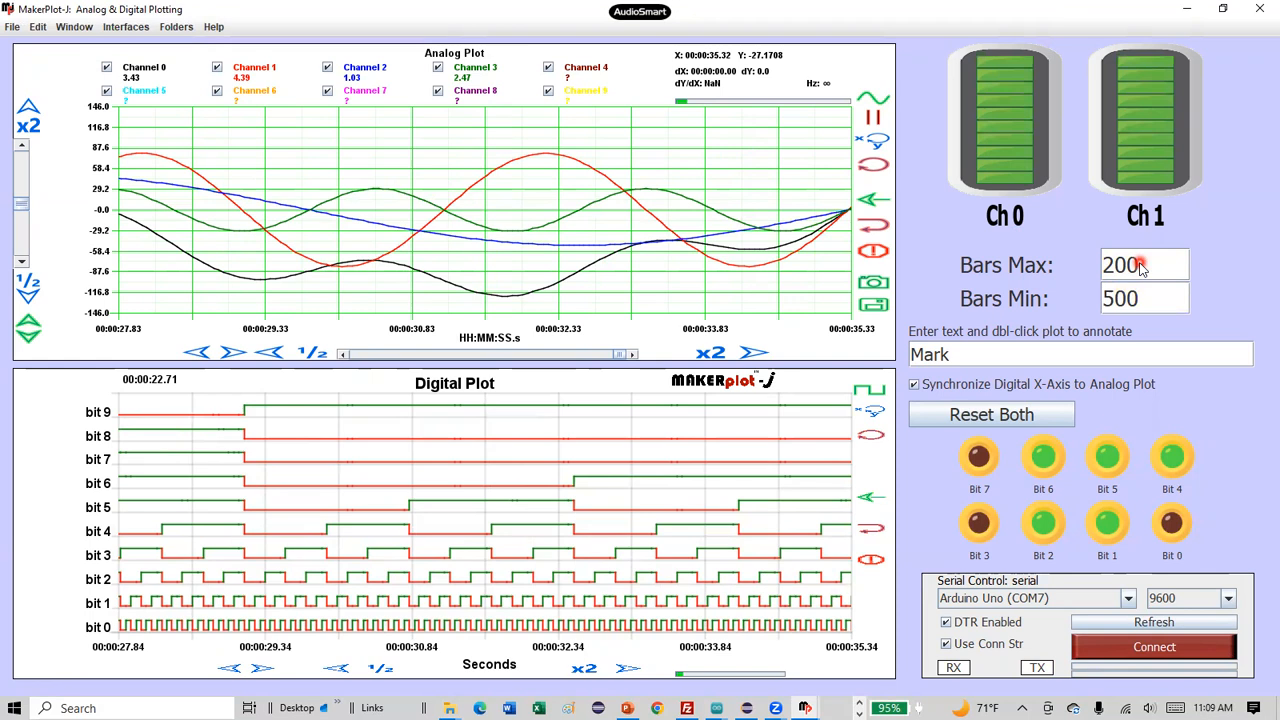
text(-)
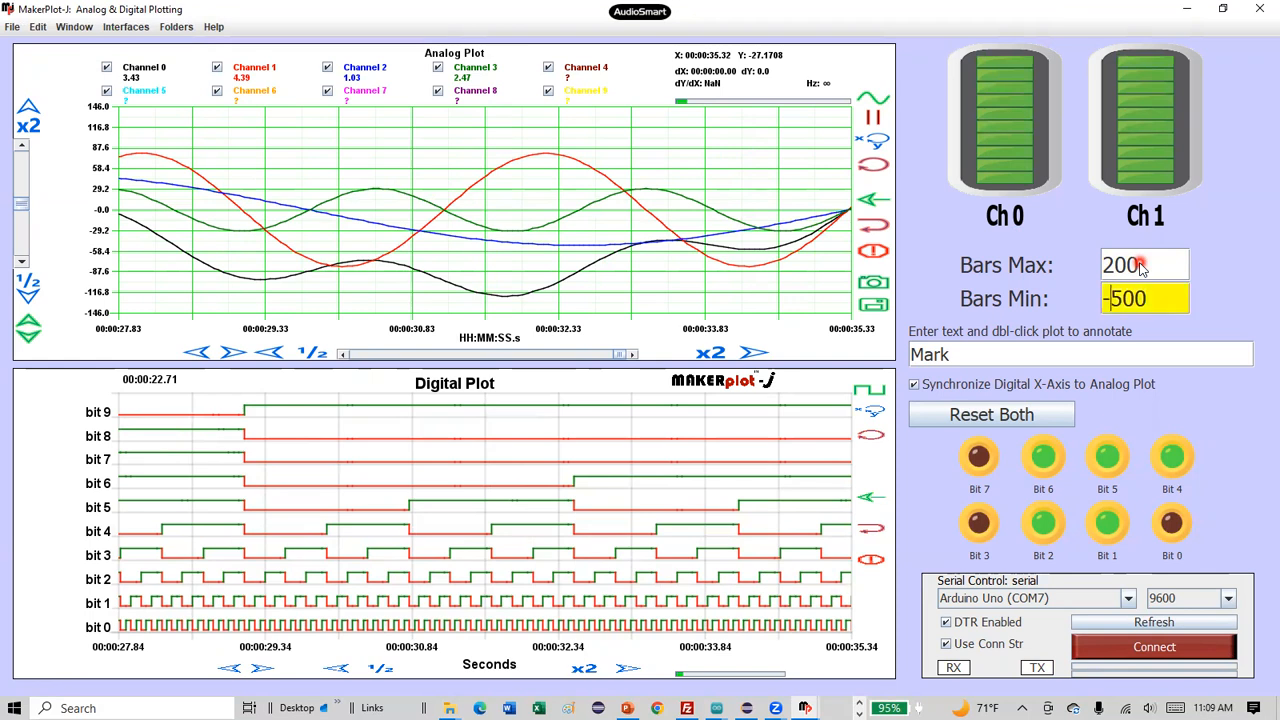
key(Return)
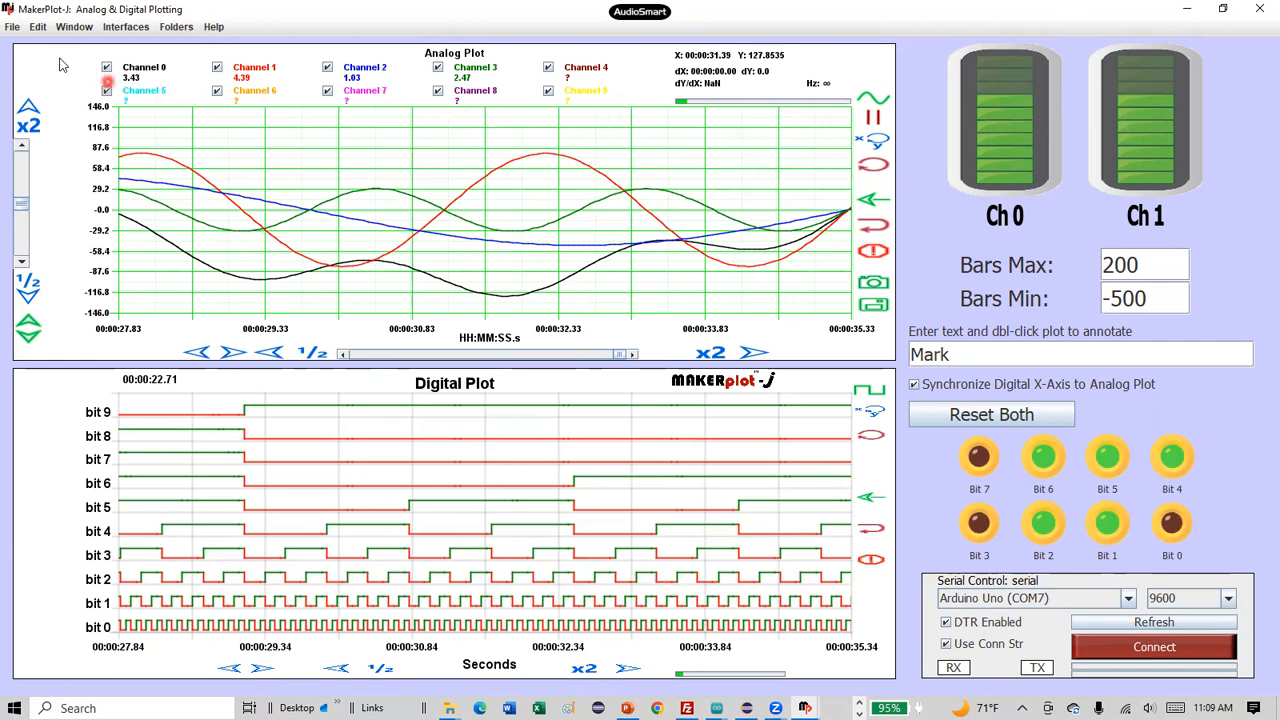
Step: Save the current interface settings in the analog_digital folder under the file name test
click(12, 27)
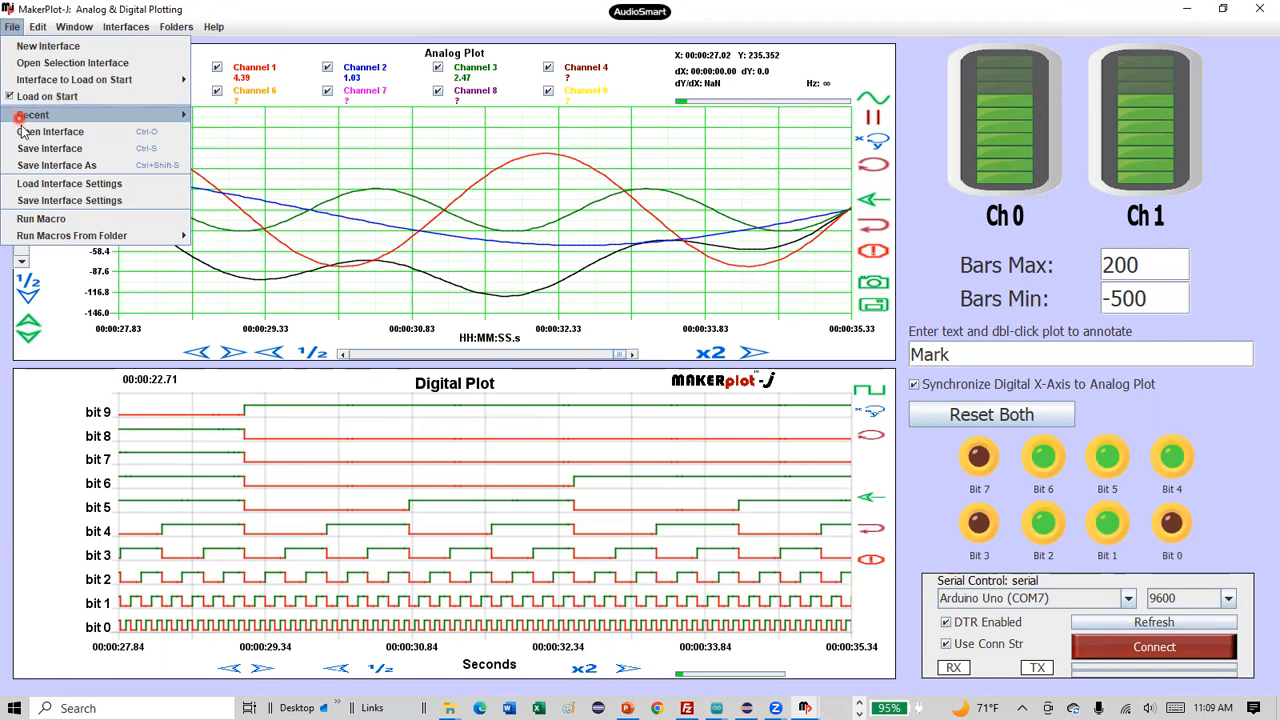
click(33, 201)
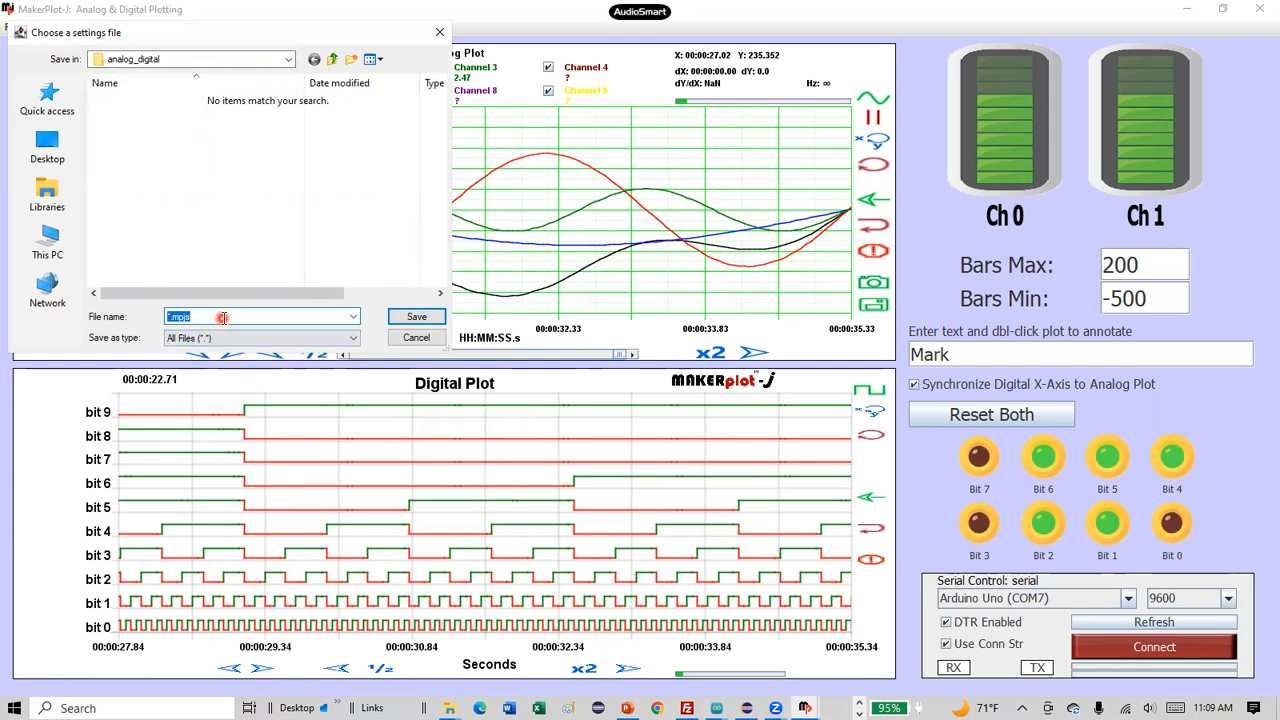
text(test)
key(Return)
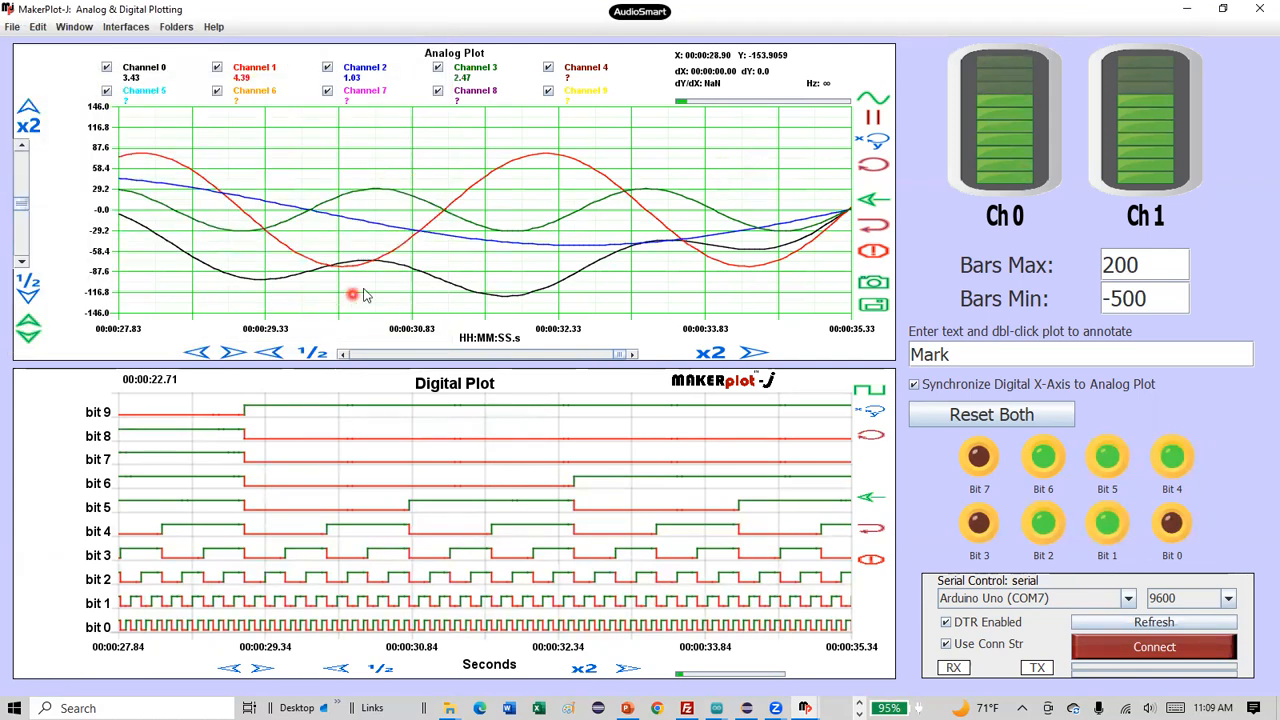
Step: Reopen the Analog & Digital interface from the selection screen and load the settings file test.mpjs into it
click(12, 27)
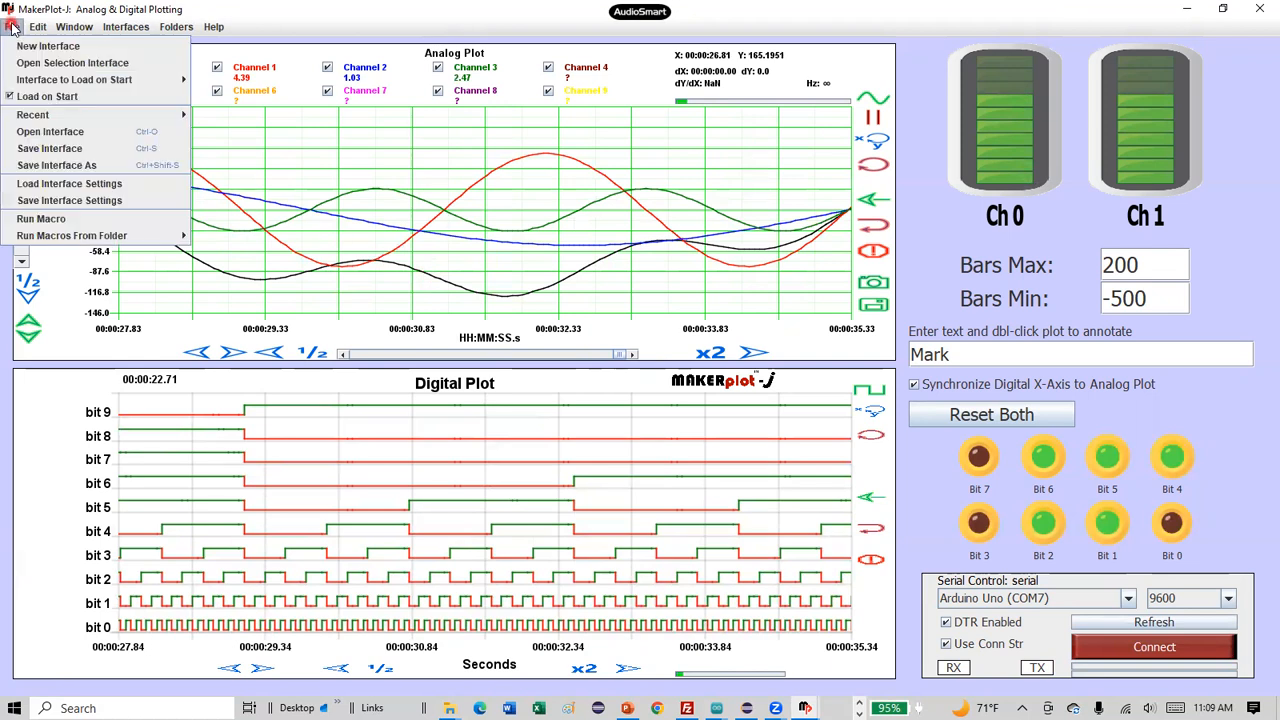
click(28, 62)
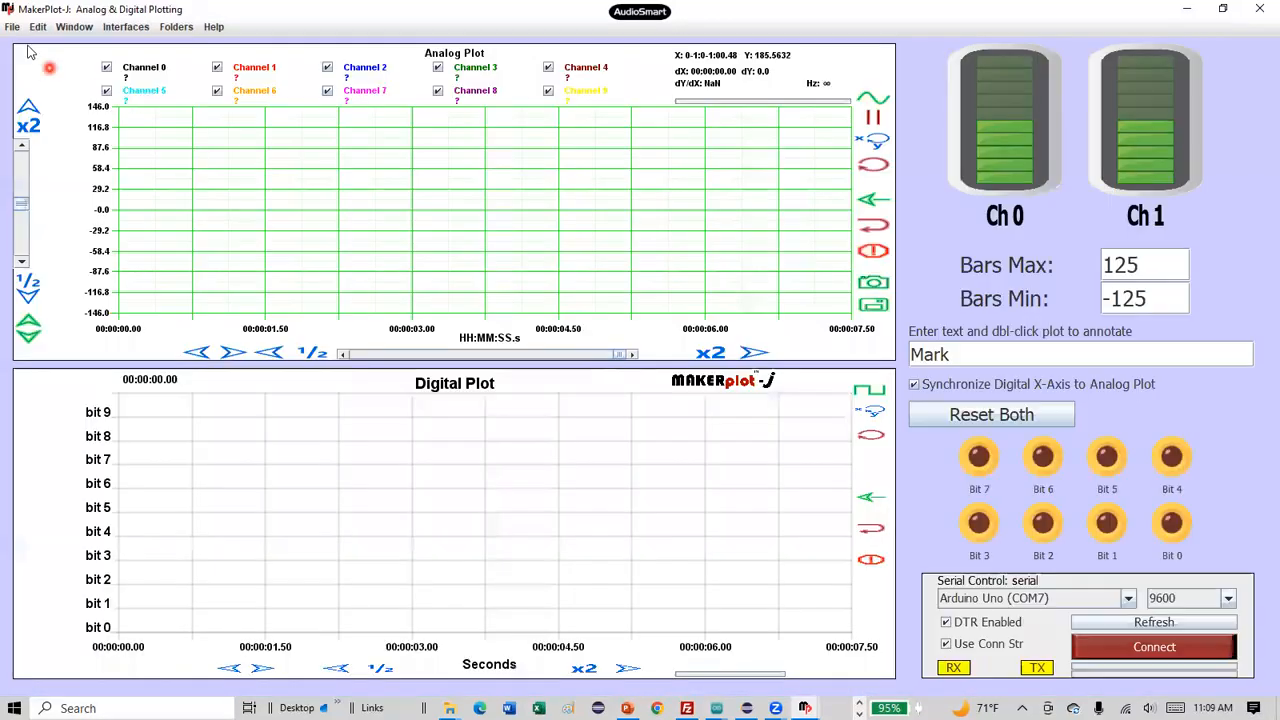
click(12, 27)
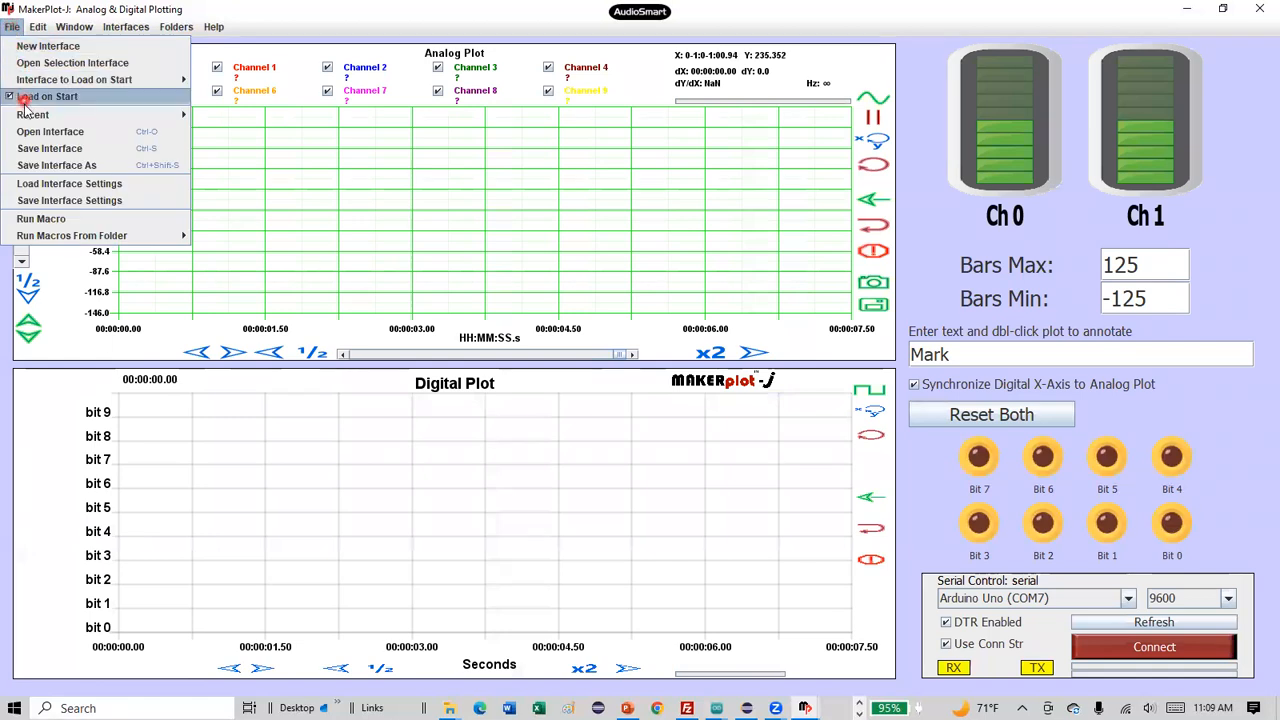
click(33, 185)
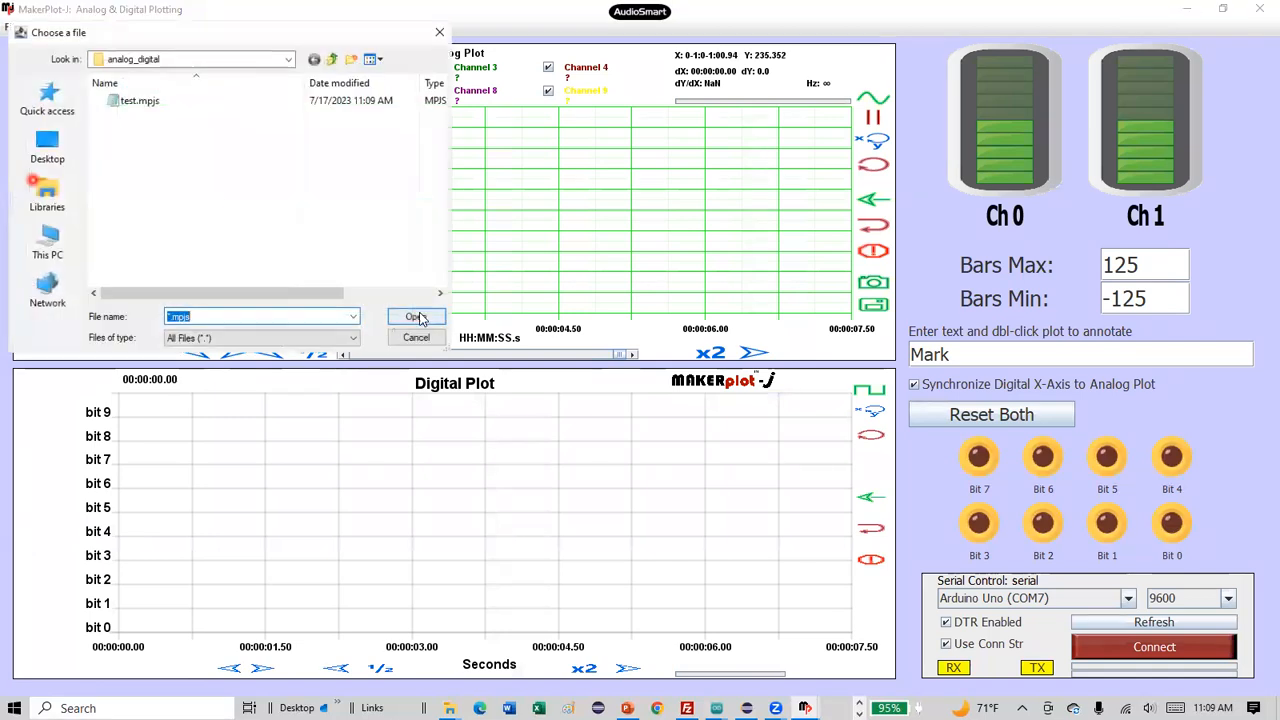
double_click(135, 101)
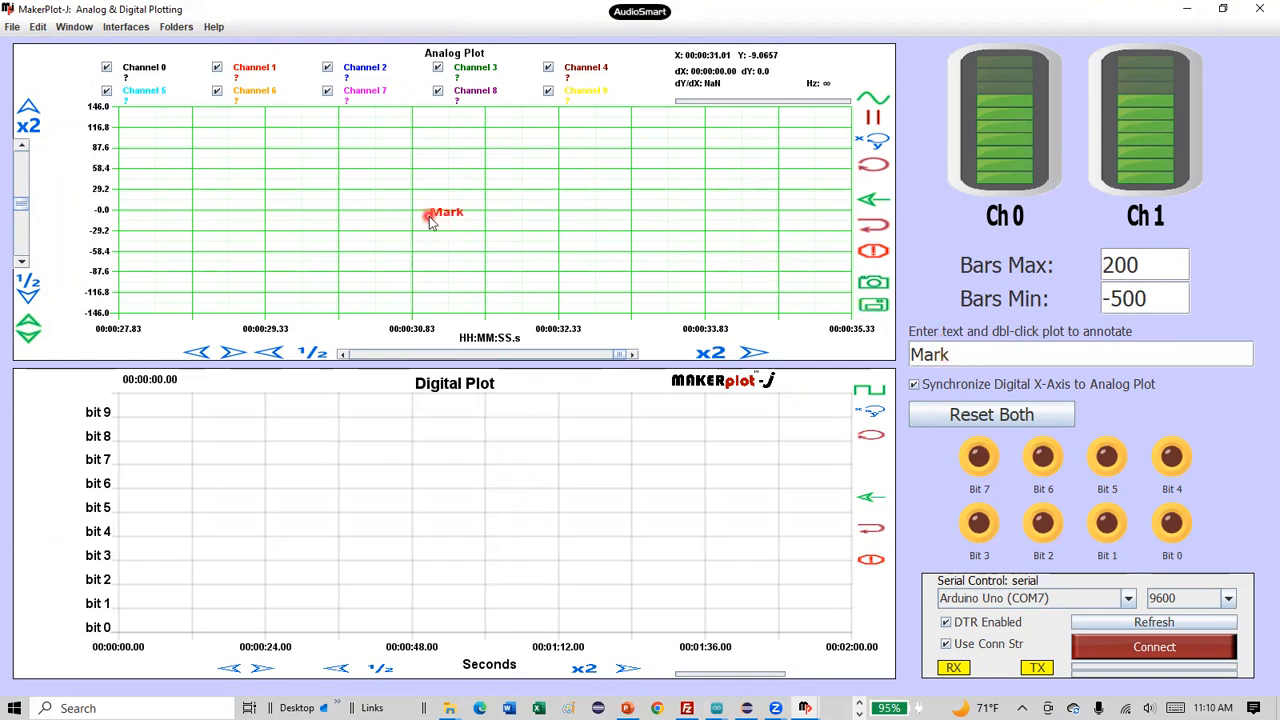
Step: Annotate the analog plot with the text Mark in its middle area, and change the annotation text to test for another label
double_click(608, 184)
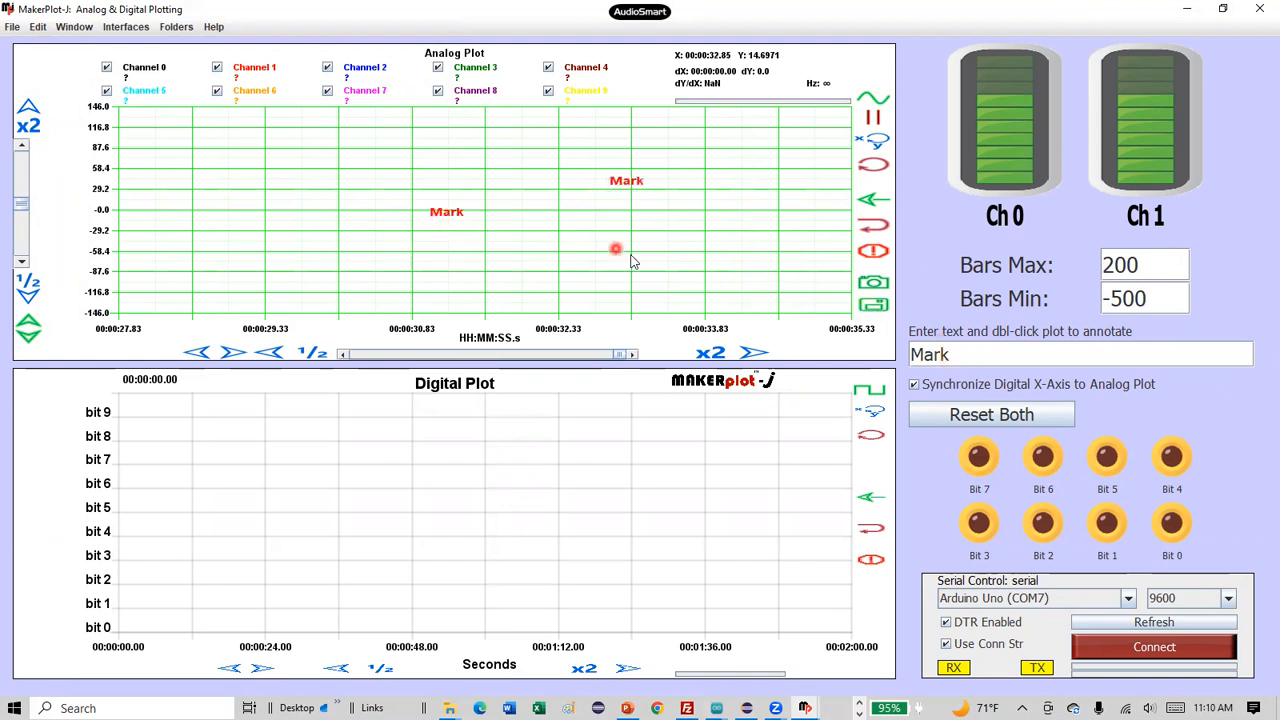
click(951, 356)
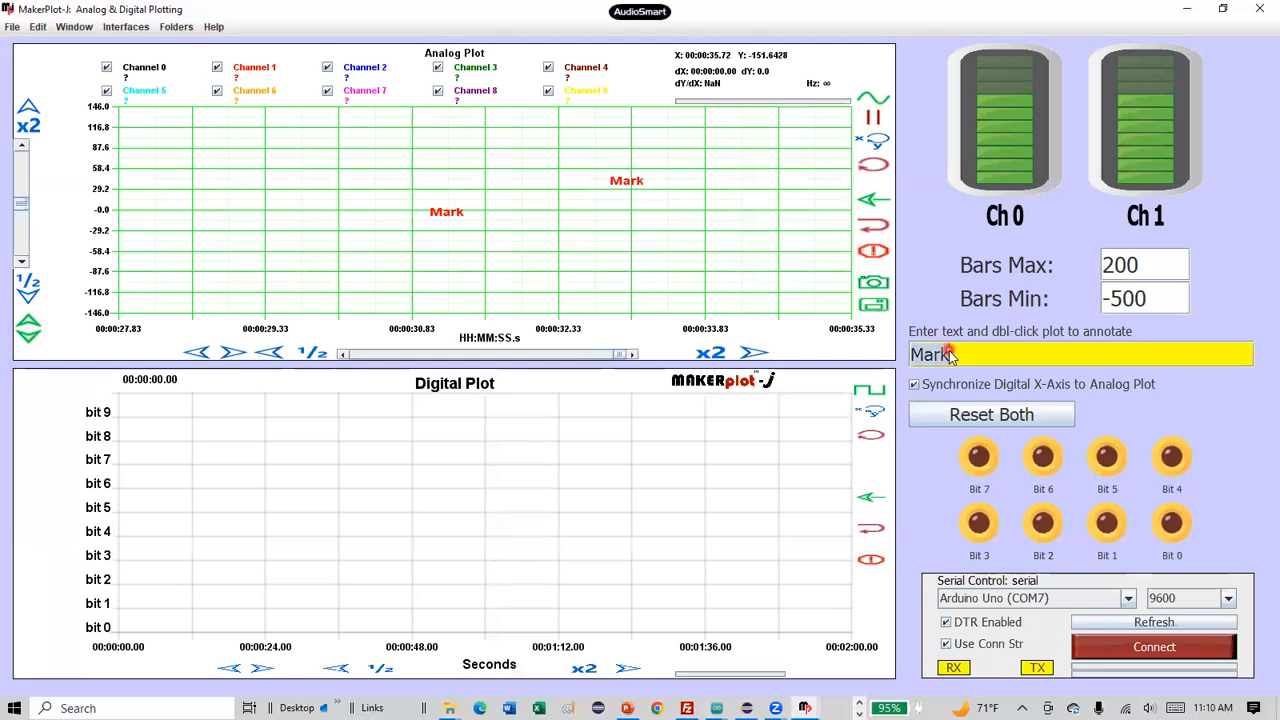
key(Return)
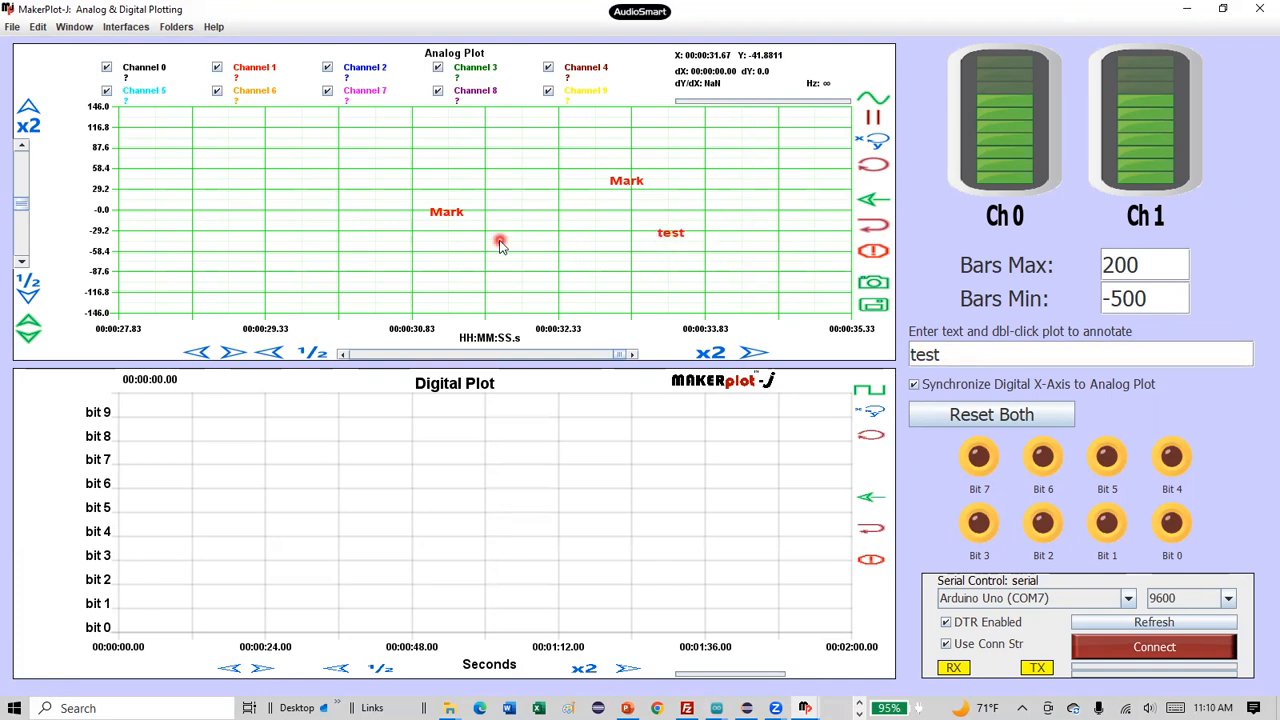
Step: Run the folder macro Interface 4 Channel Lines.txt with its default parameters and keep the Lines based on data window on top
click(14, 27)
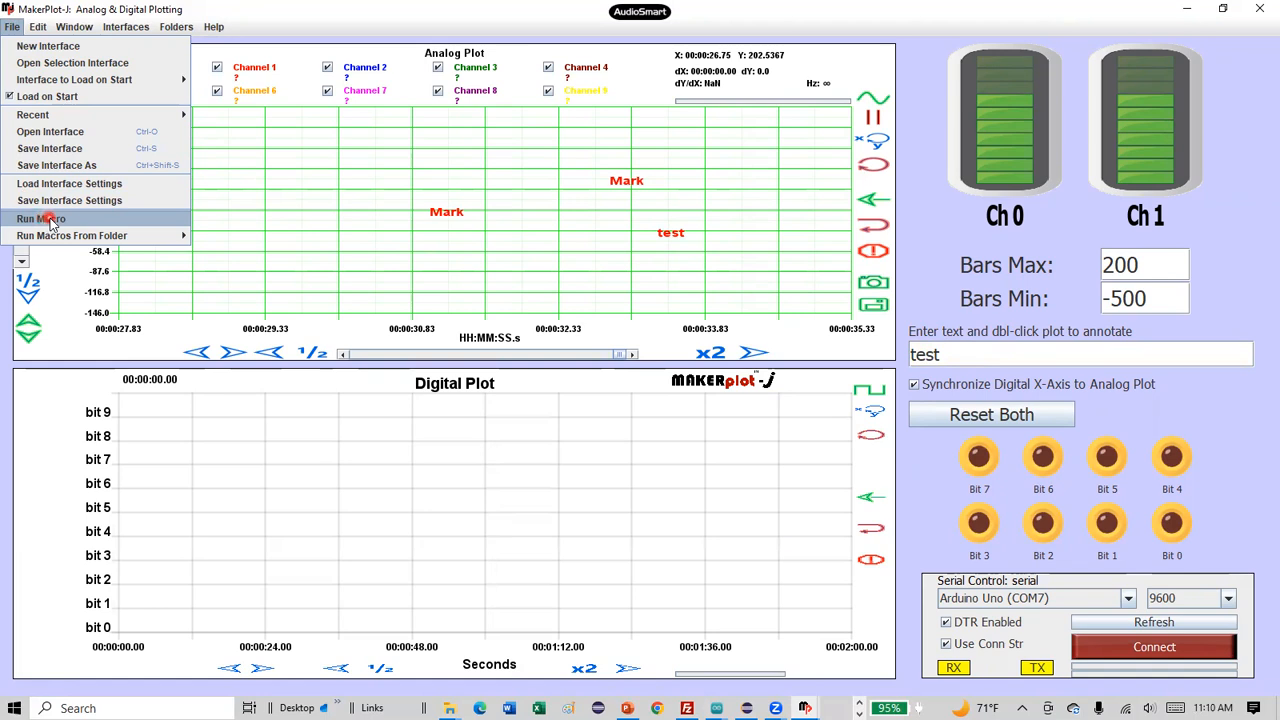
mouse_move(68, 240)
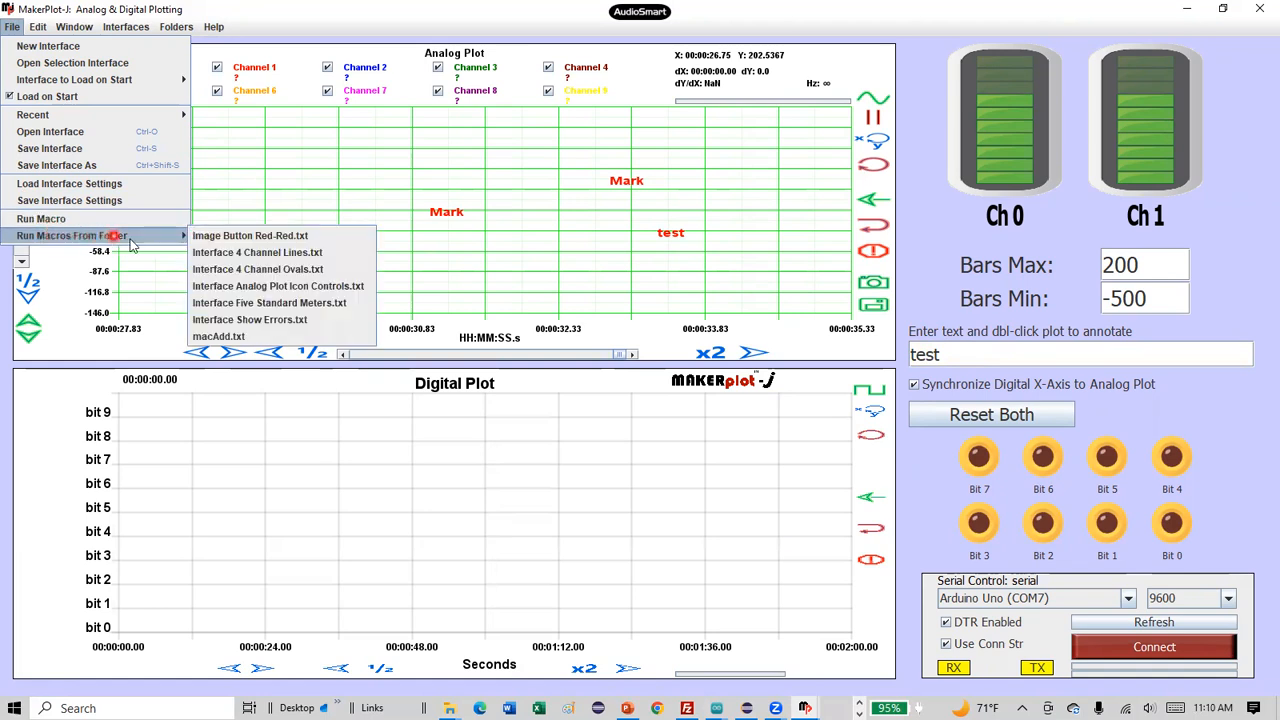
click(240, 256)
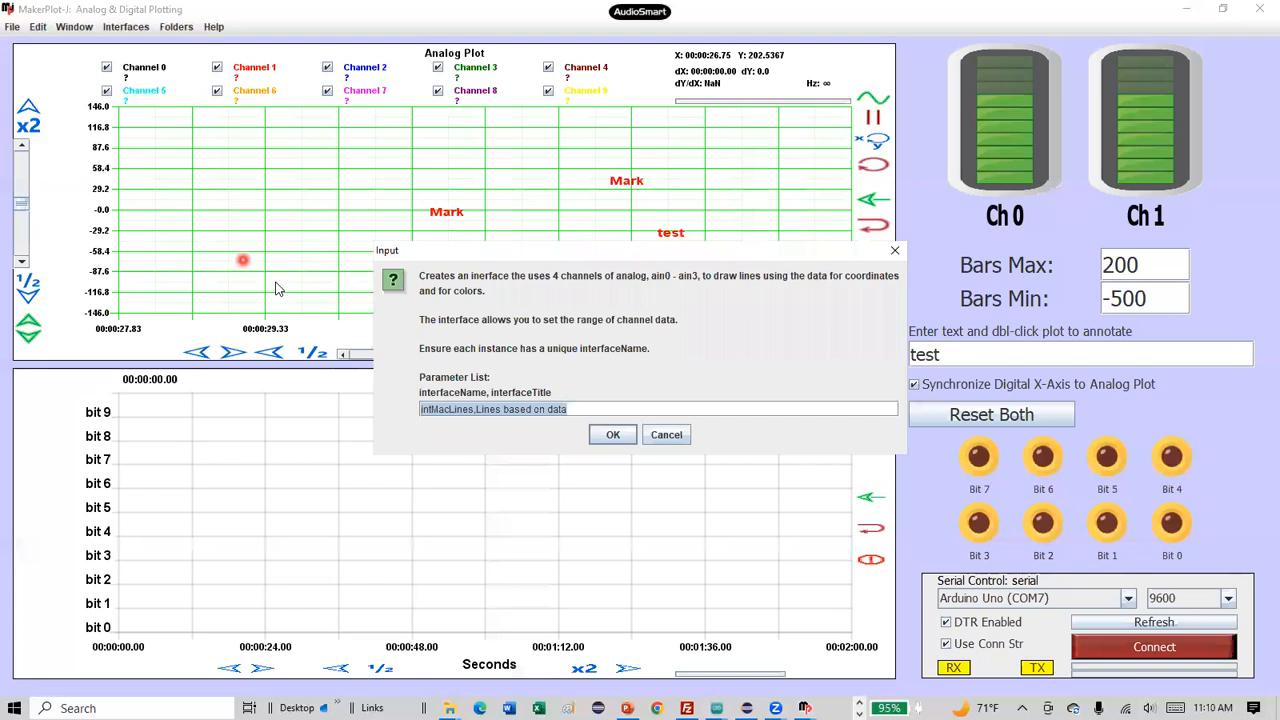
click(613, 435)
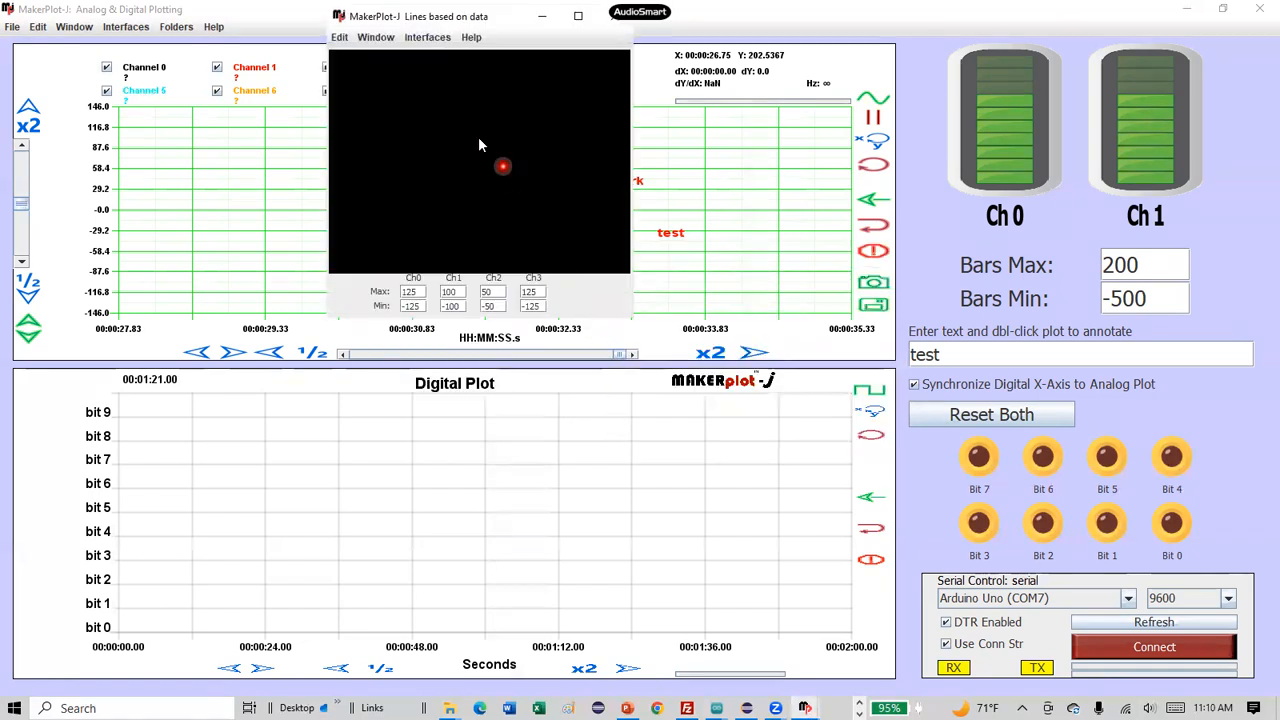
click(430, 38)
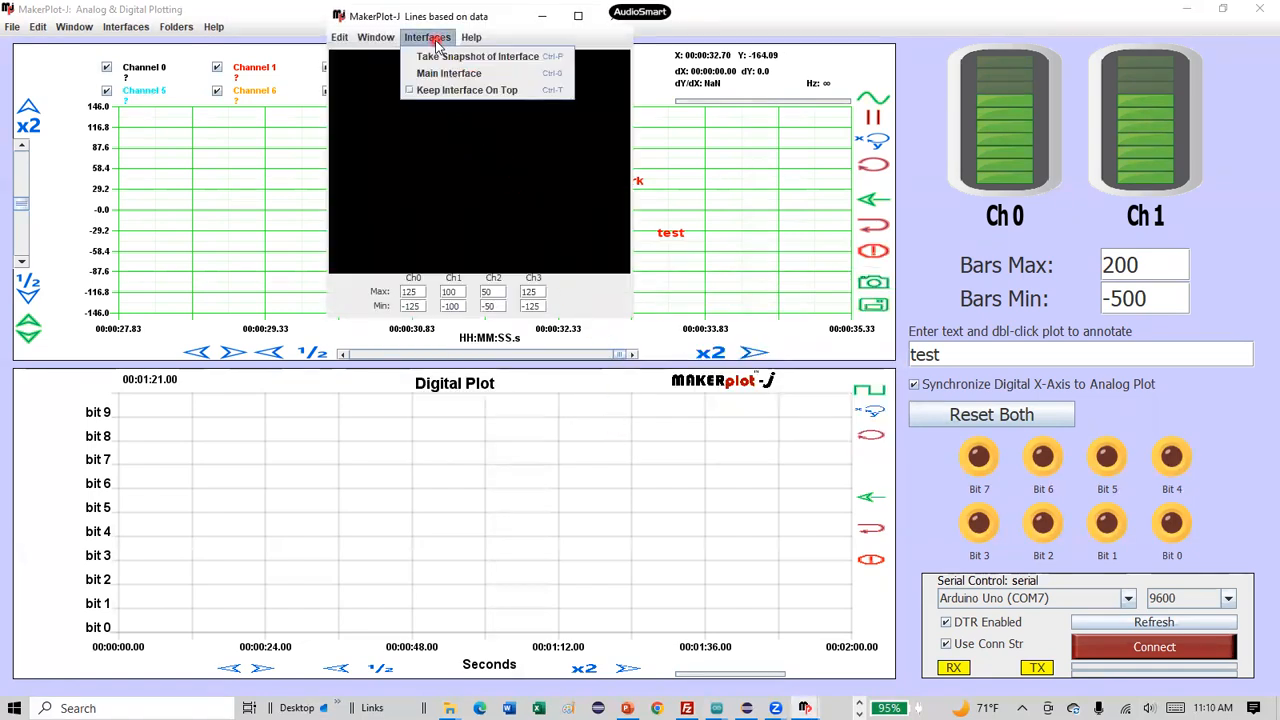
click(441, 91)
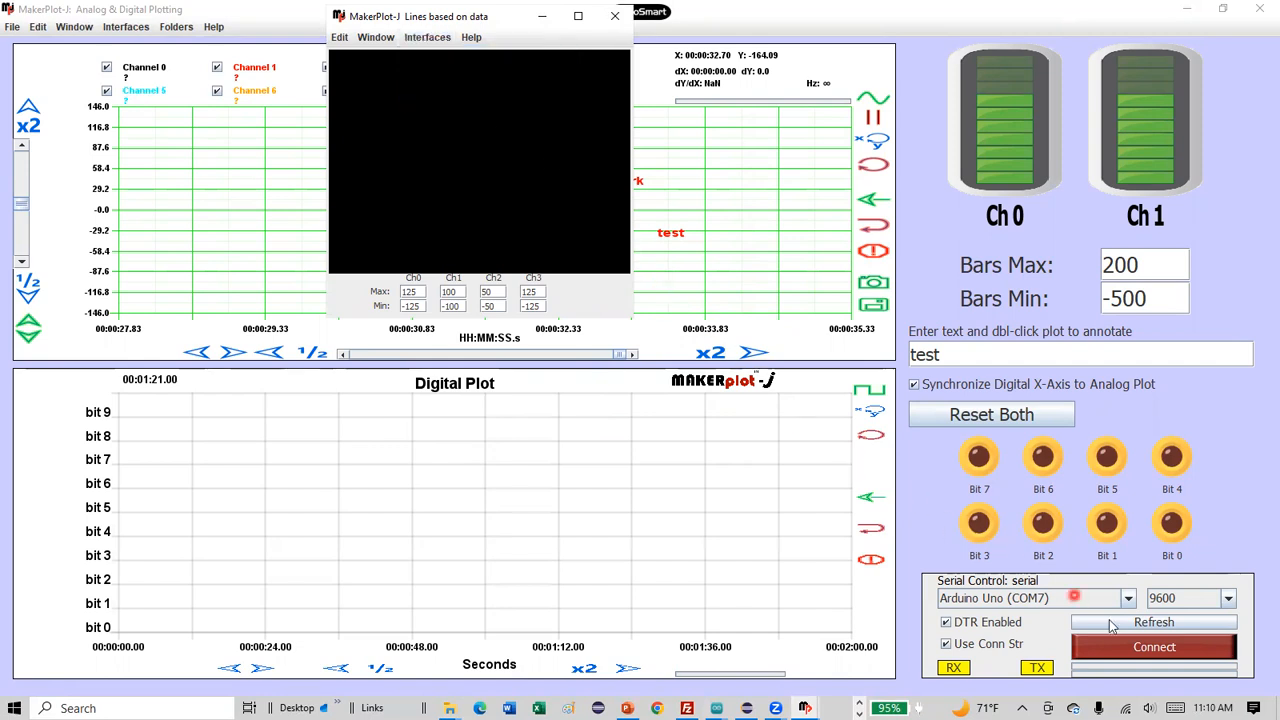
Step: Connect to the Arduino Uno to draw live data in the Lines based on data window, and close that window
click(1156, 650)
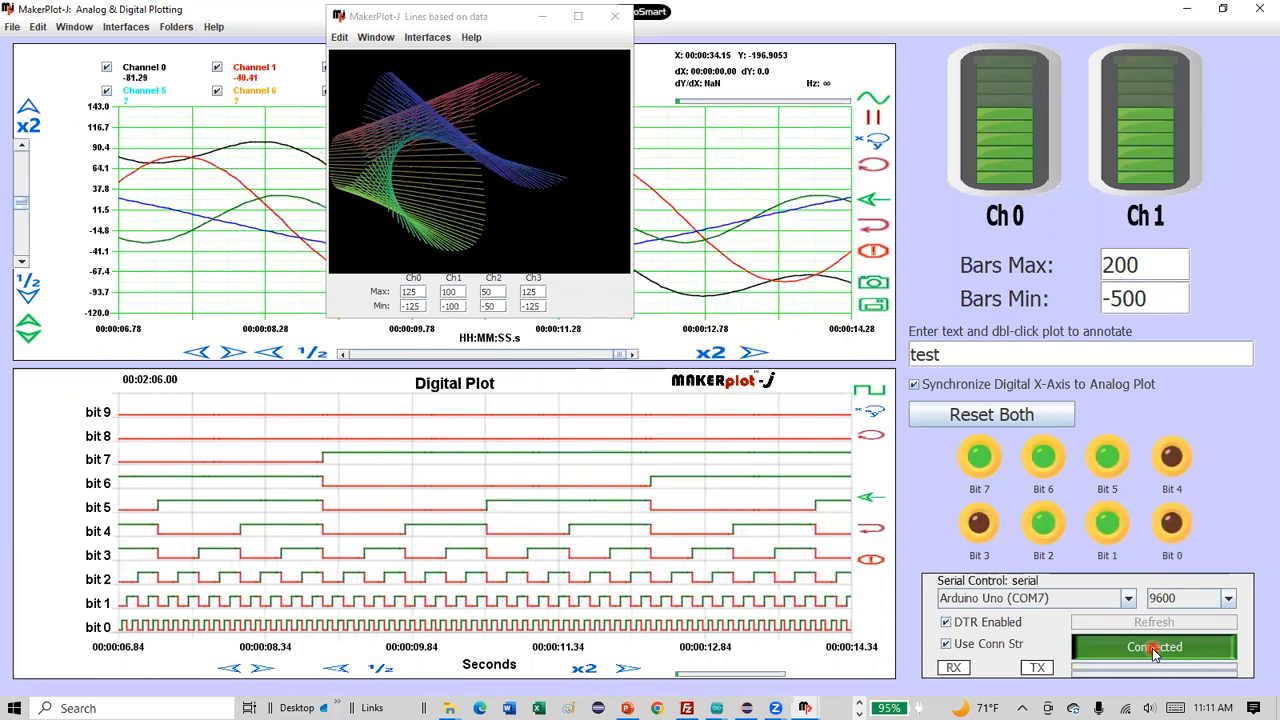
click(620, 26)
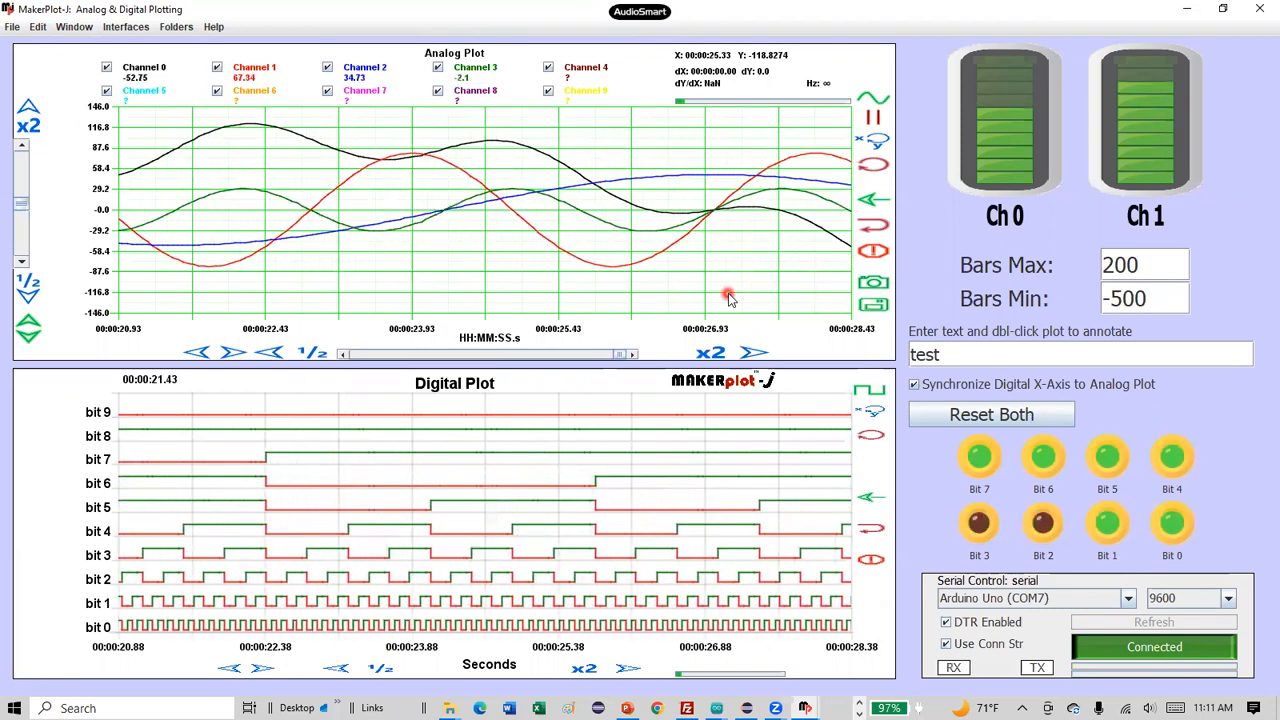
Step: Turn on edit mode and move the Ch 0 bar meter with its label slightly closer to the Ch 1 meter
key(alt+Tab)
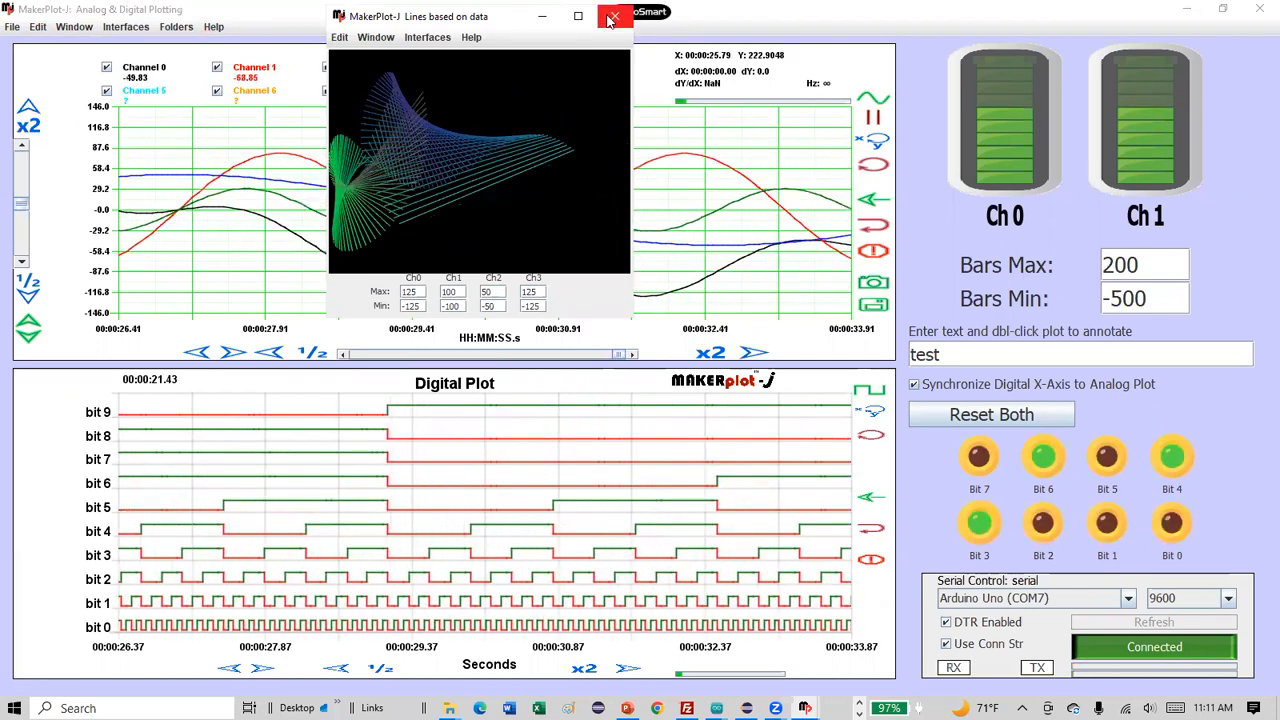
click(37, 27)
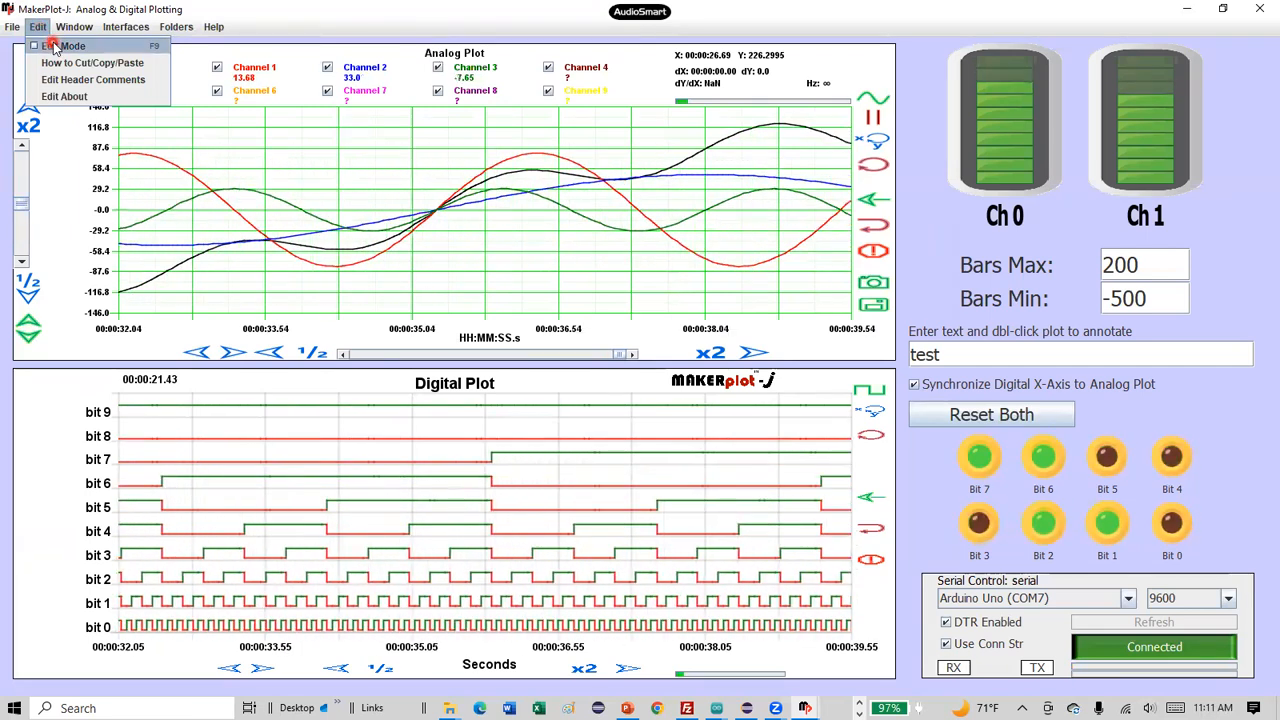
click(57, 46)
click(1013, 168)
drag(1012, 163, 962, 157)
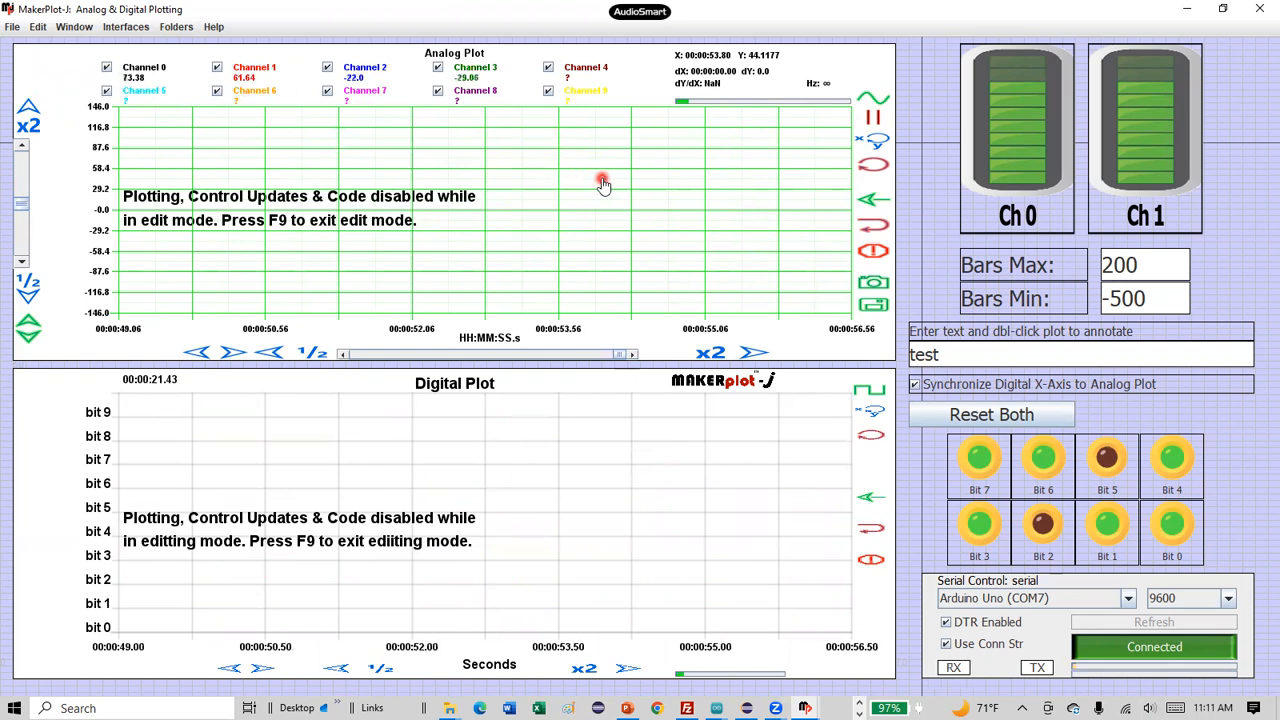
Step: Toggle edit mode off and on again, and leave it off so live plotting resumes
key(F9)
key(F9)
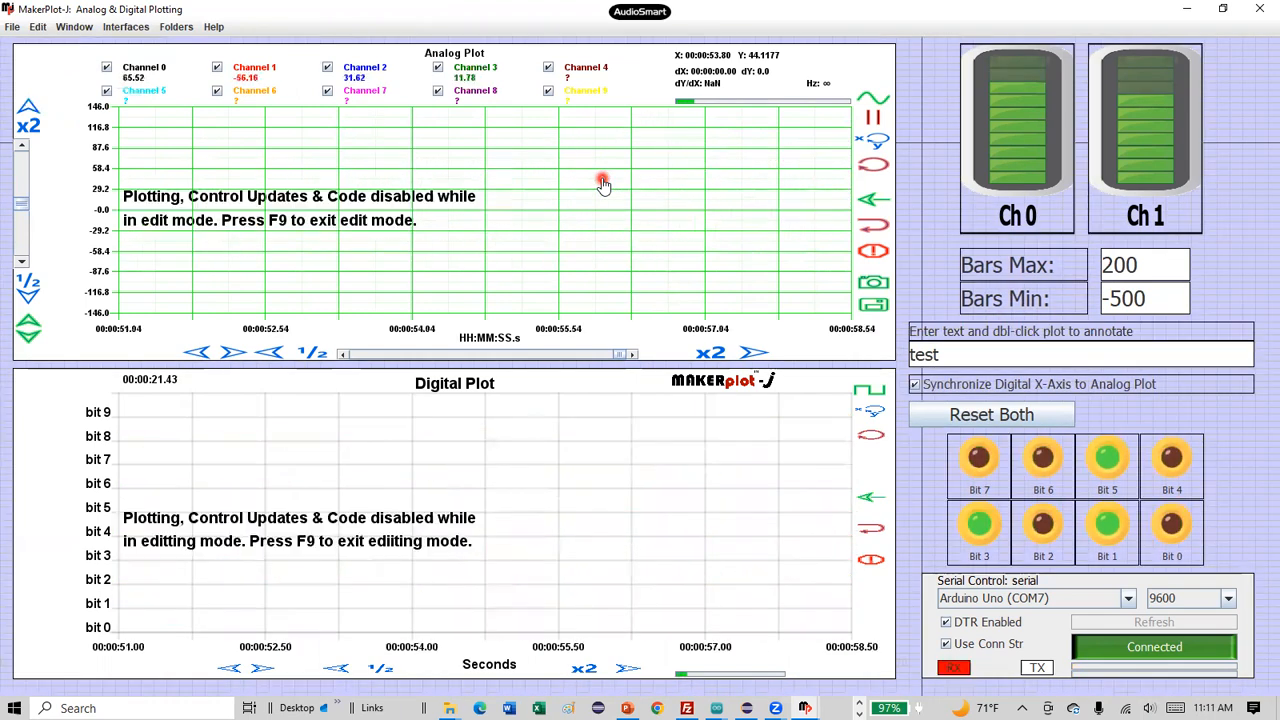
key(F9)
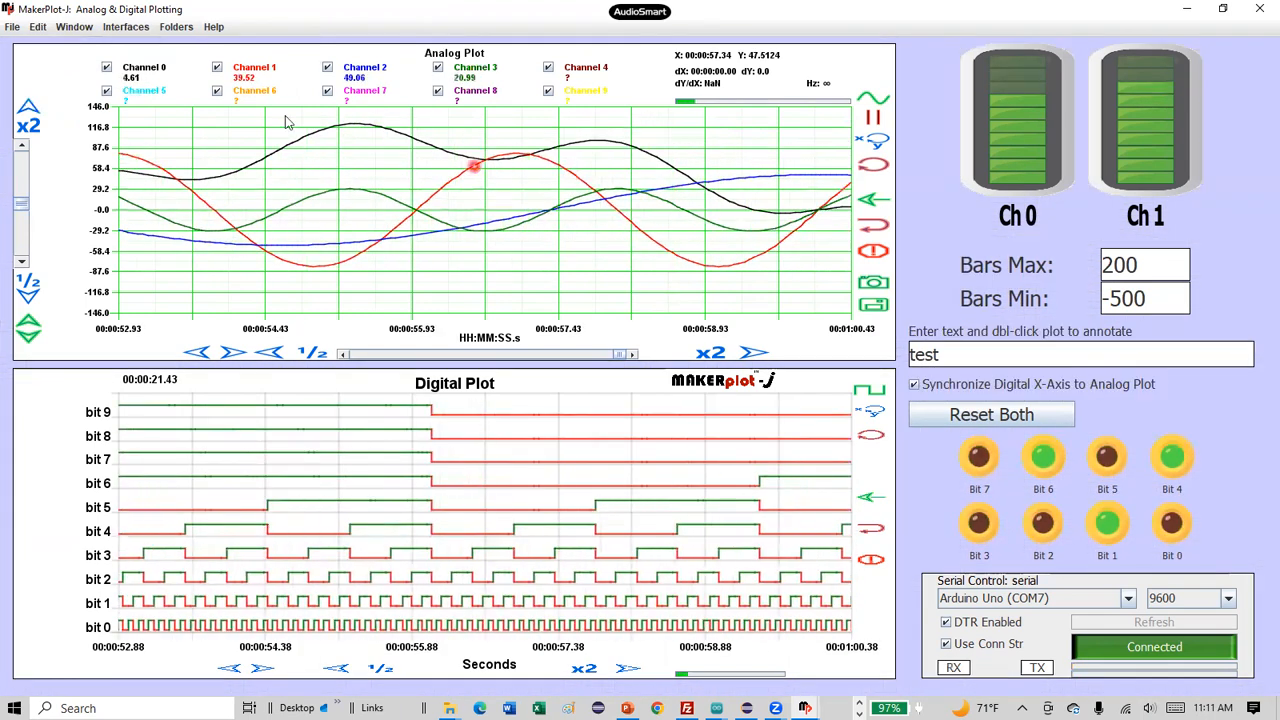
Step: Open the interface's About text for editing, review it, and close the text editor
click(38, 27)
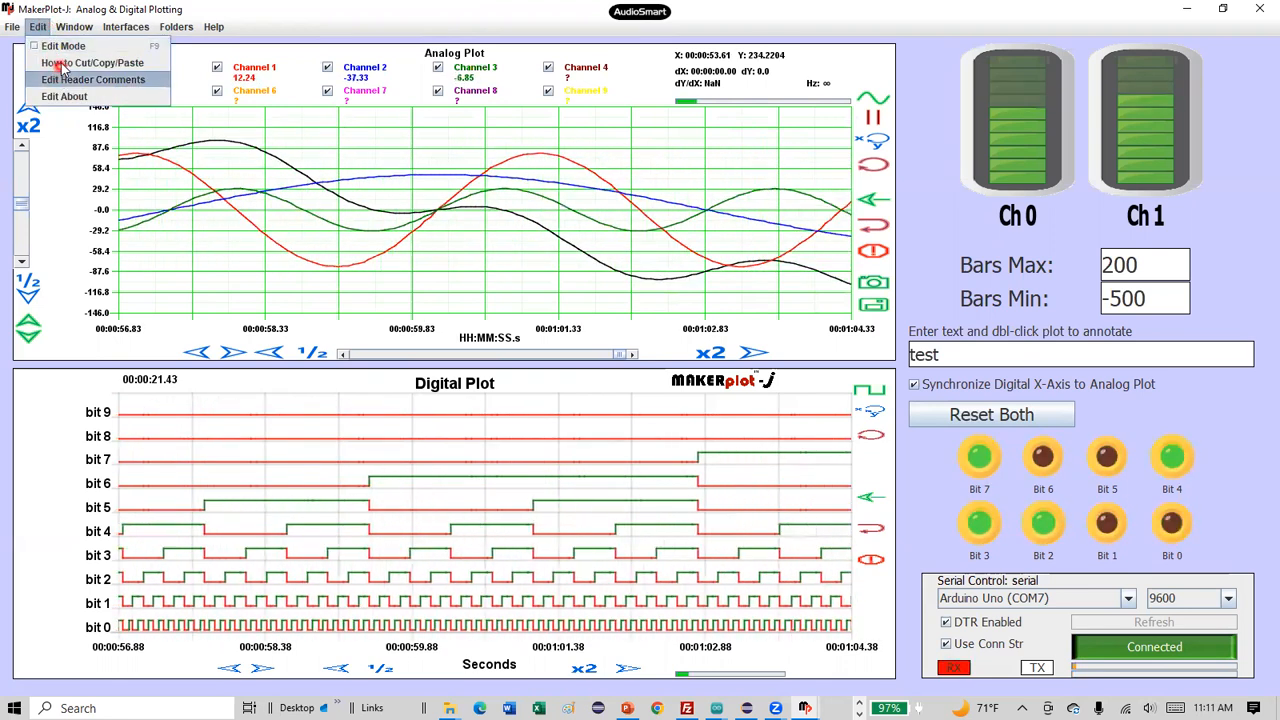
click(64, 79)
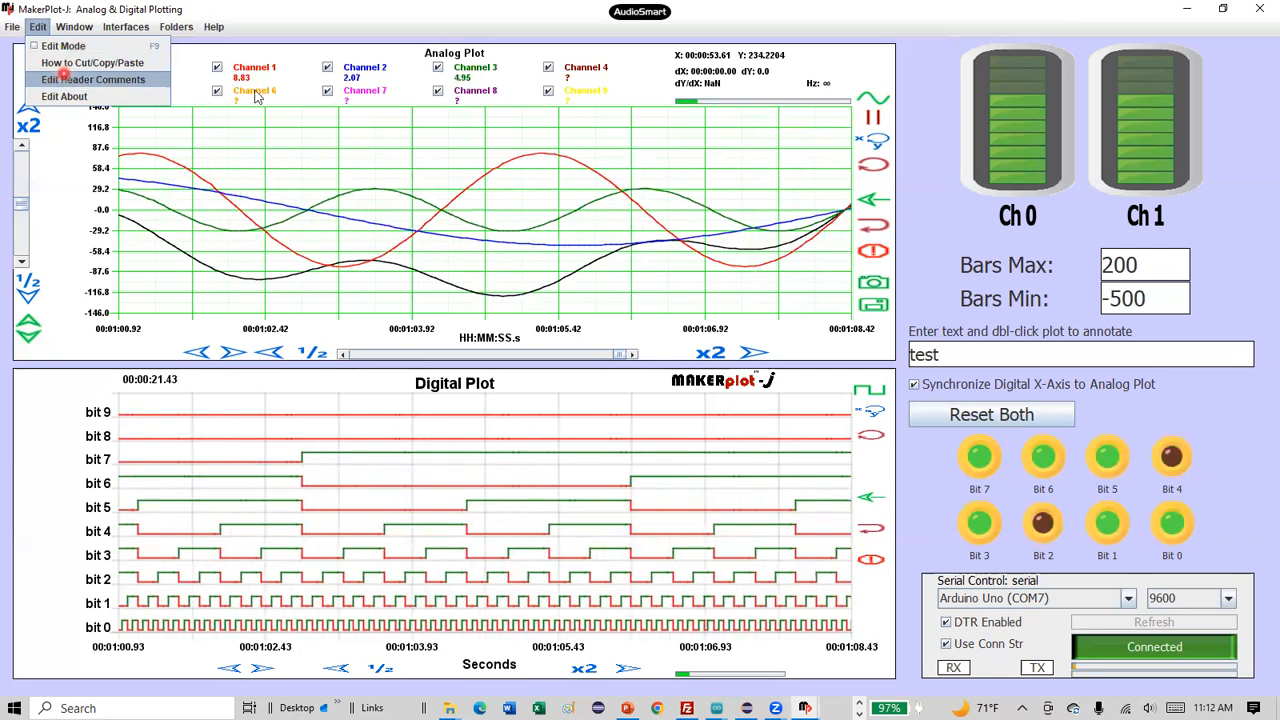
mouse_move(1046, 178)
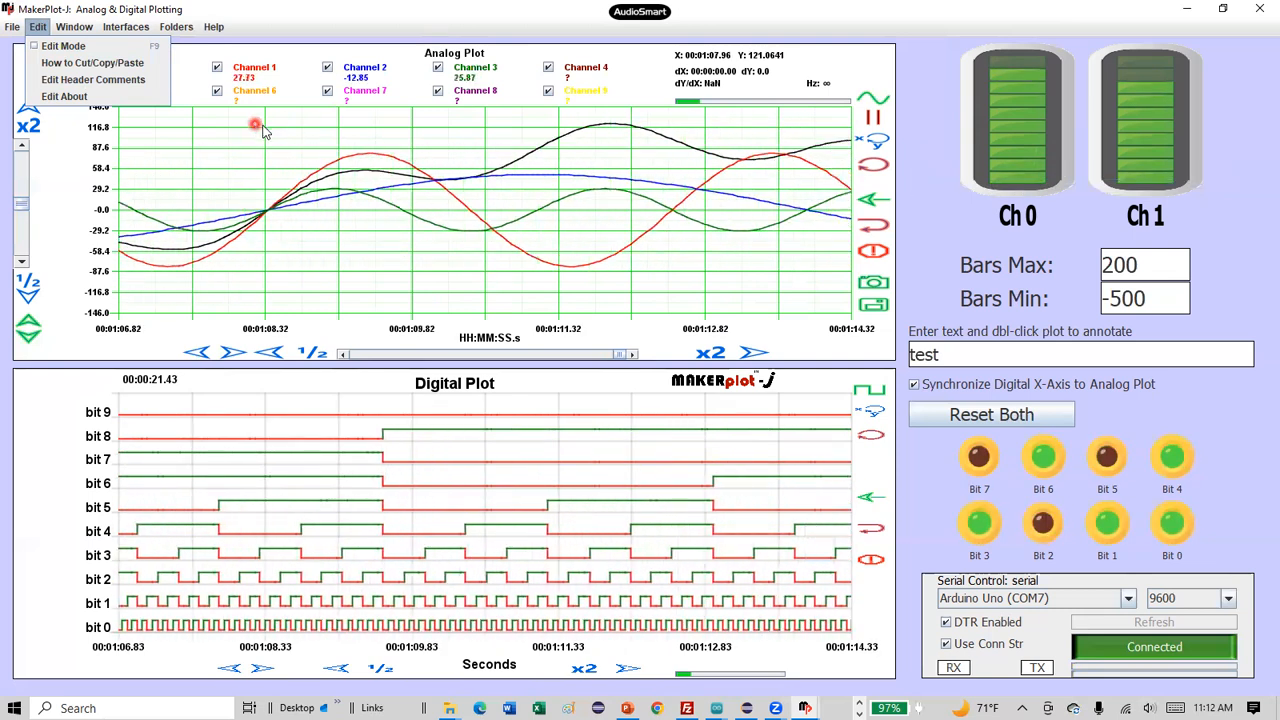
click(79, 97)
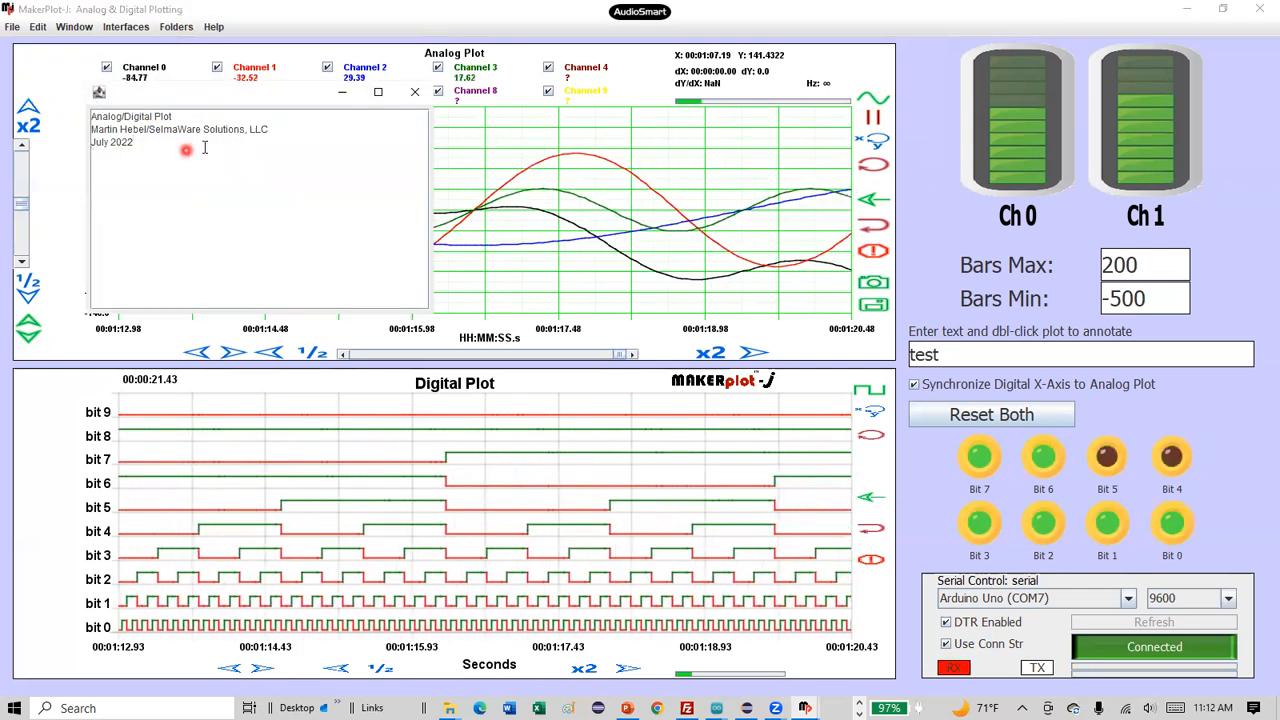
click(416, 96)
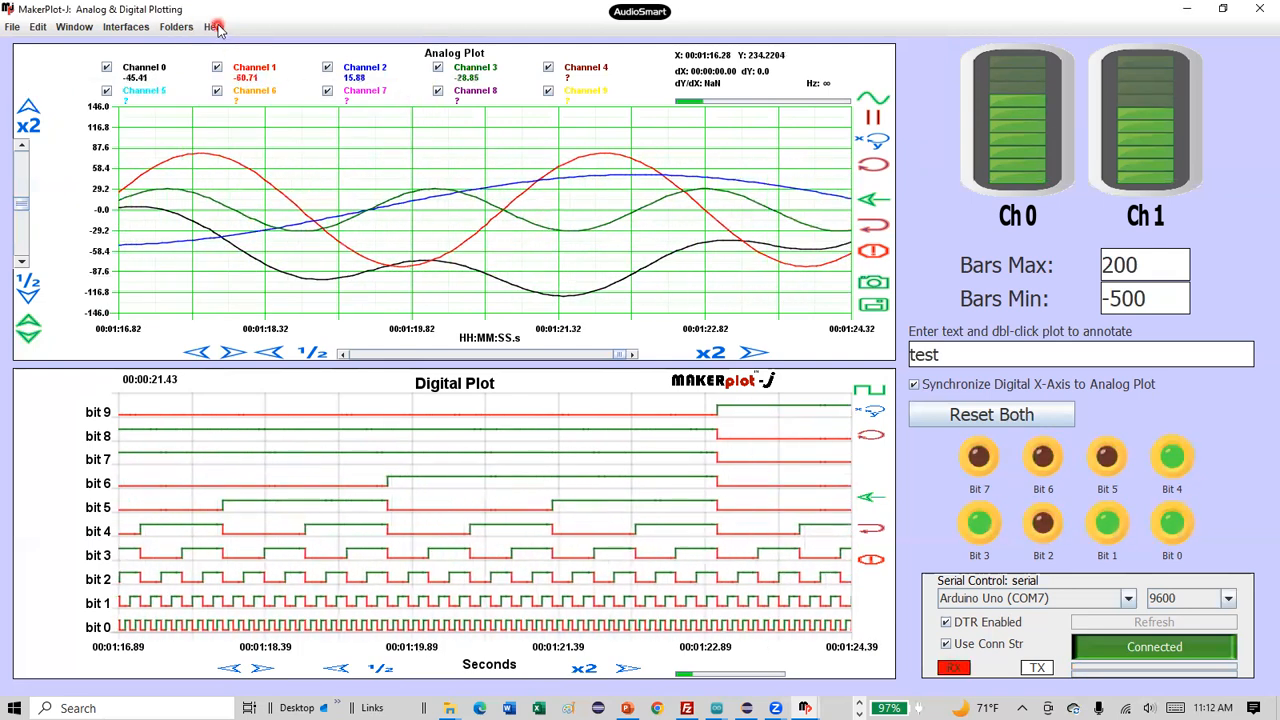
Step: Display the About information of the current interface and dismiss the message
click(214, 27)
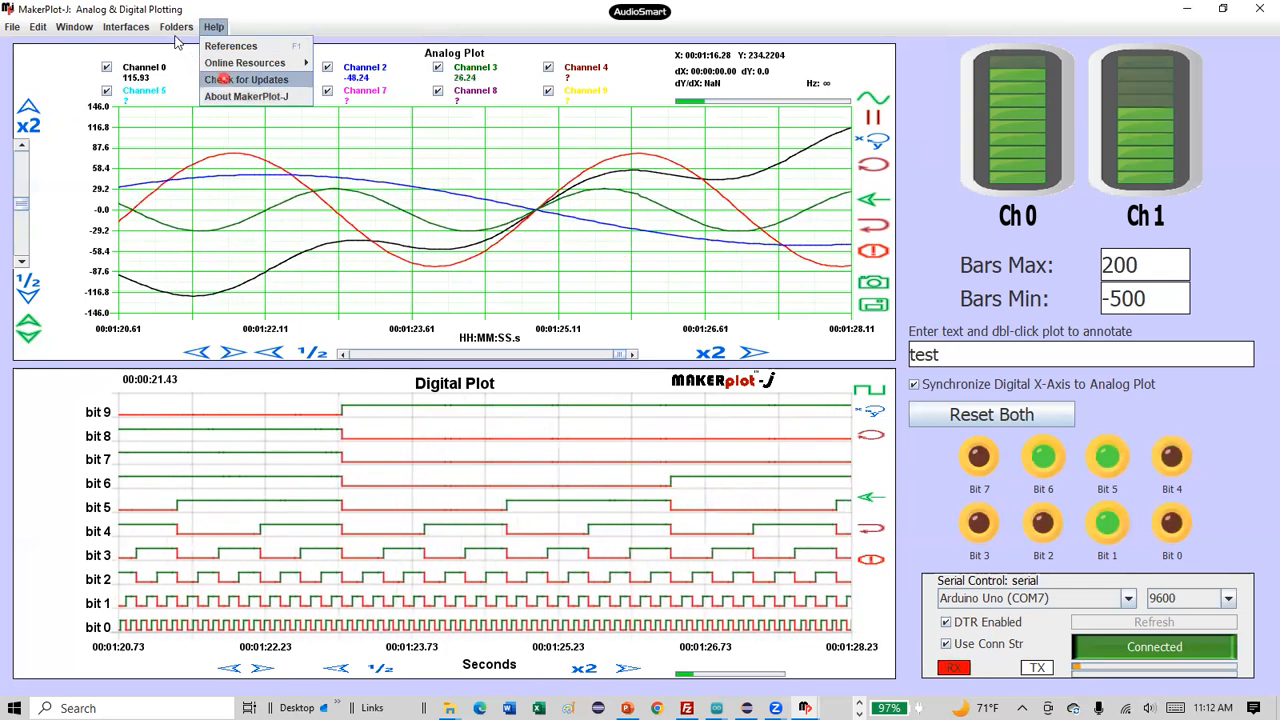
mouse_move(130, 28)
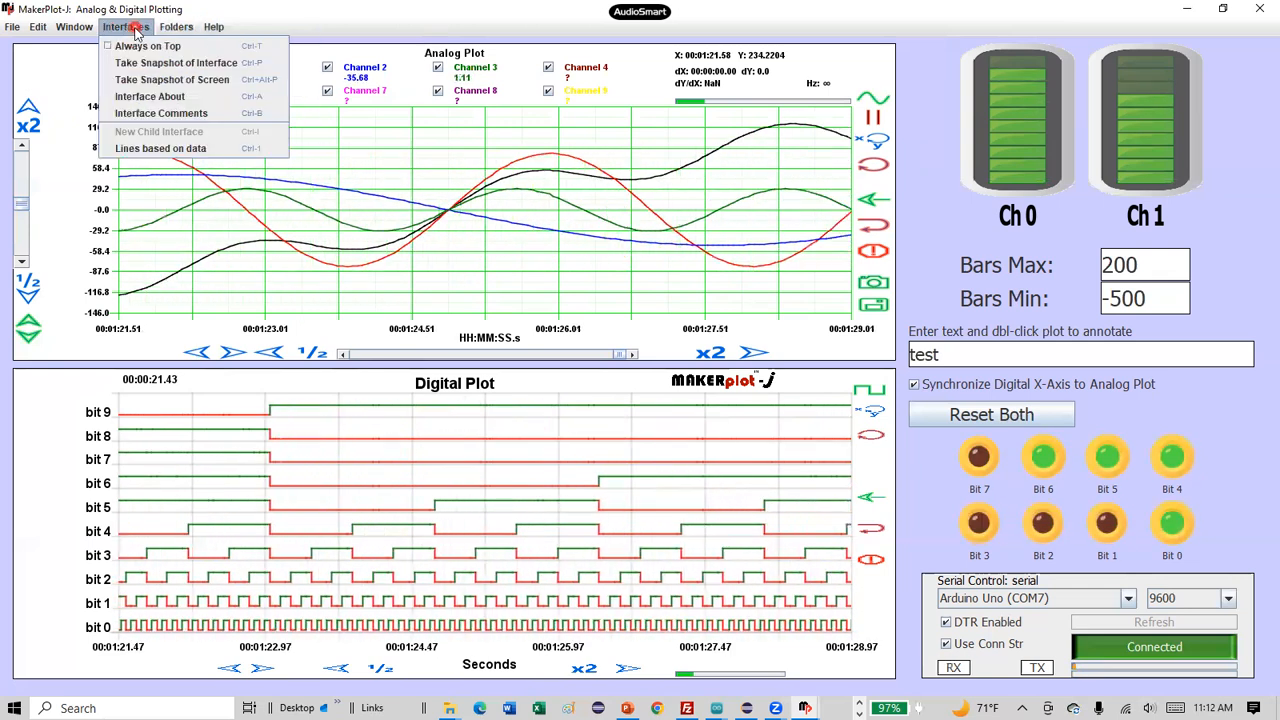
click(175, 97)
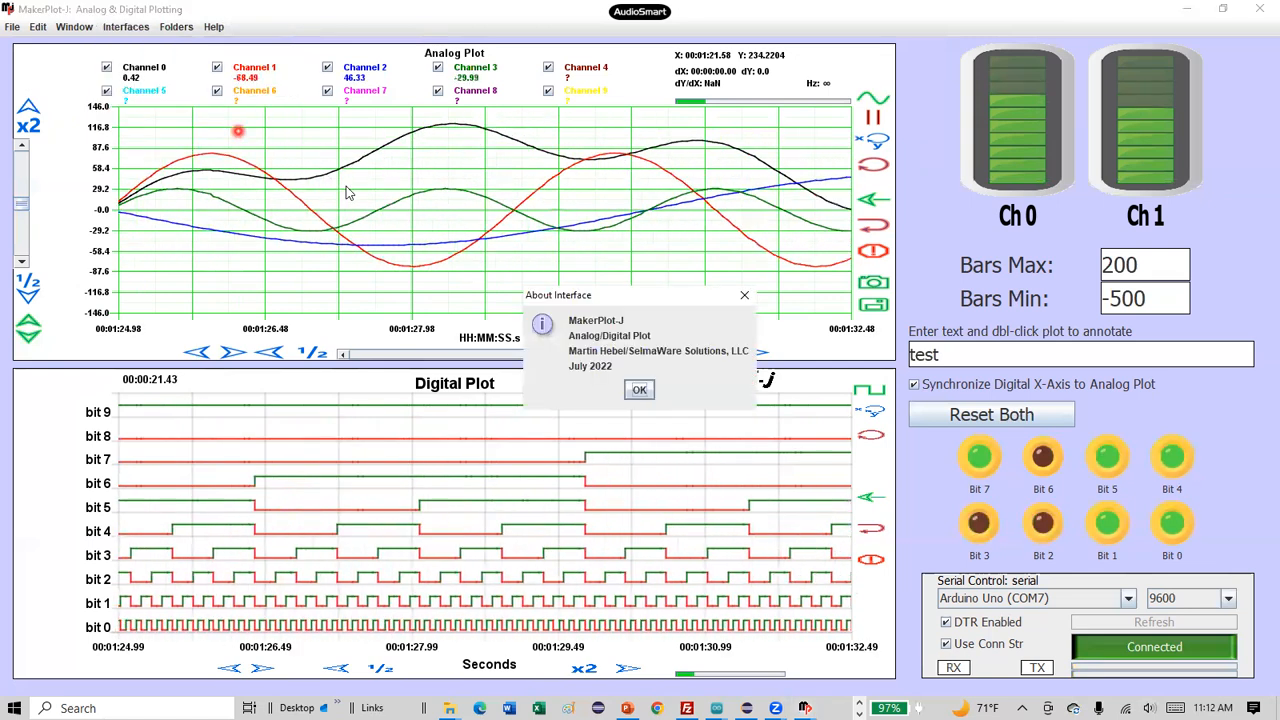
click(644, 390)
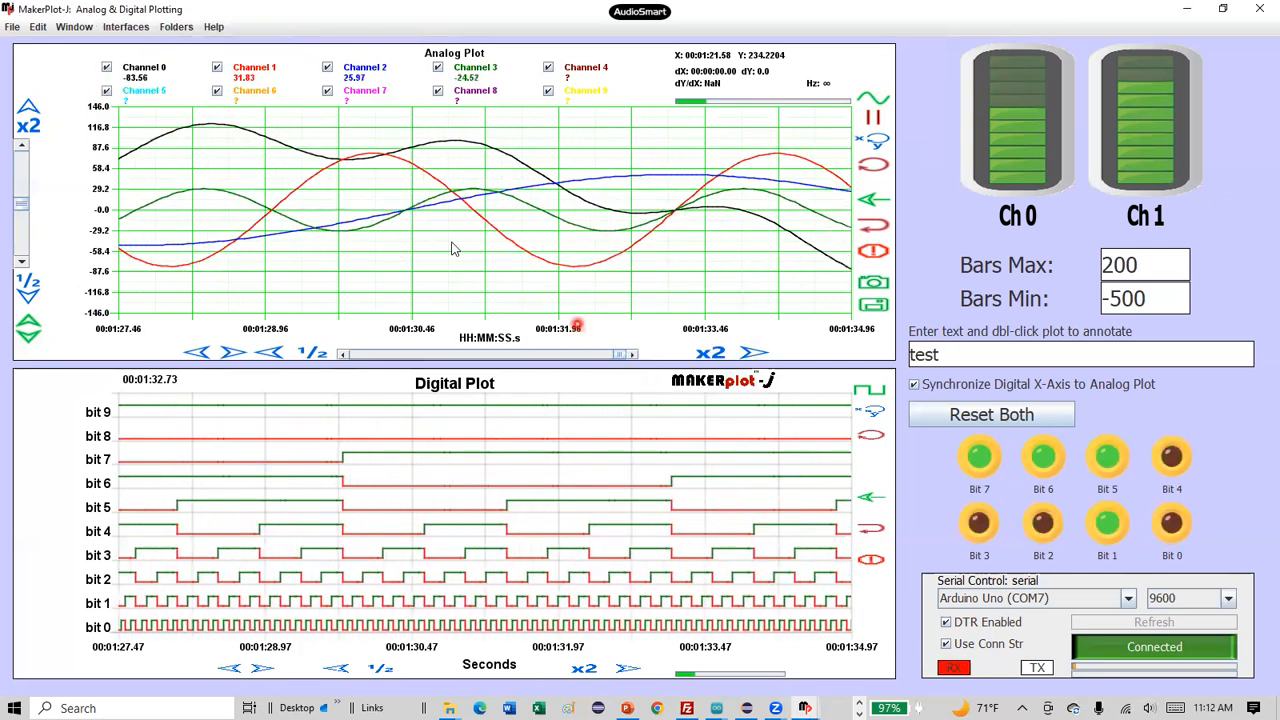
Step: Open the interface's header comments for editing, close the editor, and display the same text as Interface Comments
click(40, 28)
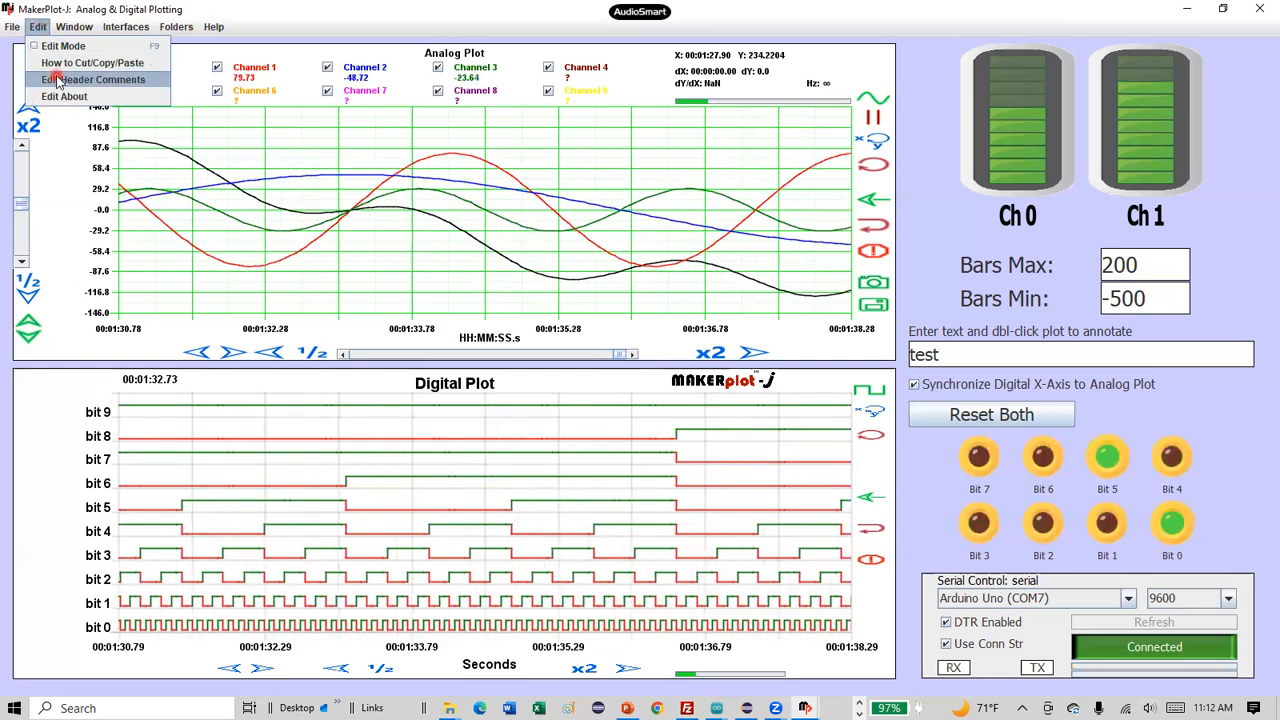
click(57, 80)
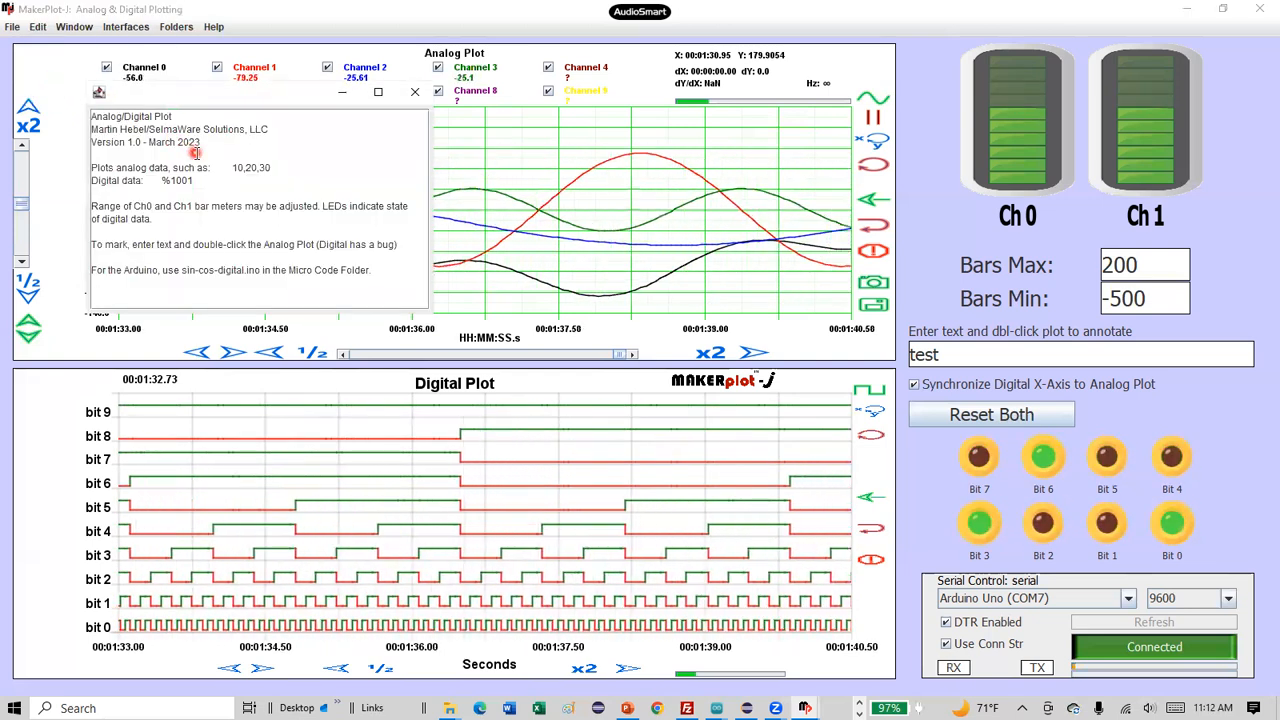
click(414, 92)
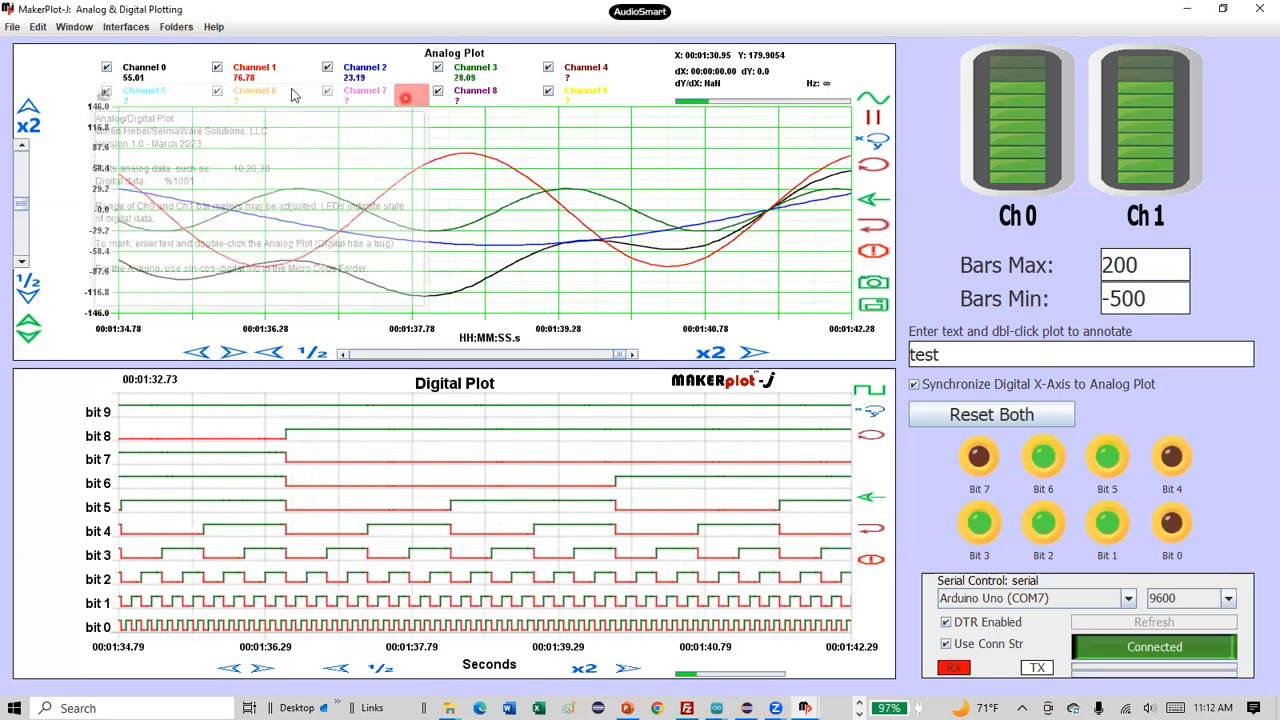
click(143, 28)
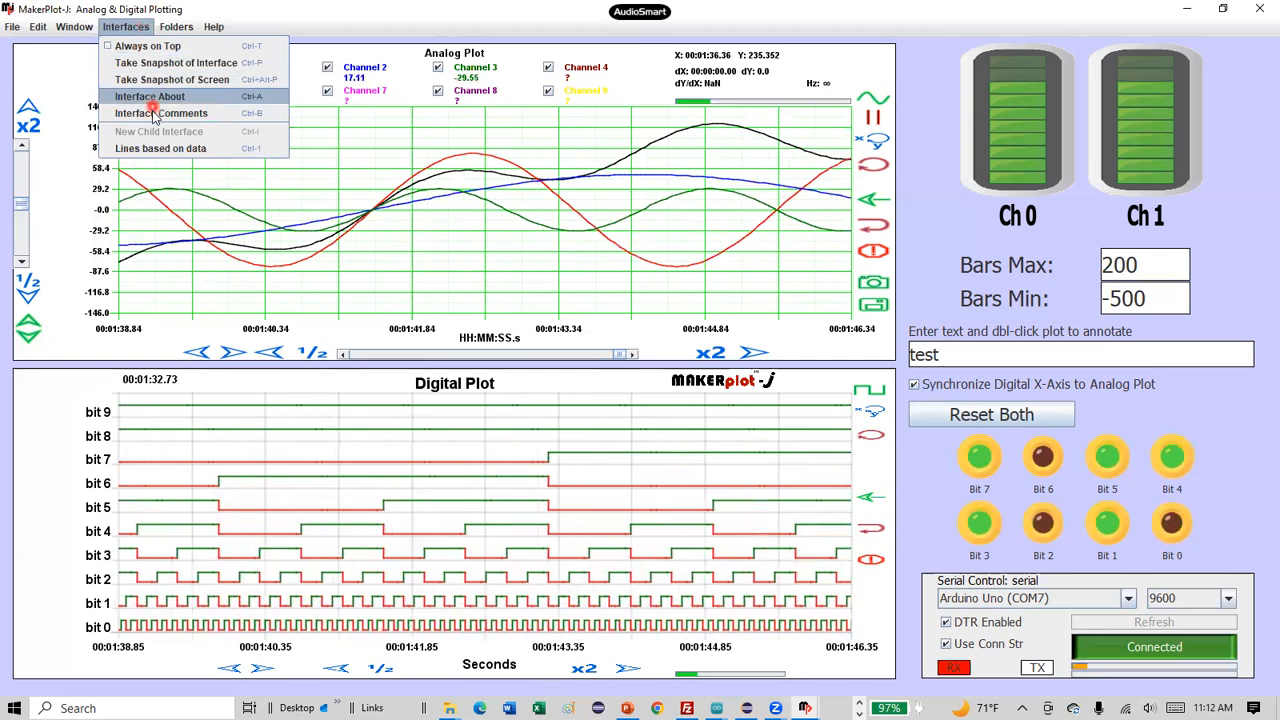
click(118, 98)
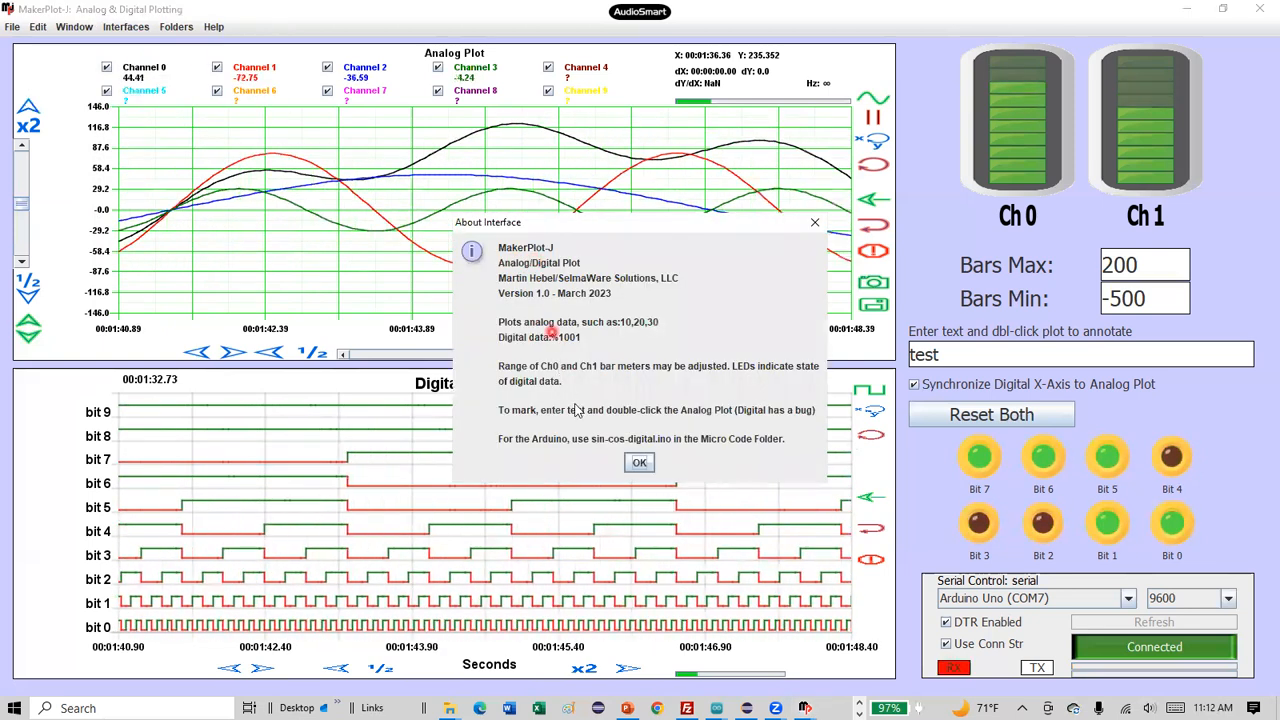
click(637, 461)
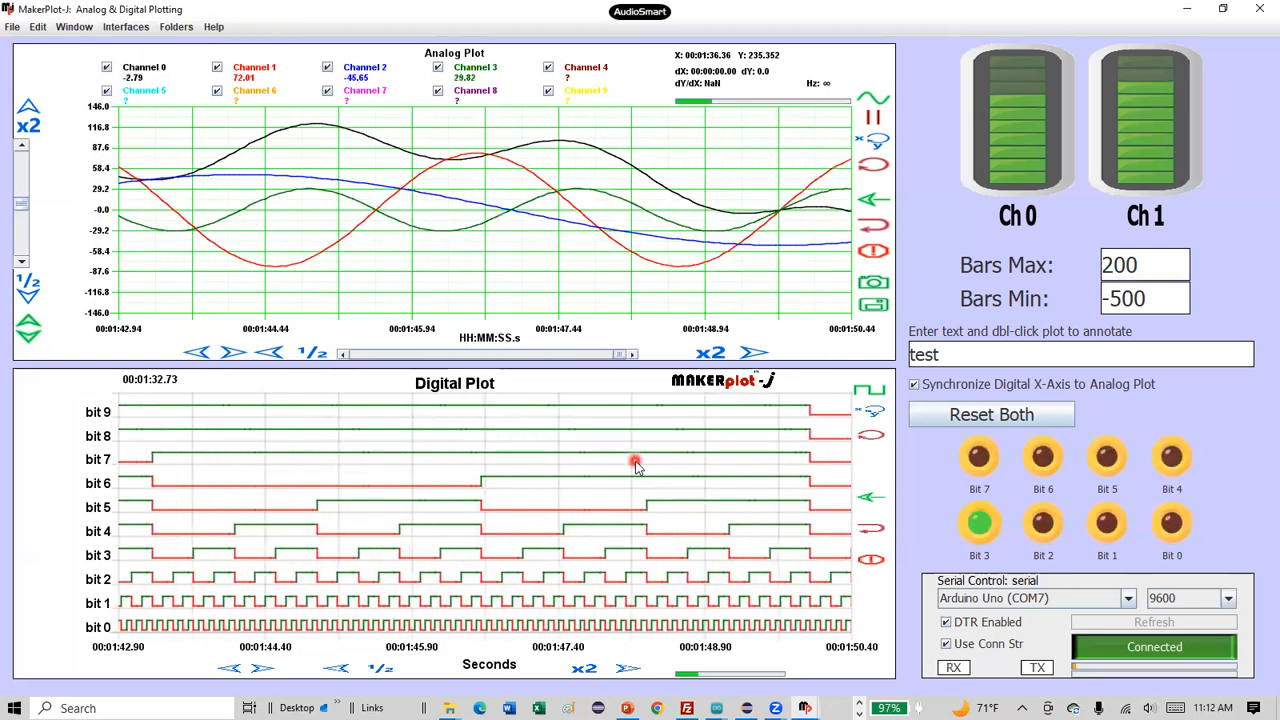
Step: Open the Controls Palette to view the standard controls available for the interface, and close it
click(78, 28)
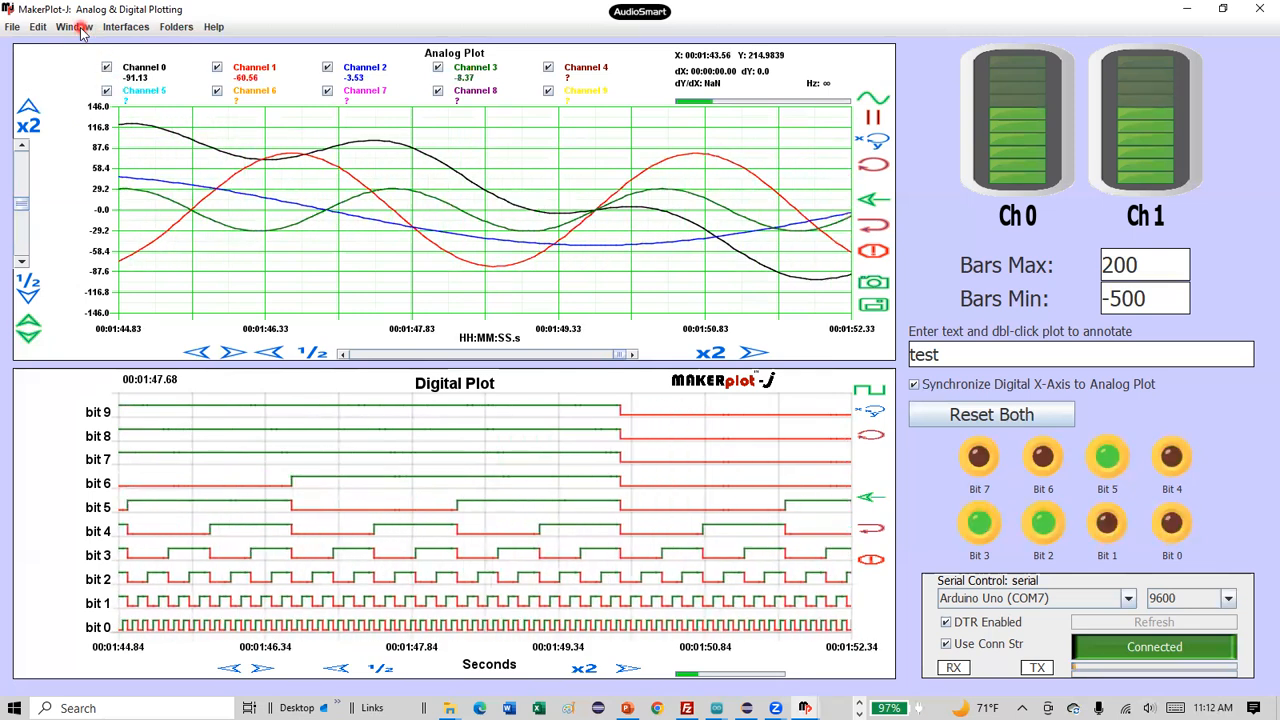
click(65, 28)
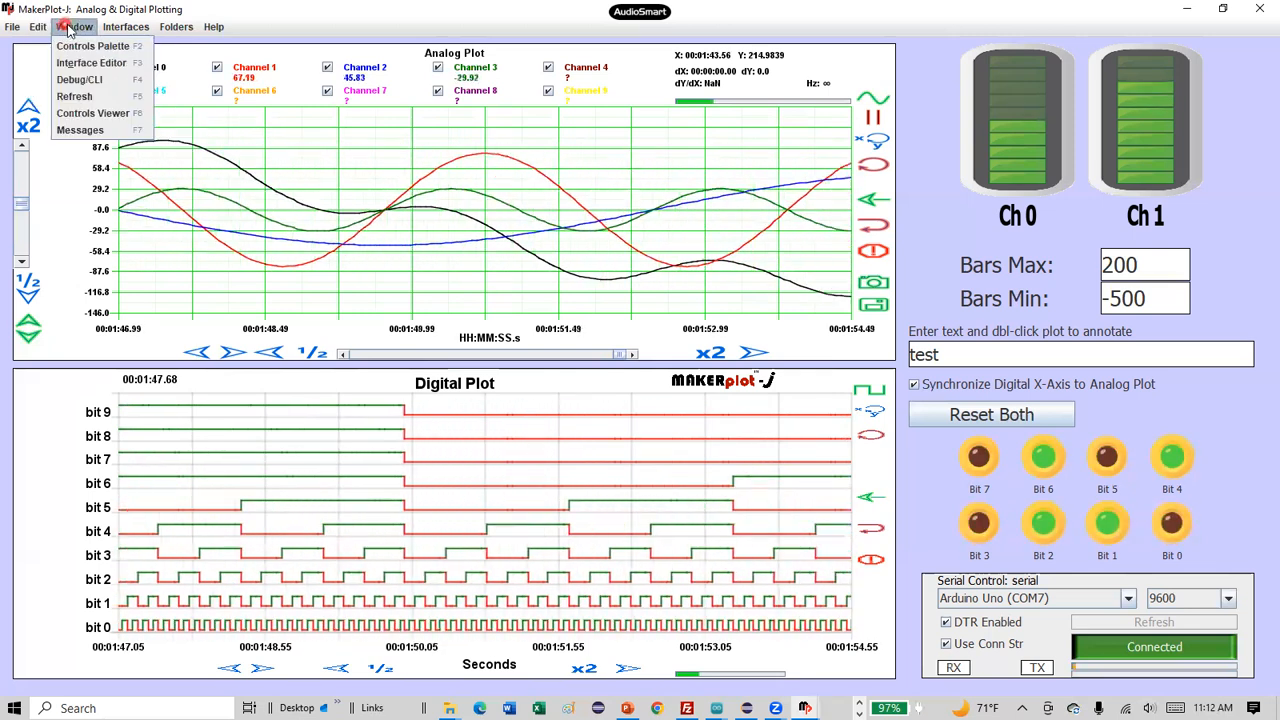
click(78, 46)
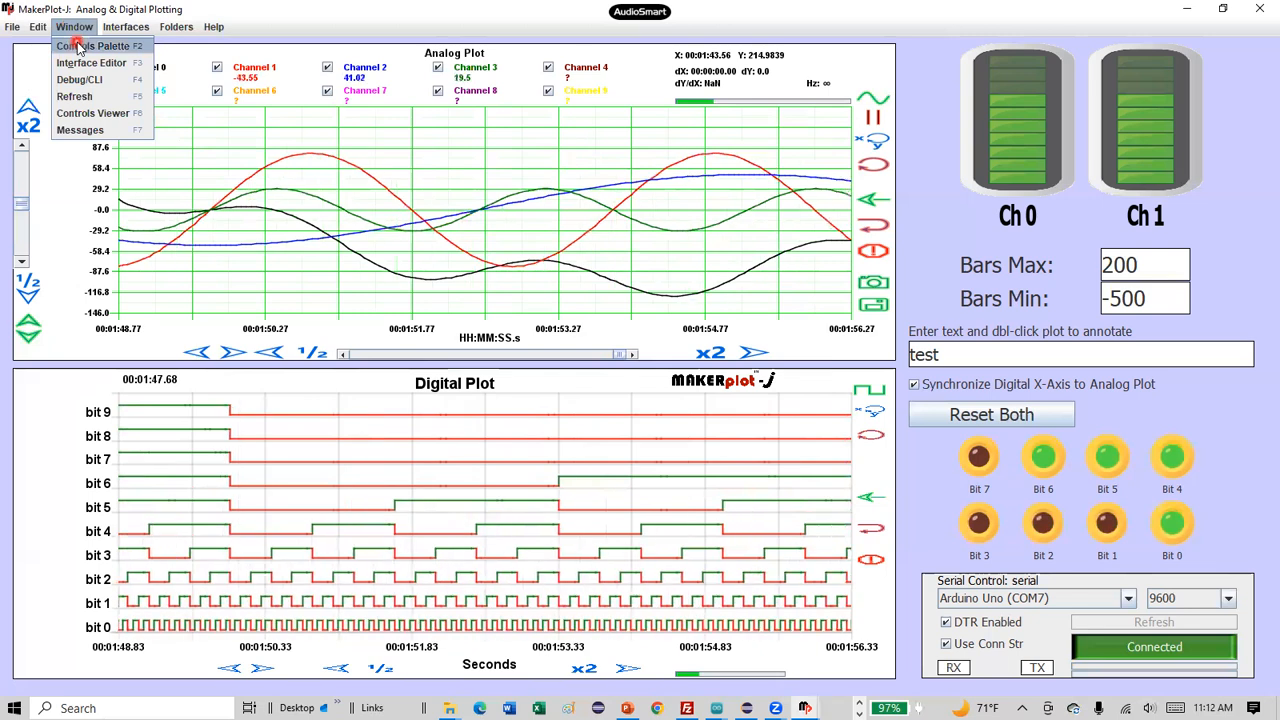
click(79, 47)
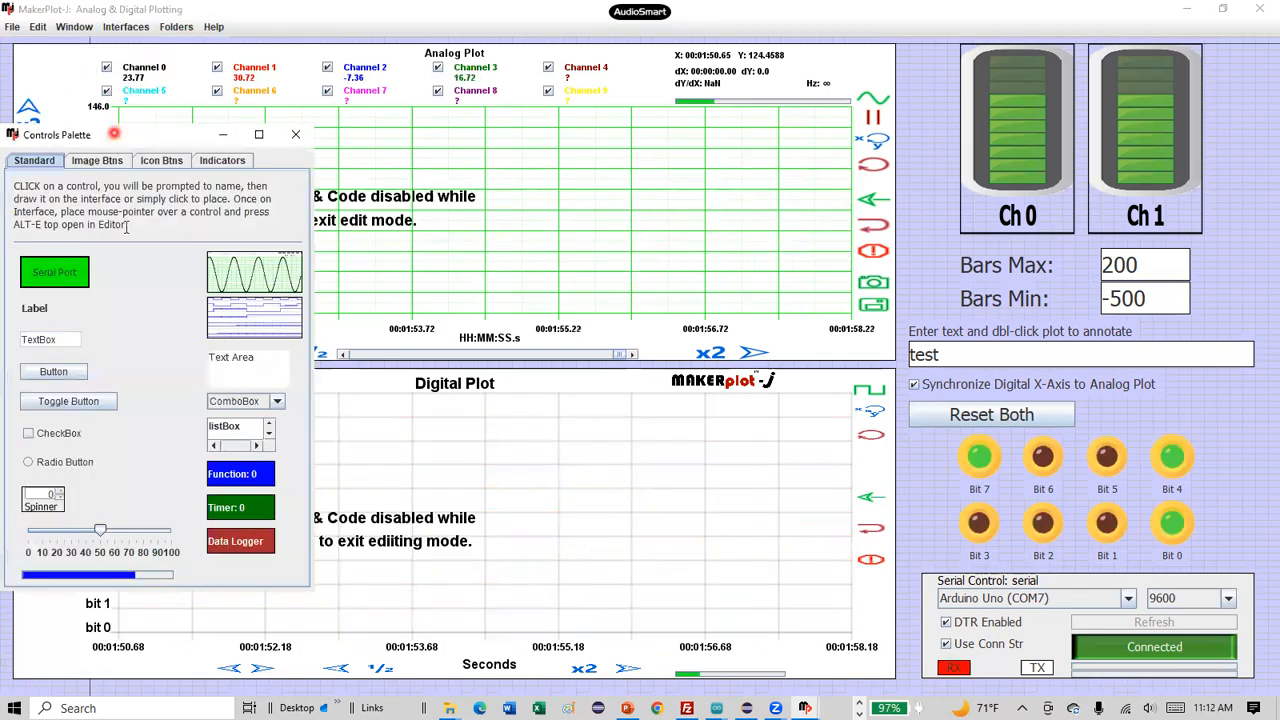
click(372, 292)
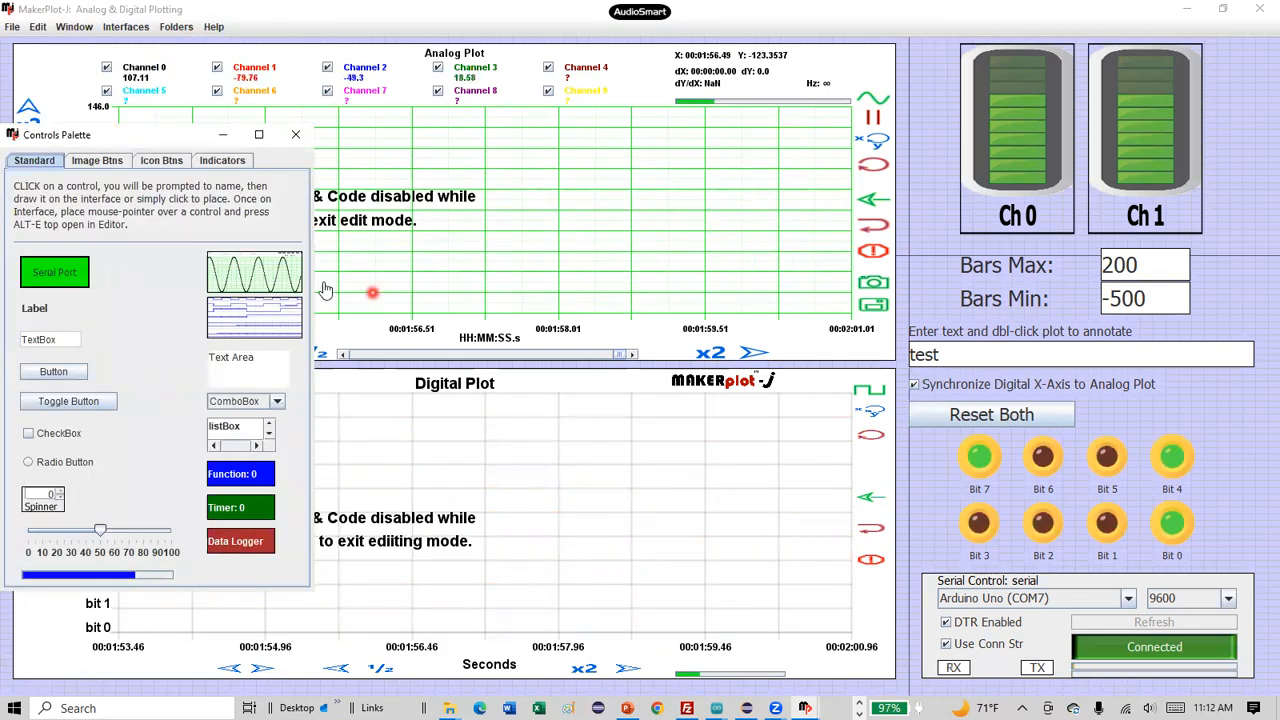
click(296, 138)
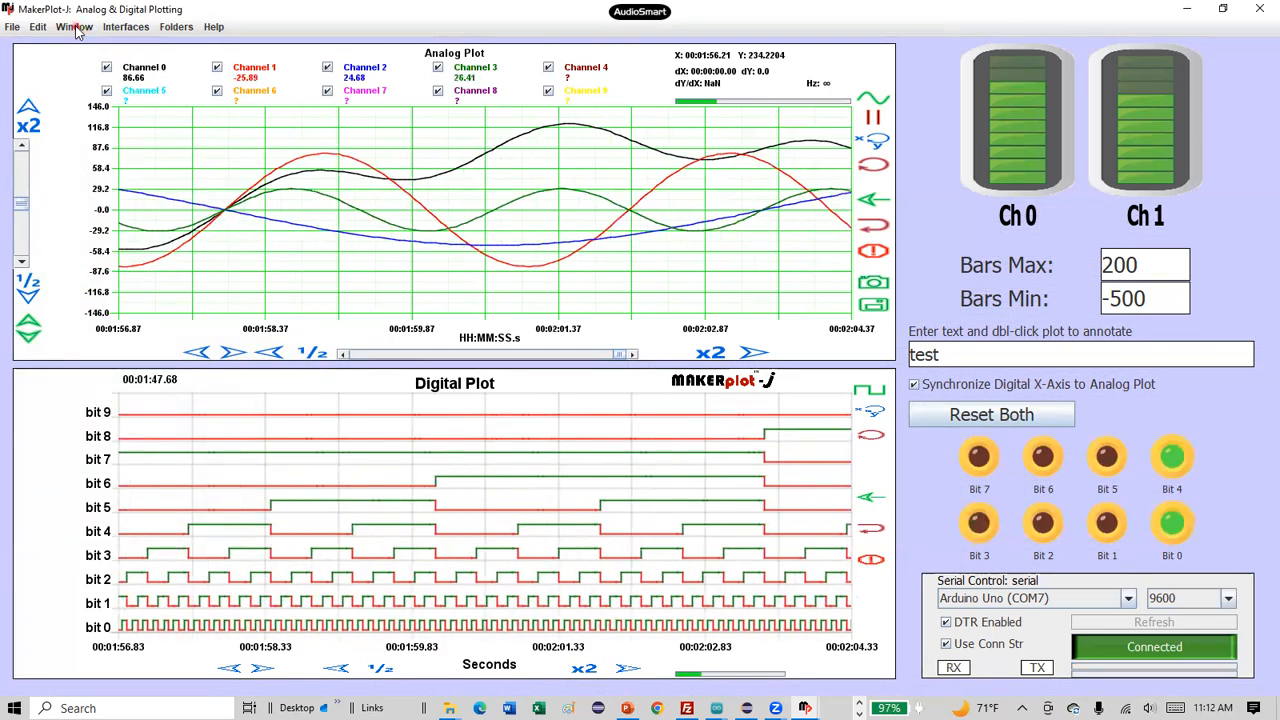
Step: Open the Interface Editor and load the properties of the annotation text box, txtAnnotate
click(75, 27)
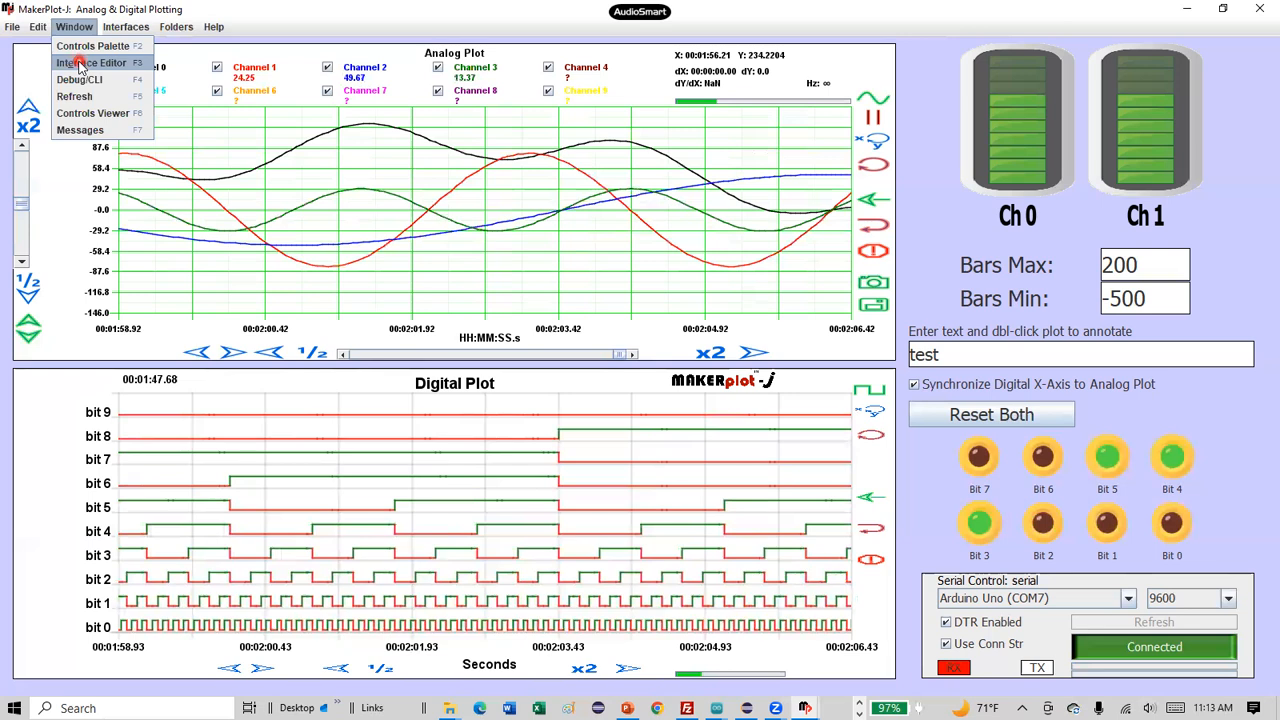
click(80, 64)
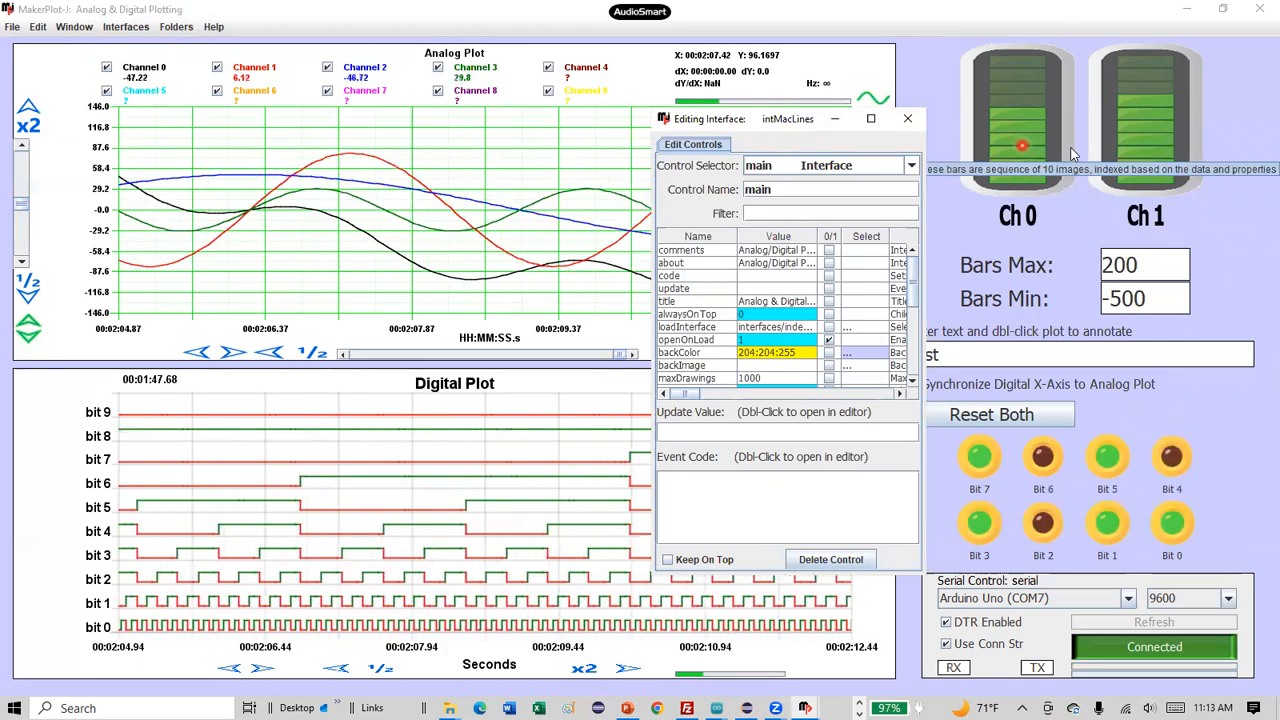
click(1052, 357)
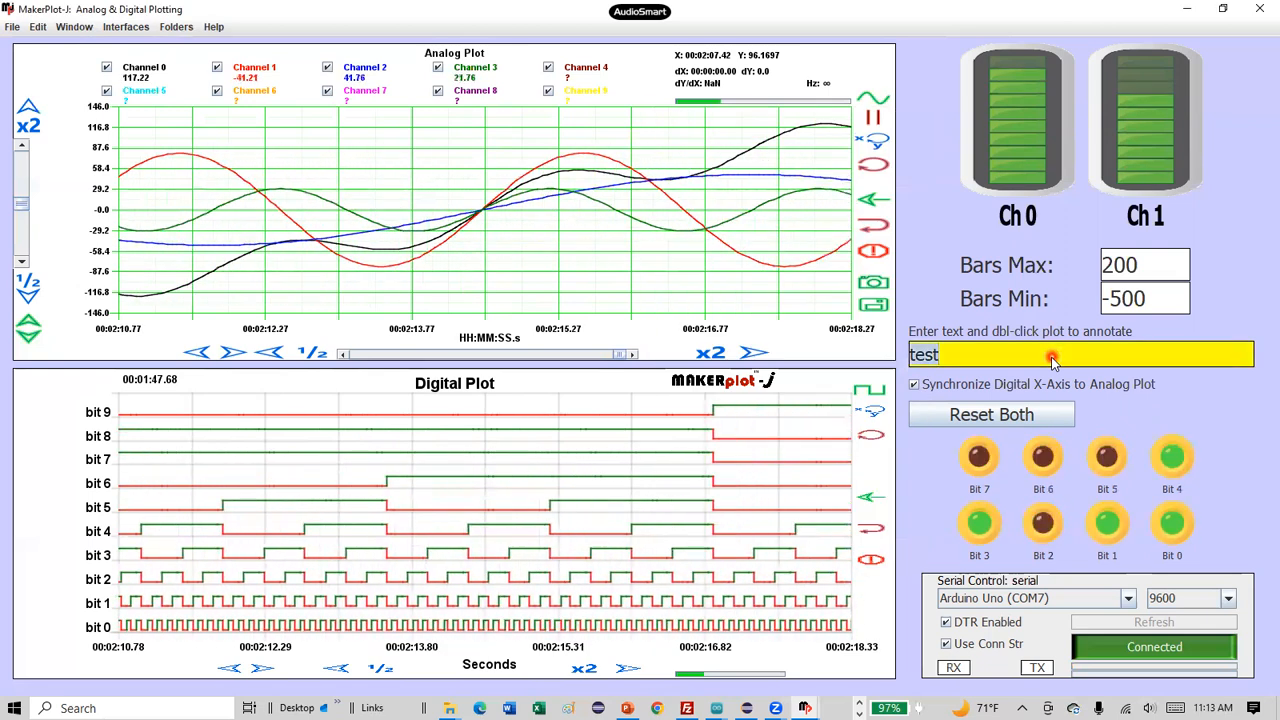
right_click(1052, 360)
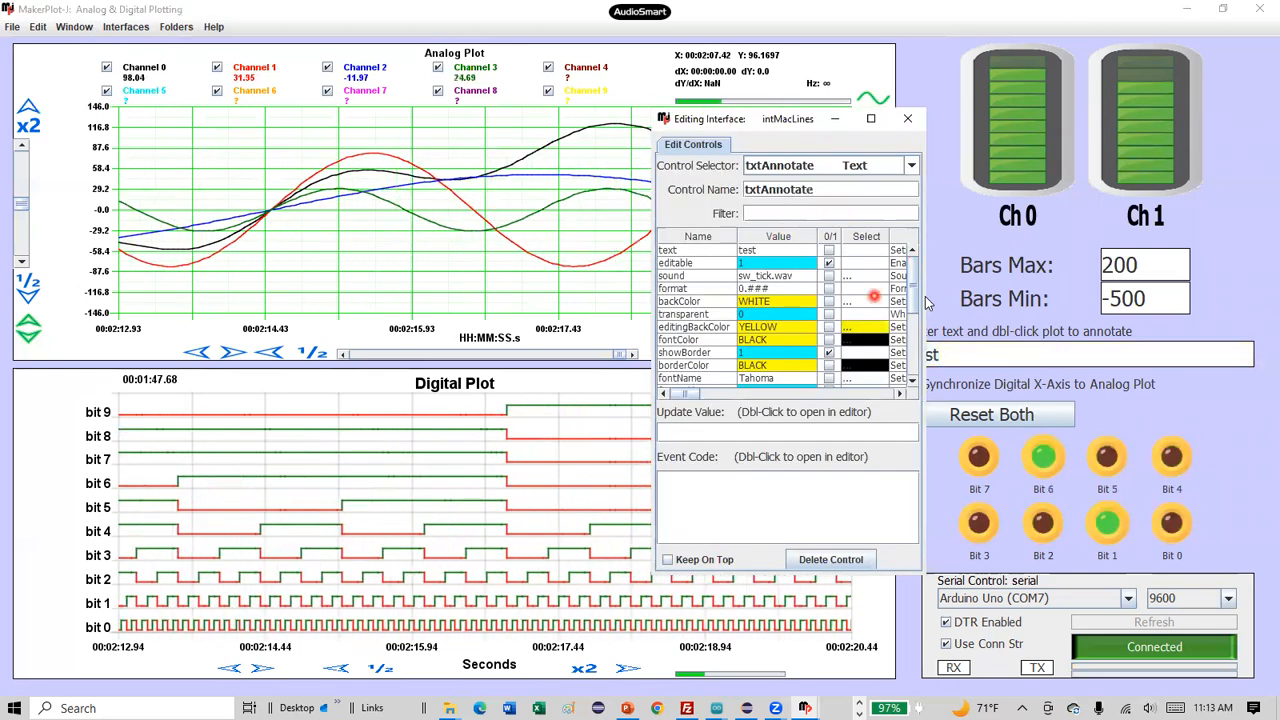
mouse_move(916, 295)
mouse_down()
mouse_move(912, 342)
mouse_move(912, 270)
mouse_up()
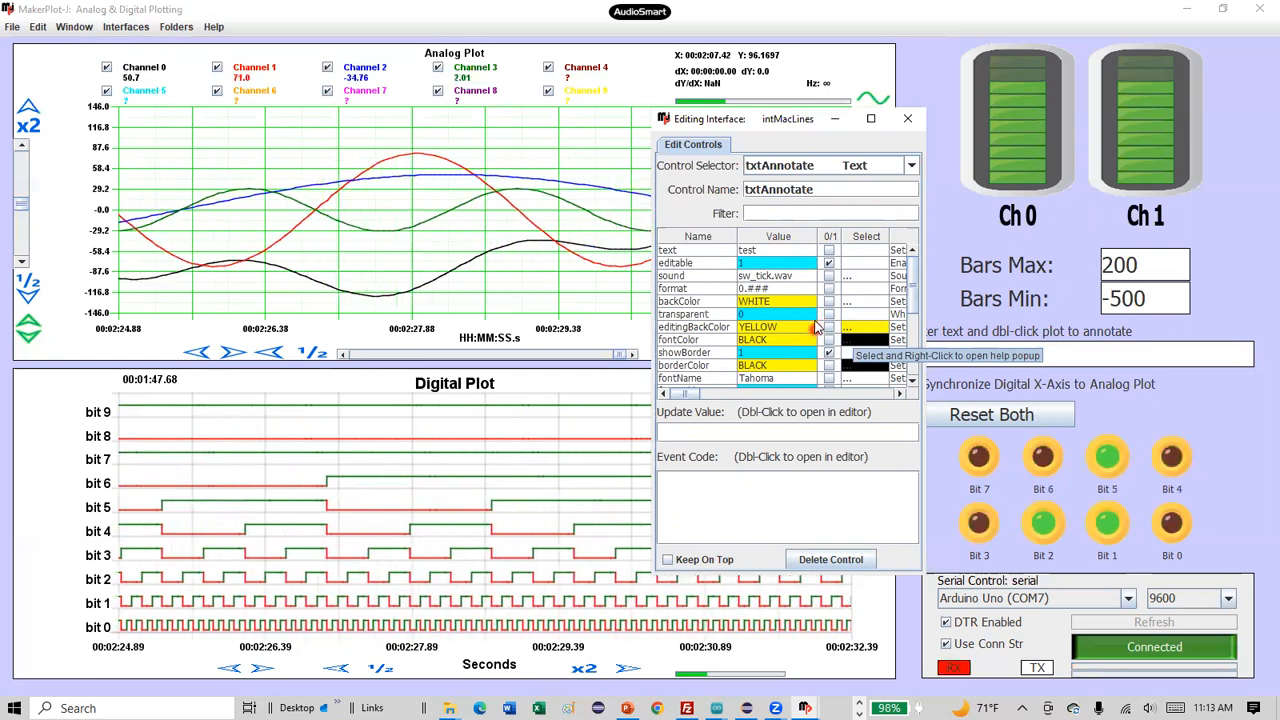
Step: Set the backColor of txtAnnotate to light green (153:255:153), view the showBorder property's help, and close the editor
click(847, 327)
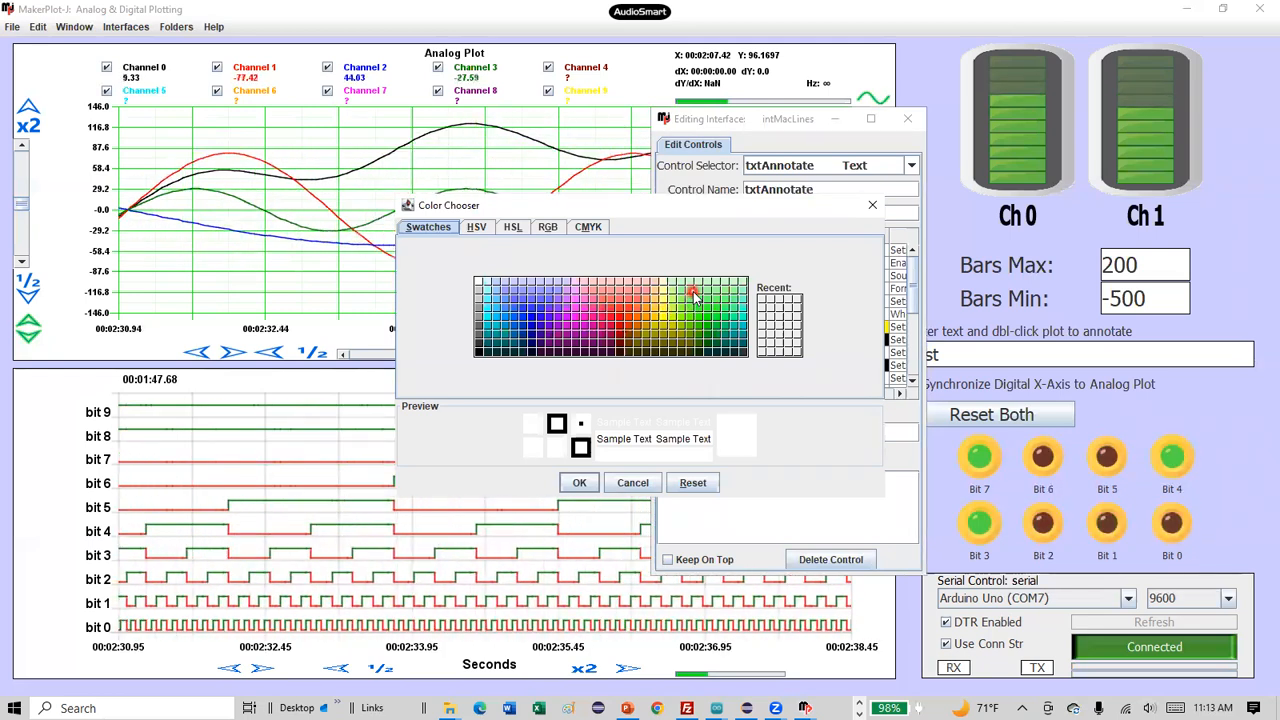
click(690, 291)
click(579, 482)
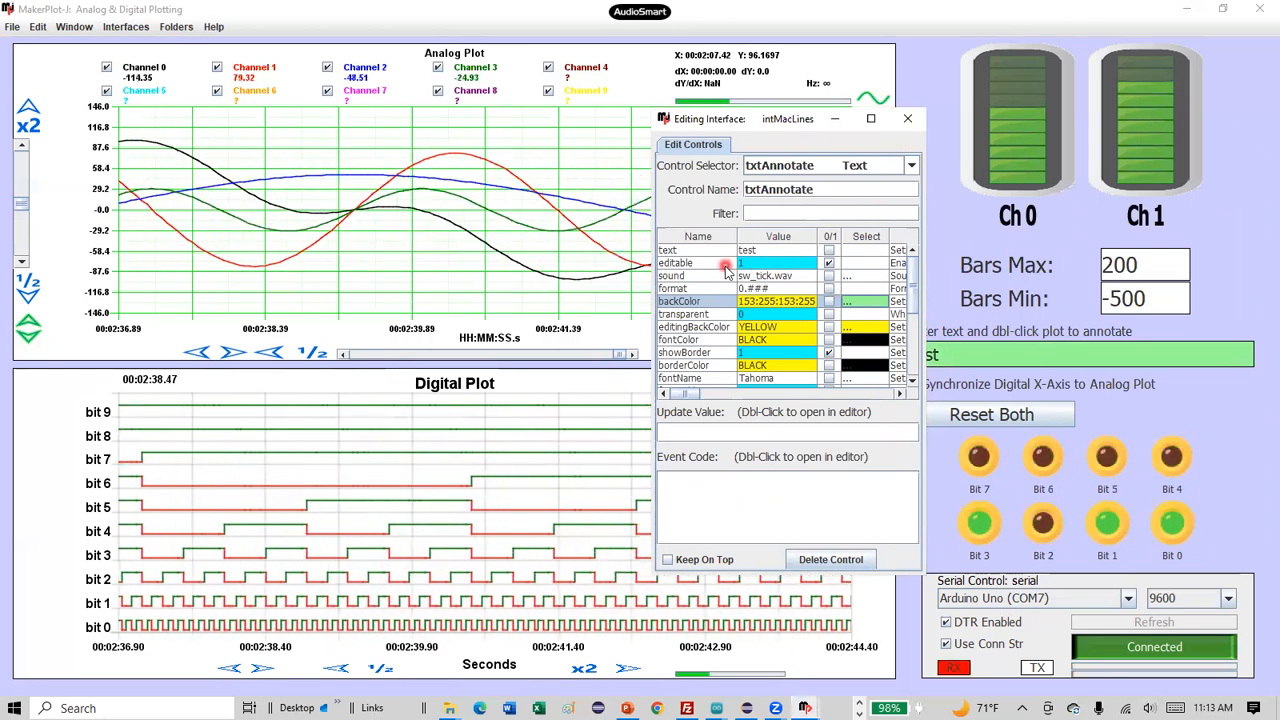
mouse_move(715, 292)
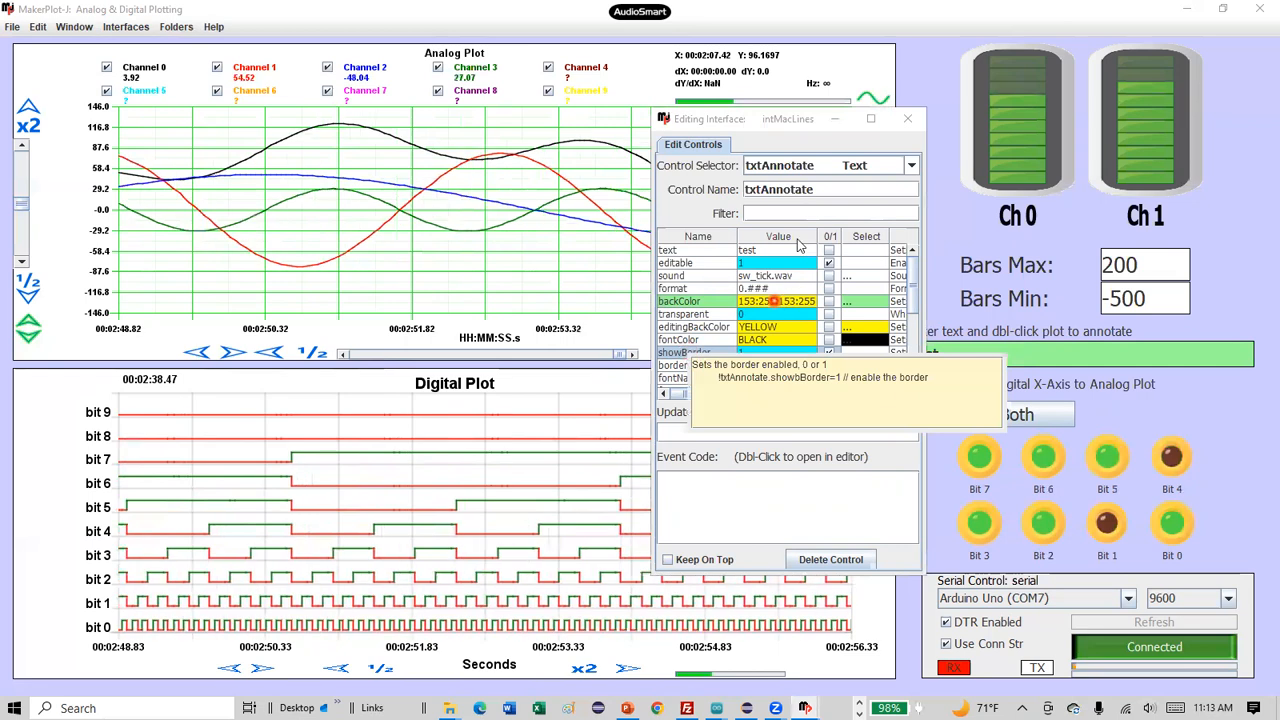
click(910, 128)
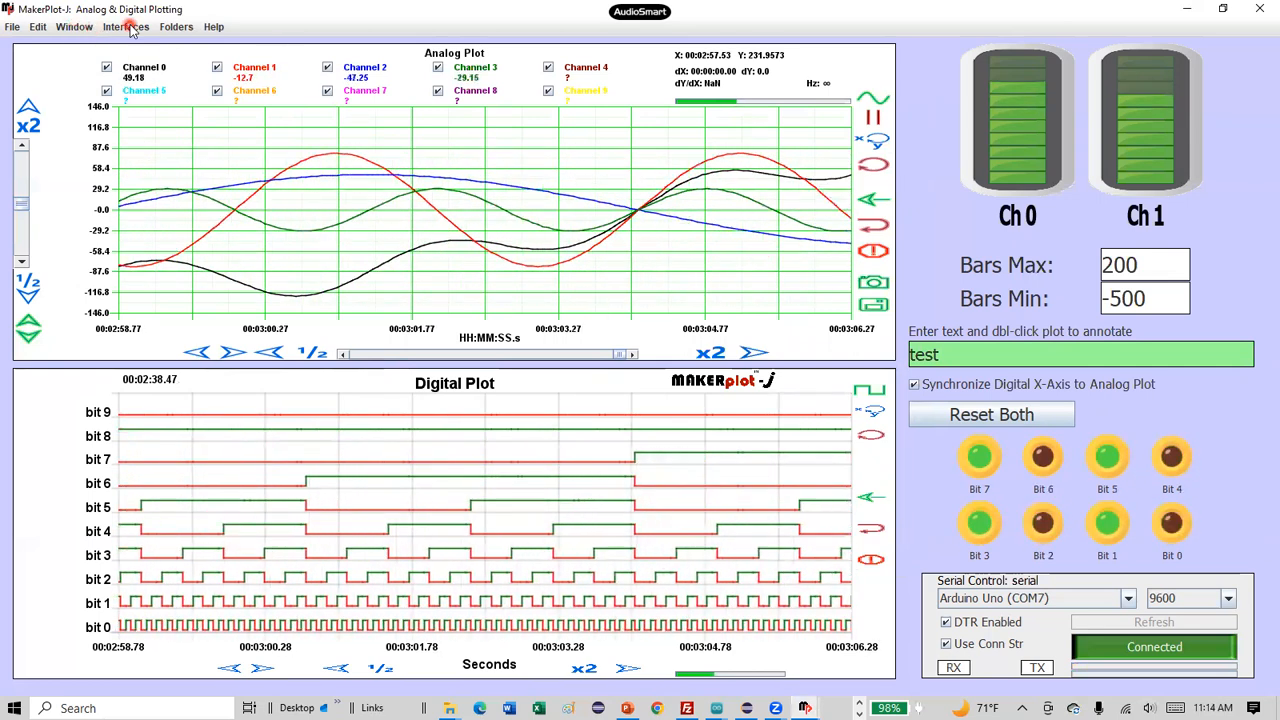
Step: Open the Debug/CLI window and query the analog data string with the command ? [analogString]
click(76, 27)
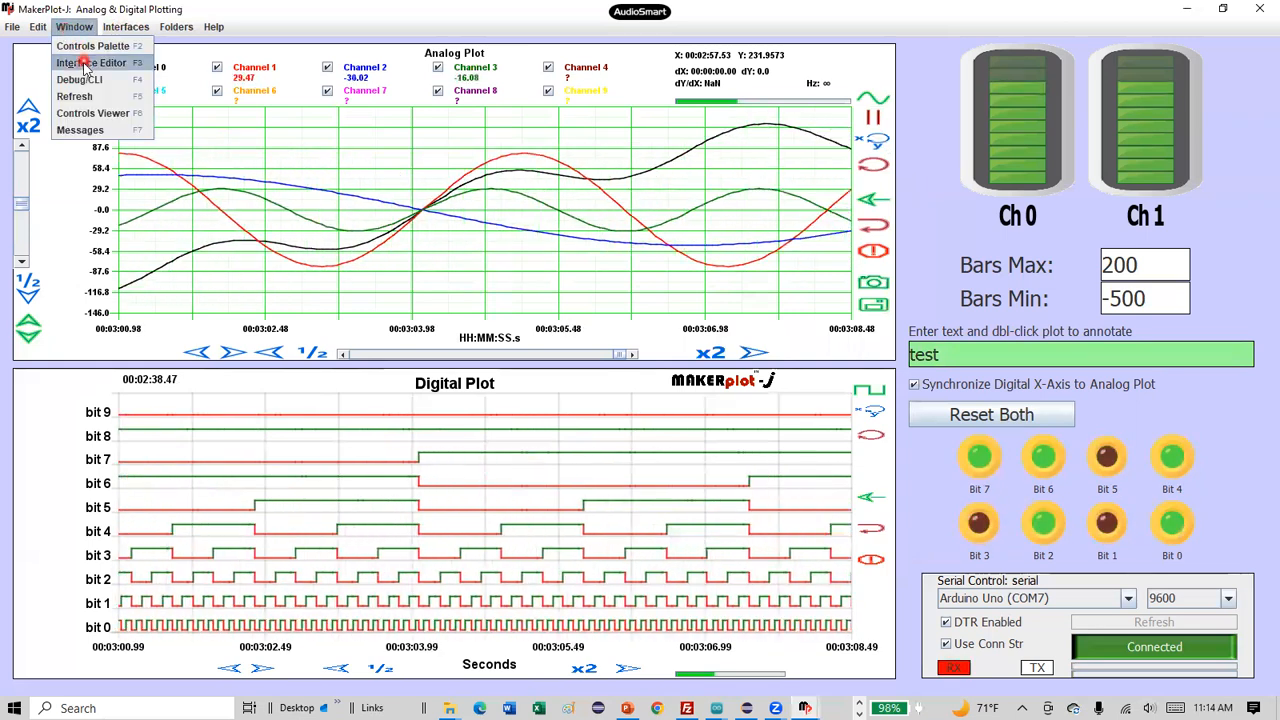
click(84, 80)
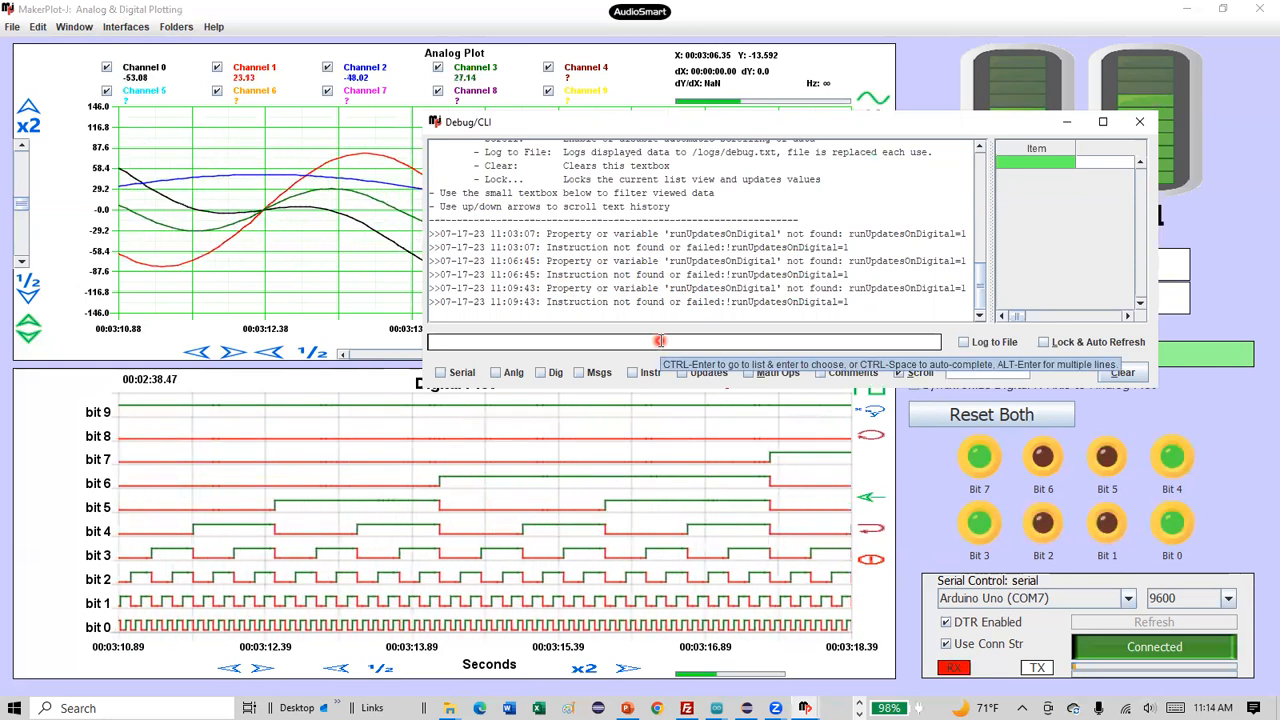
text(? [)
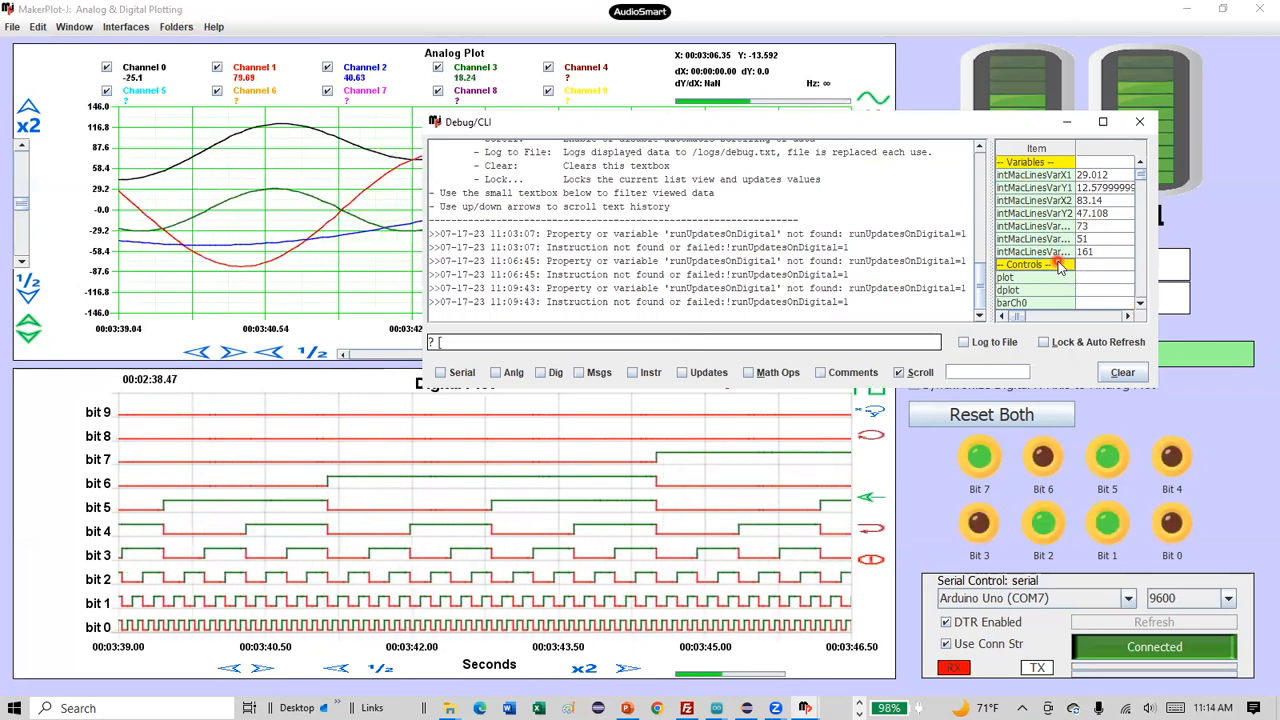
scroll(1059, 265, down, 3)
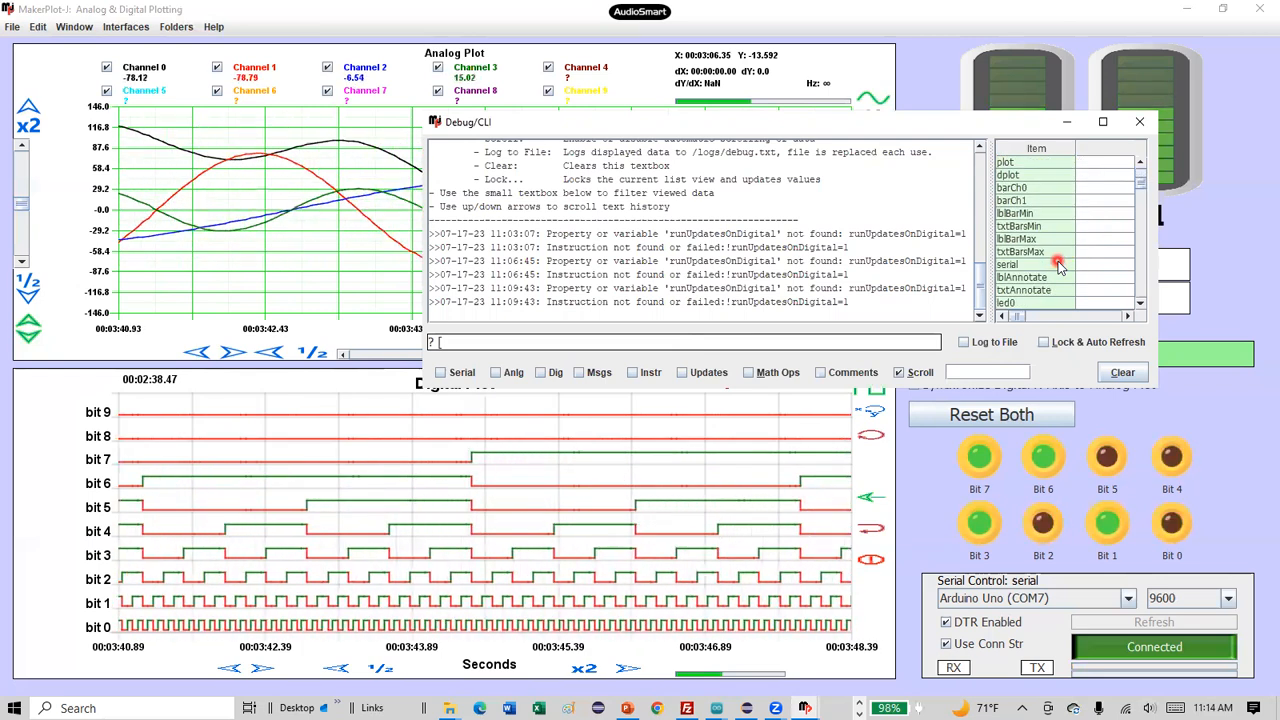
scroll(1059, 265, down, 3)
scroll(1059, 265, down, 3)
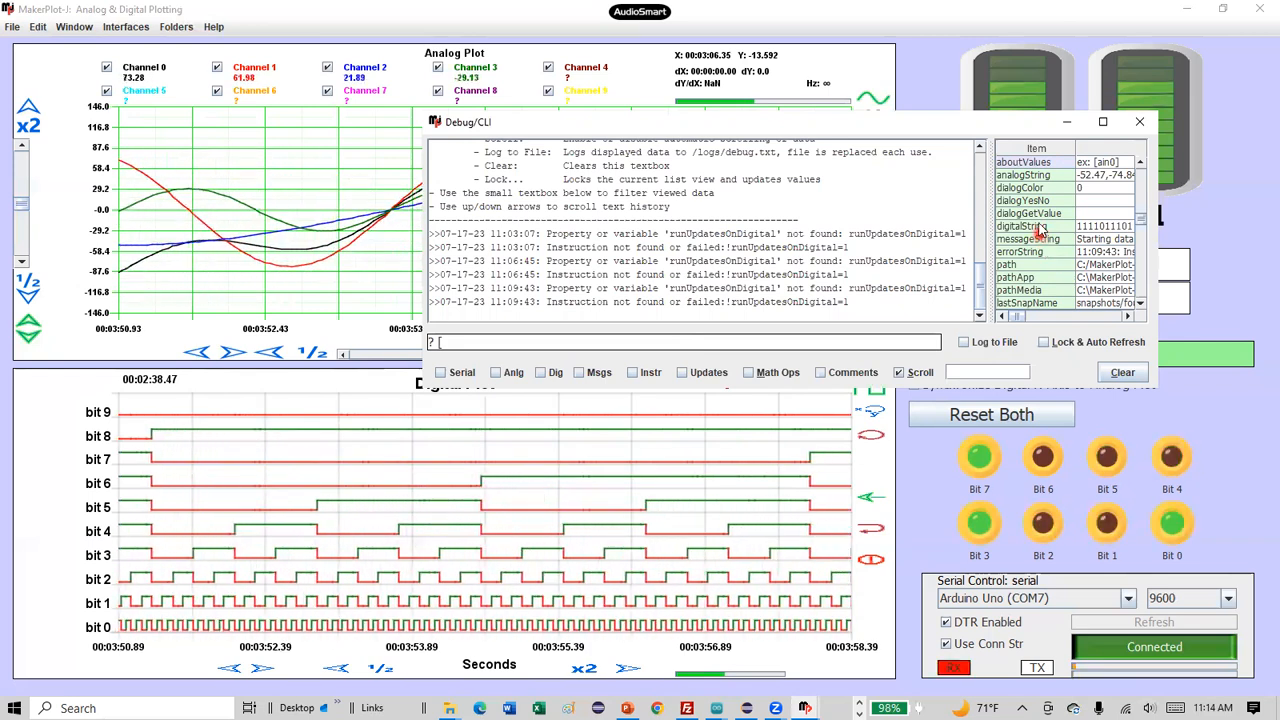
click(1030, 175)
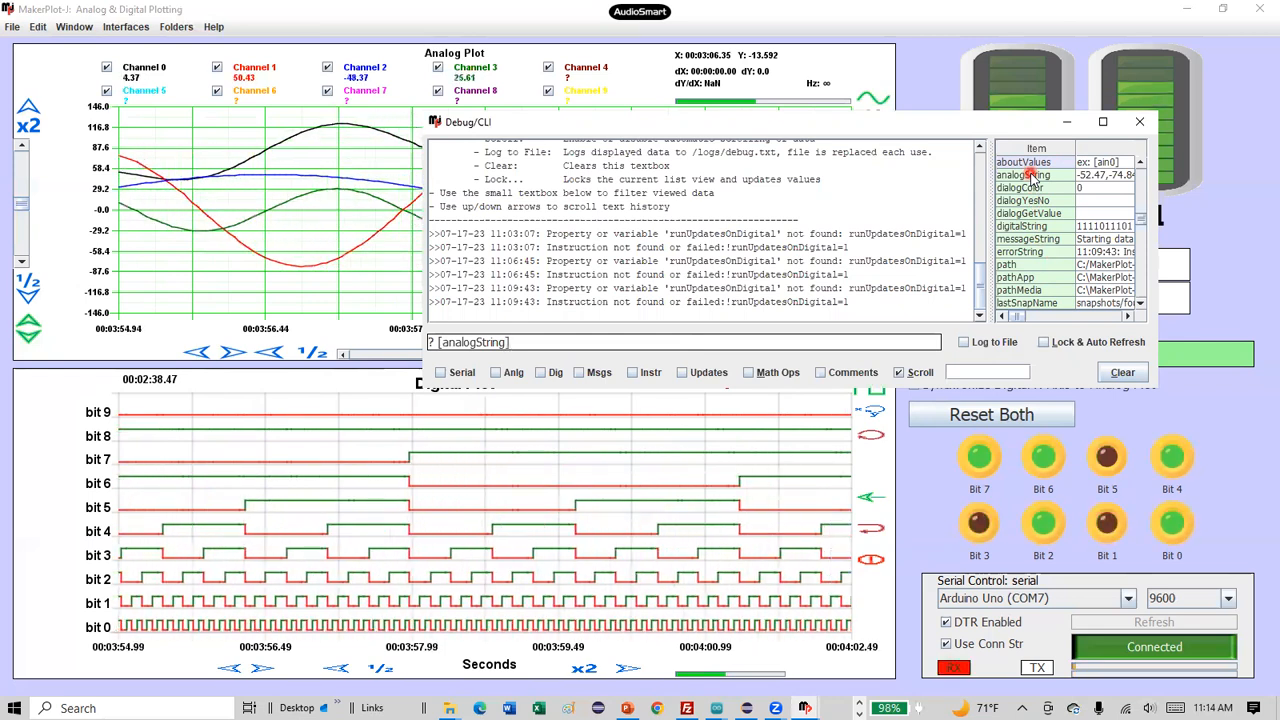
key(Return)
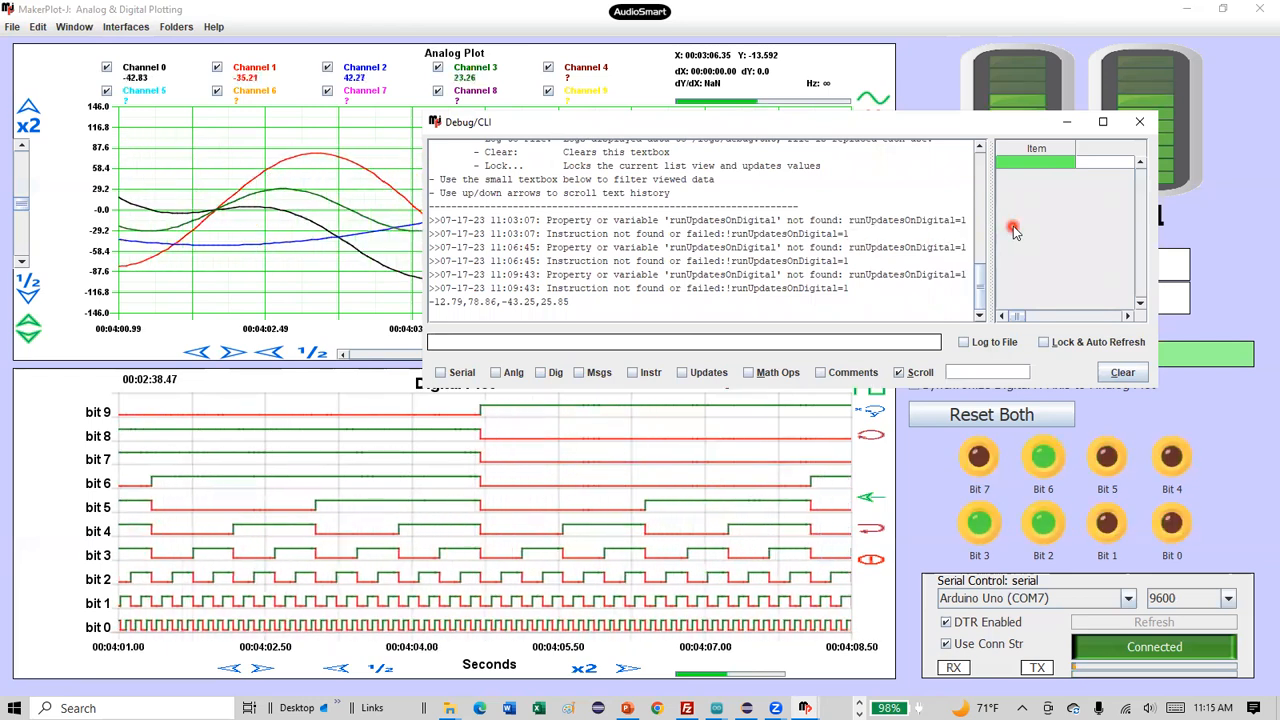
Step: Query the background colour of the Ch 0 bar graph with the command ? [barCh0.backColor]
text(?)
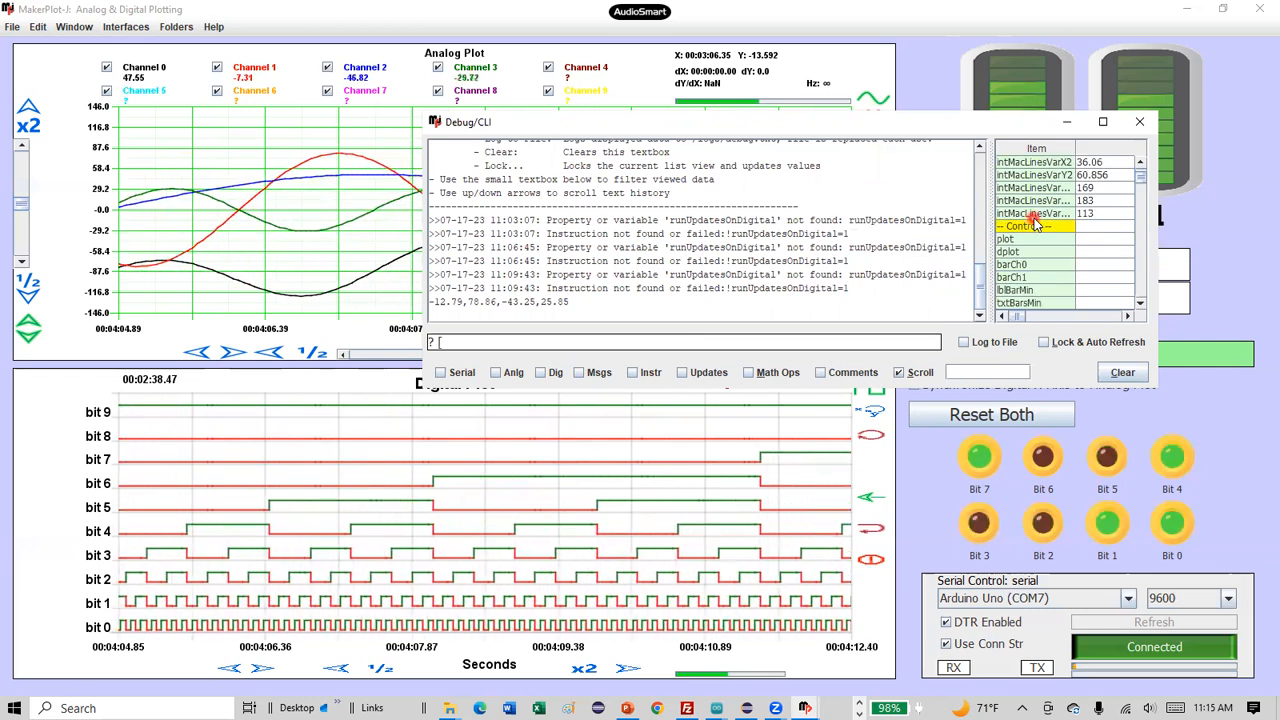
scroll(1036, 226, down, 1)
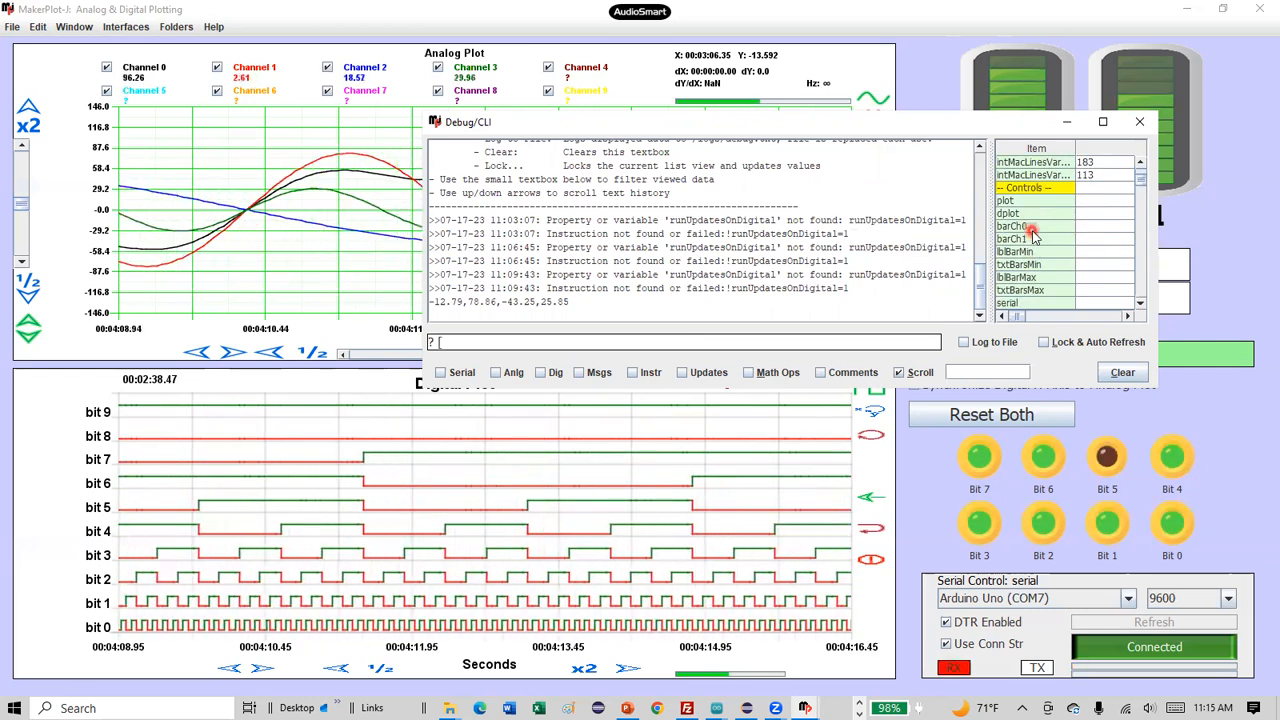
click(1033, 230)
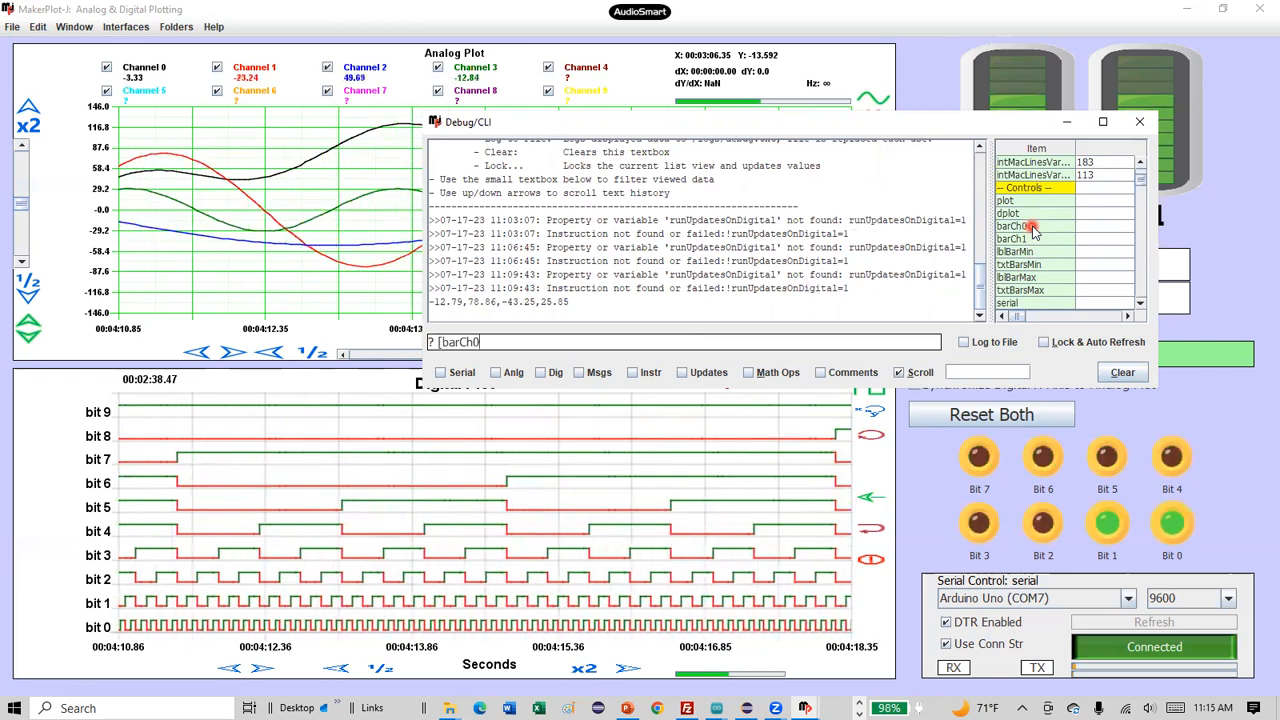
click(1033, 230)
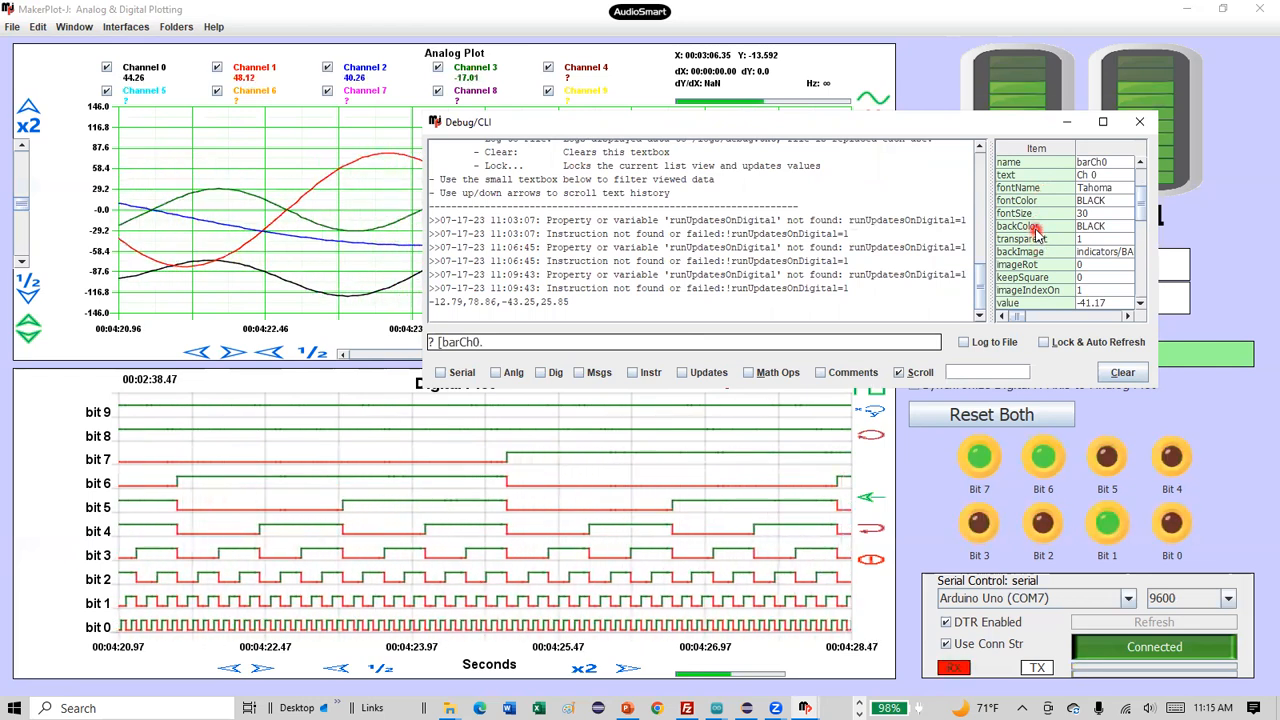
click(1020, 226)
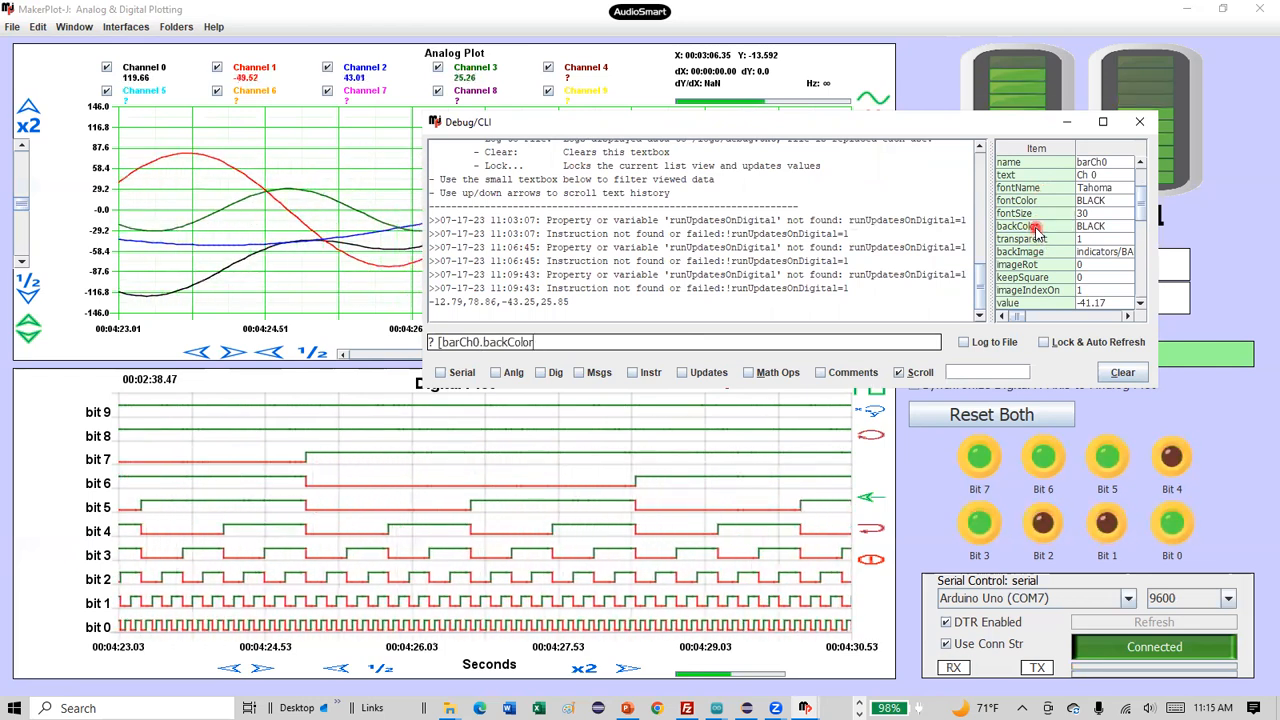
key(BackSpace)
key(BackSpace)
key(BackSpace)
key(BackSpace)
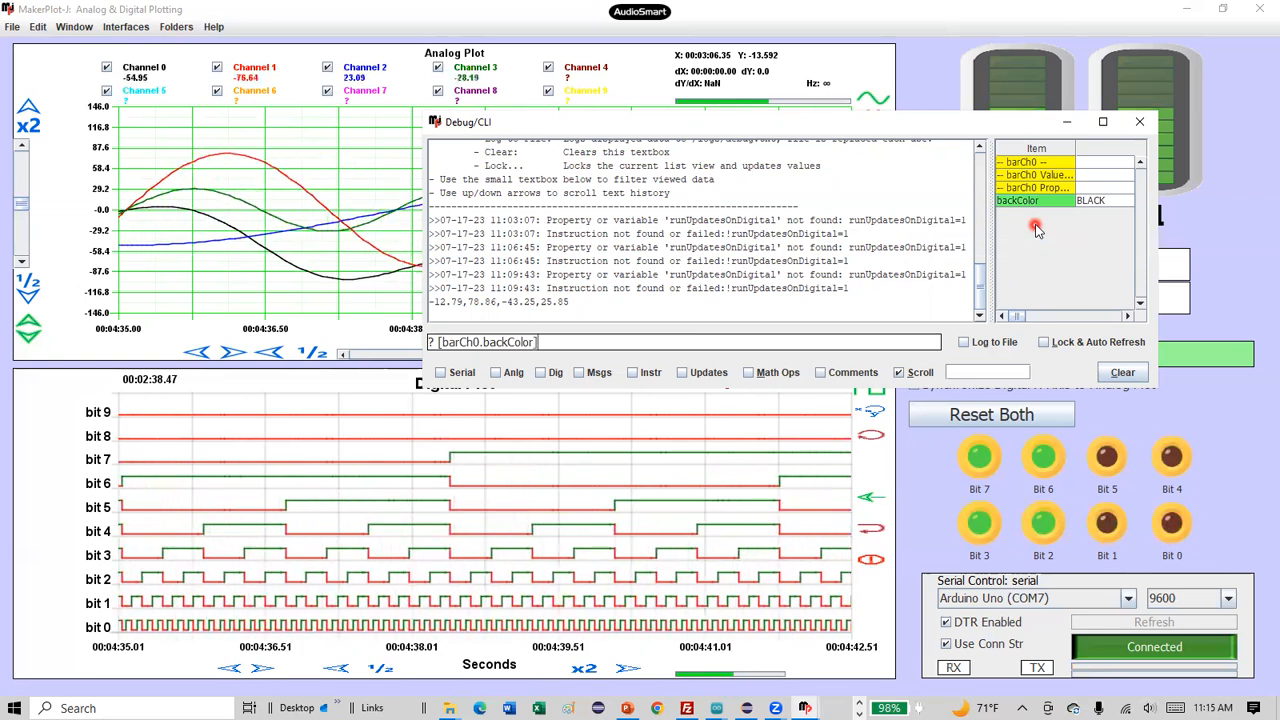
key(Return)
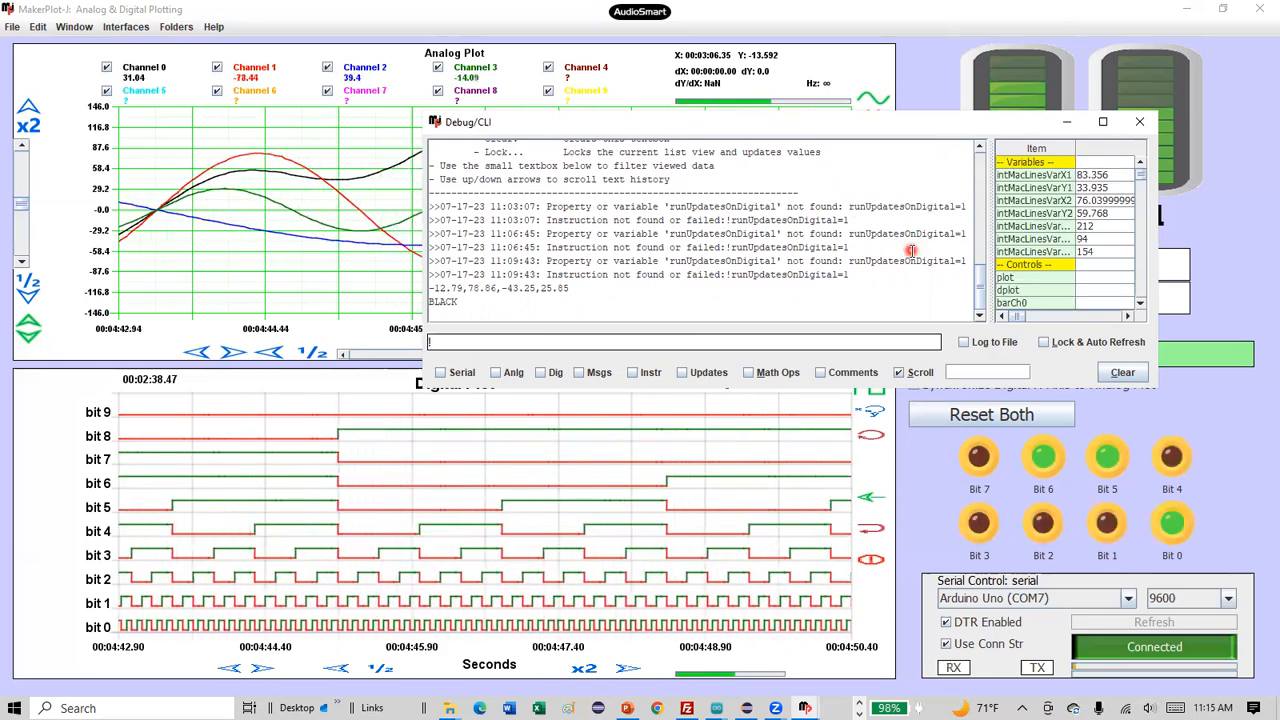
text(plot.)
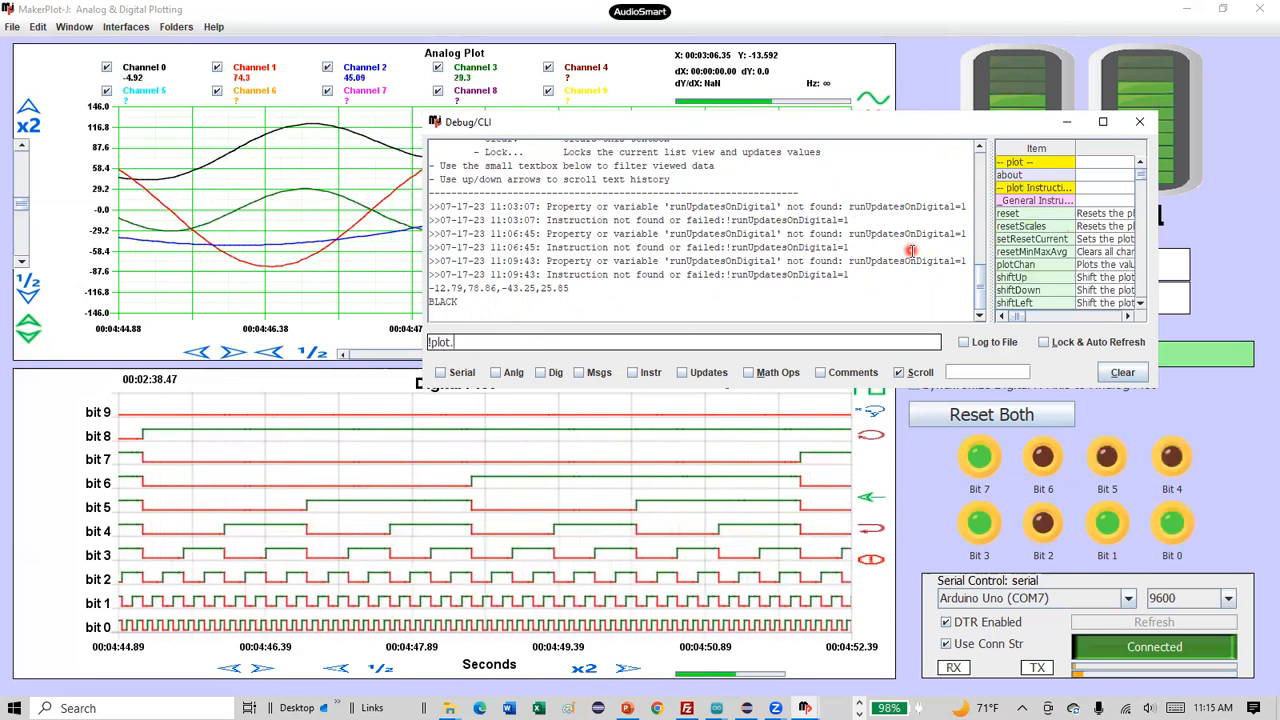
text(re)
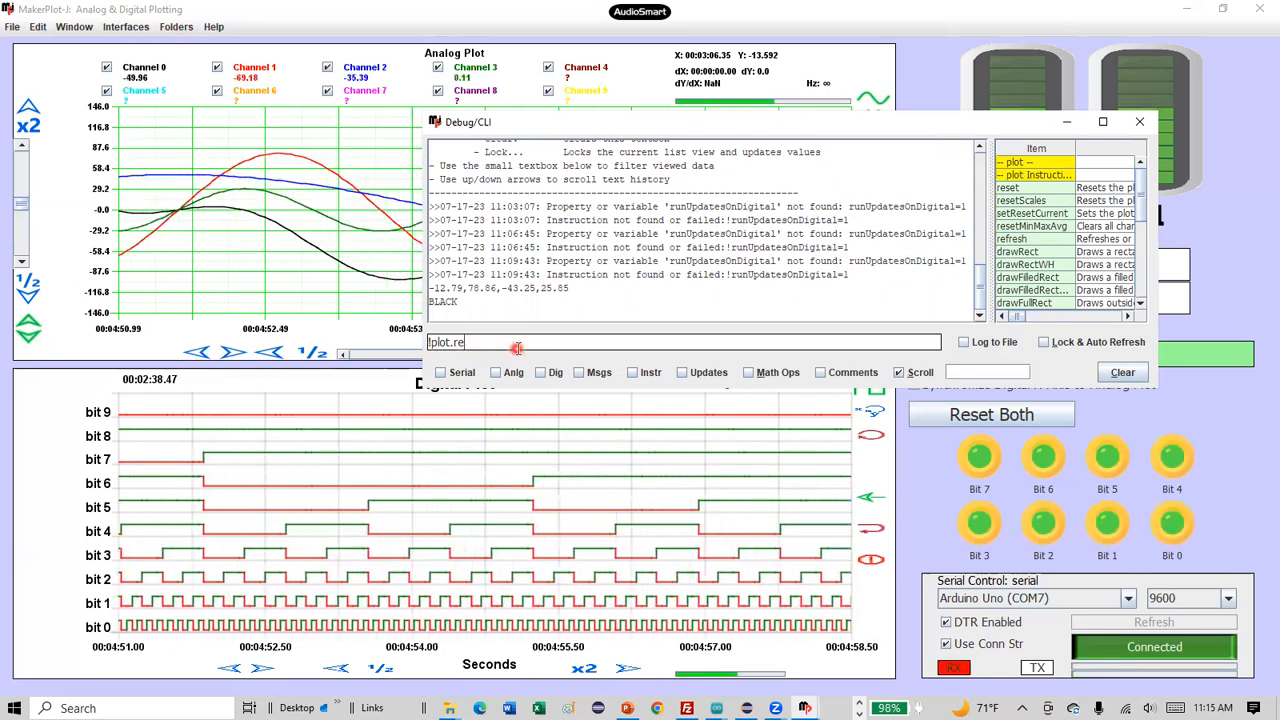
key(BackSpace)
key(BackSpace)
key(BackSpace)
key(BackSpace)
key(BackSpace)
key(BackSpace)
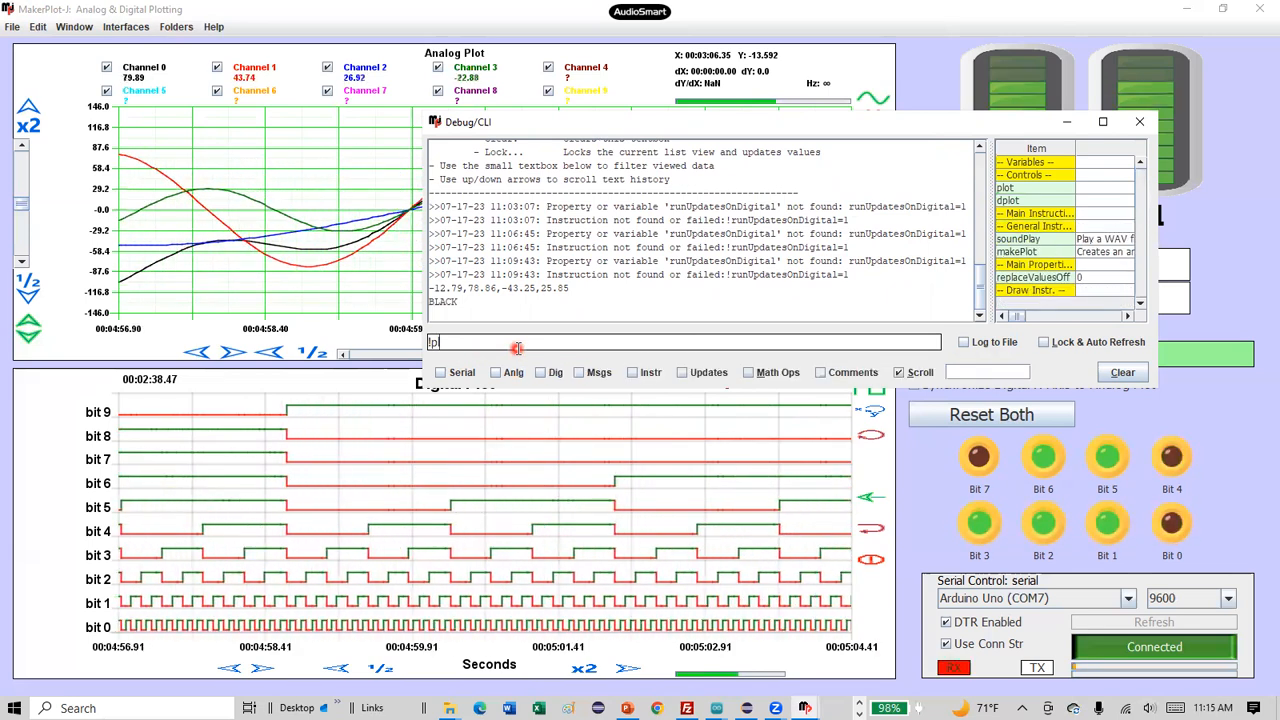
Step: Reset the analog plot by running the instruction !plot.reset, and close the Debug/CLI window
text(lo)
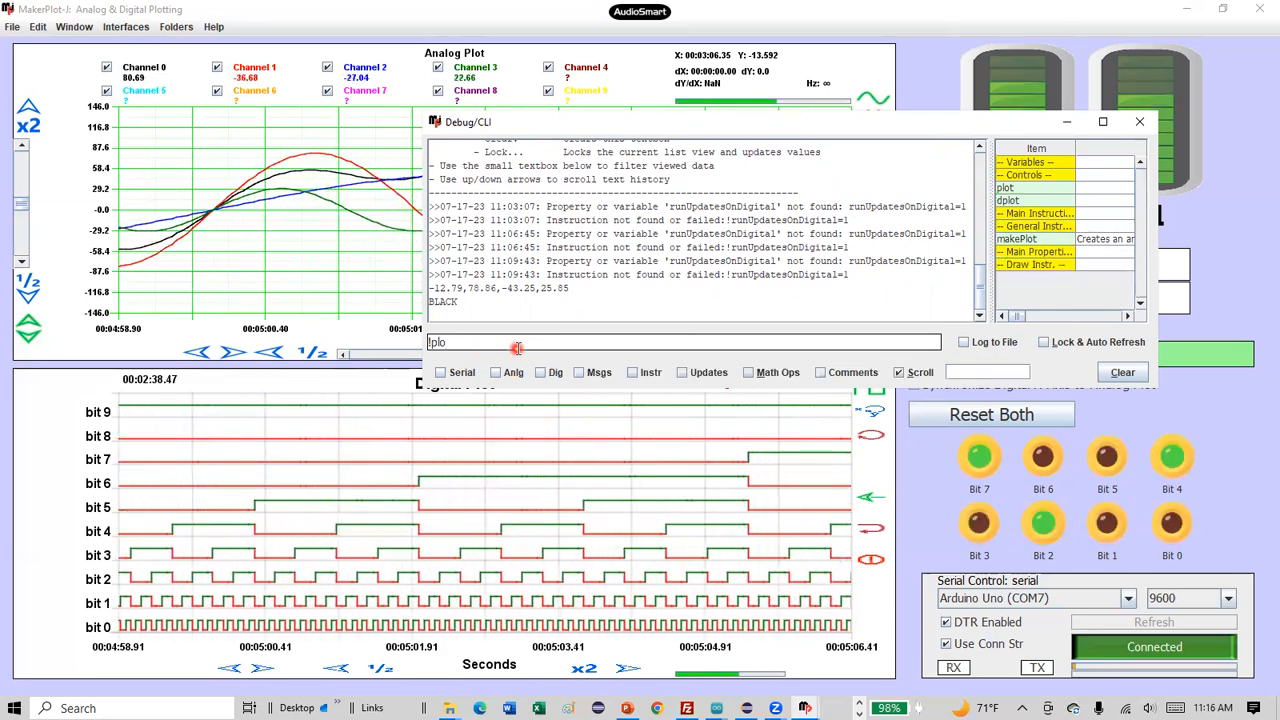
text(t)
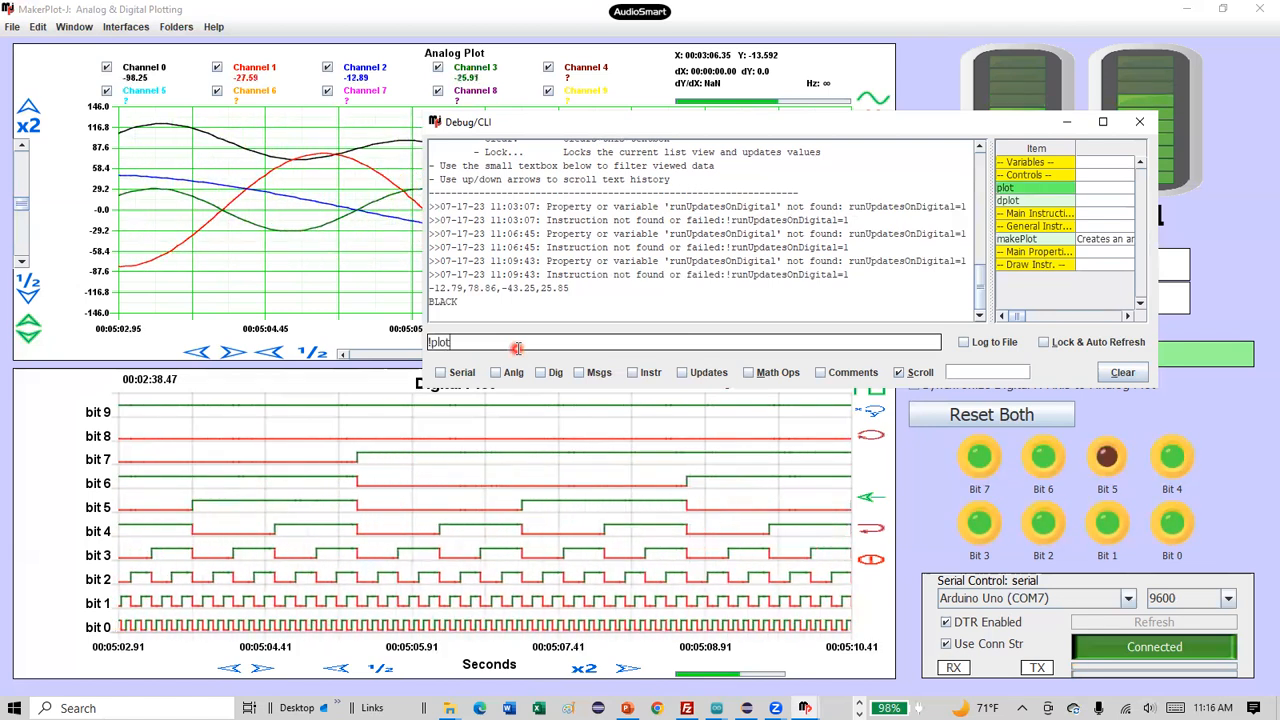
text(.)
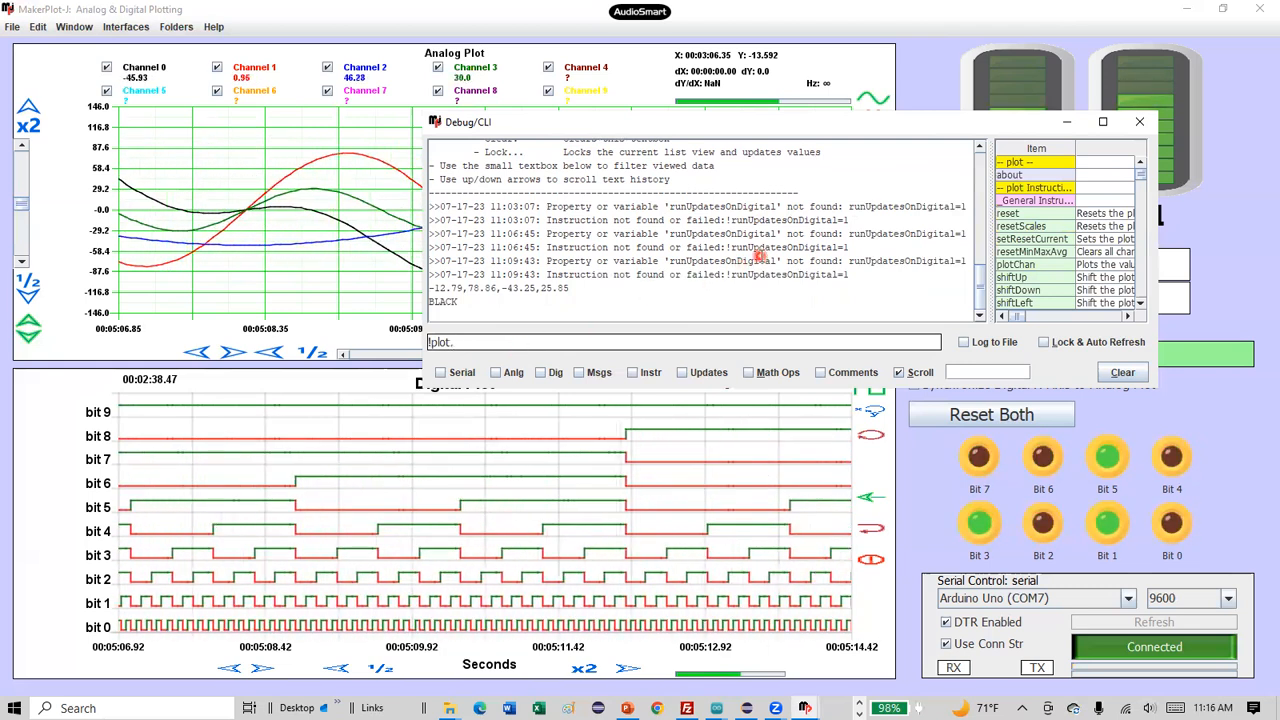
text(reset)
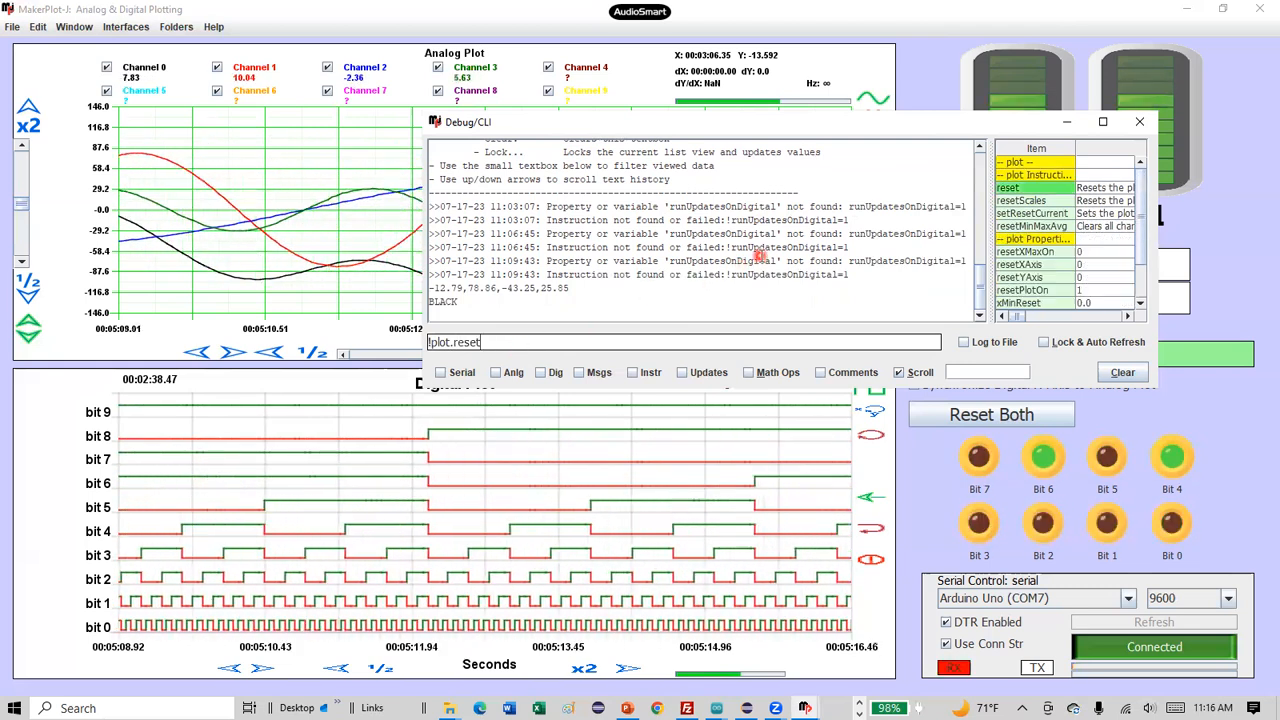
key(Return)
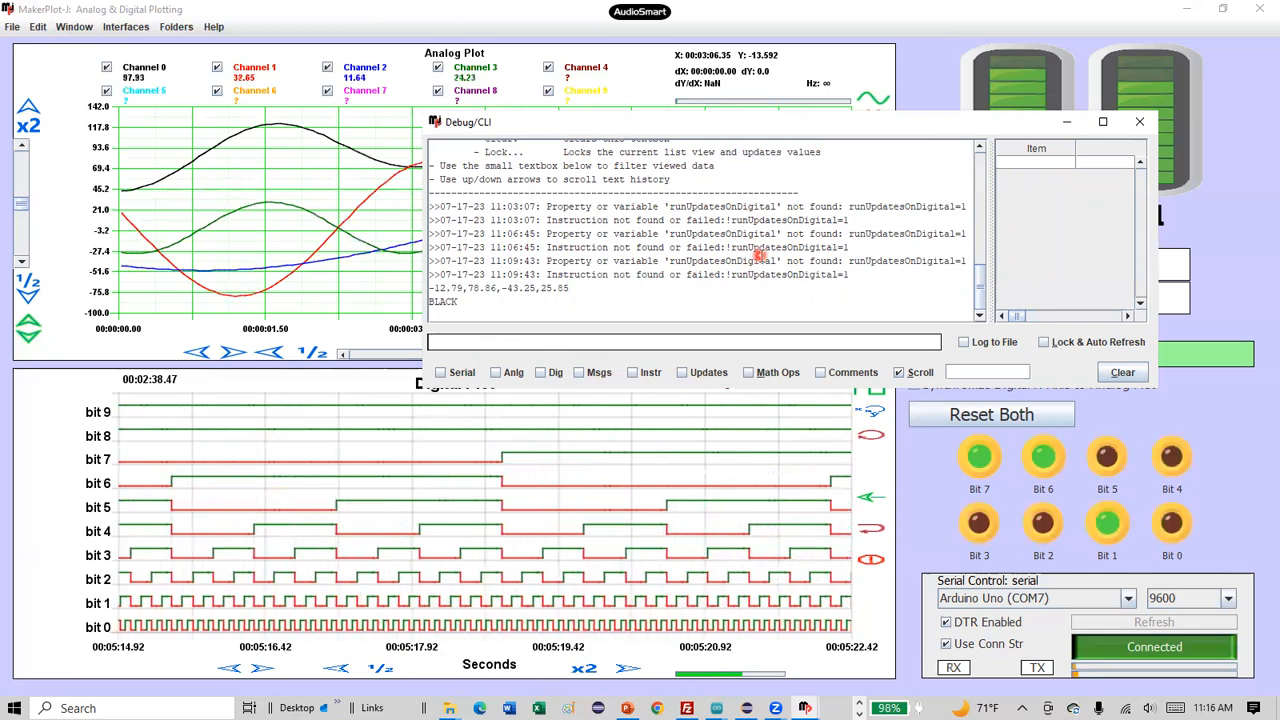
click(1137, 125)
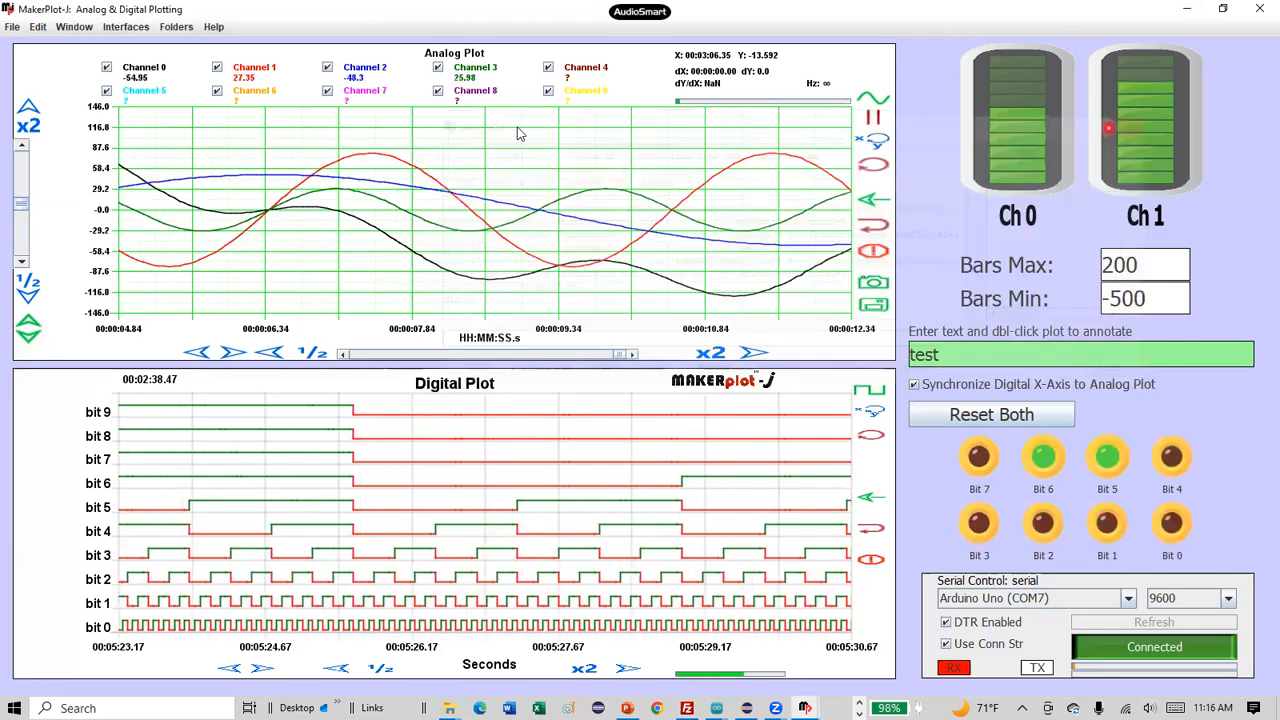
Step: Open the Controls Viewer and look through the Instructions available for the plot control
click(88, 27)
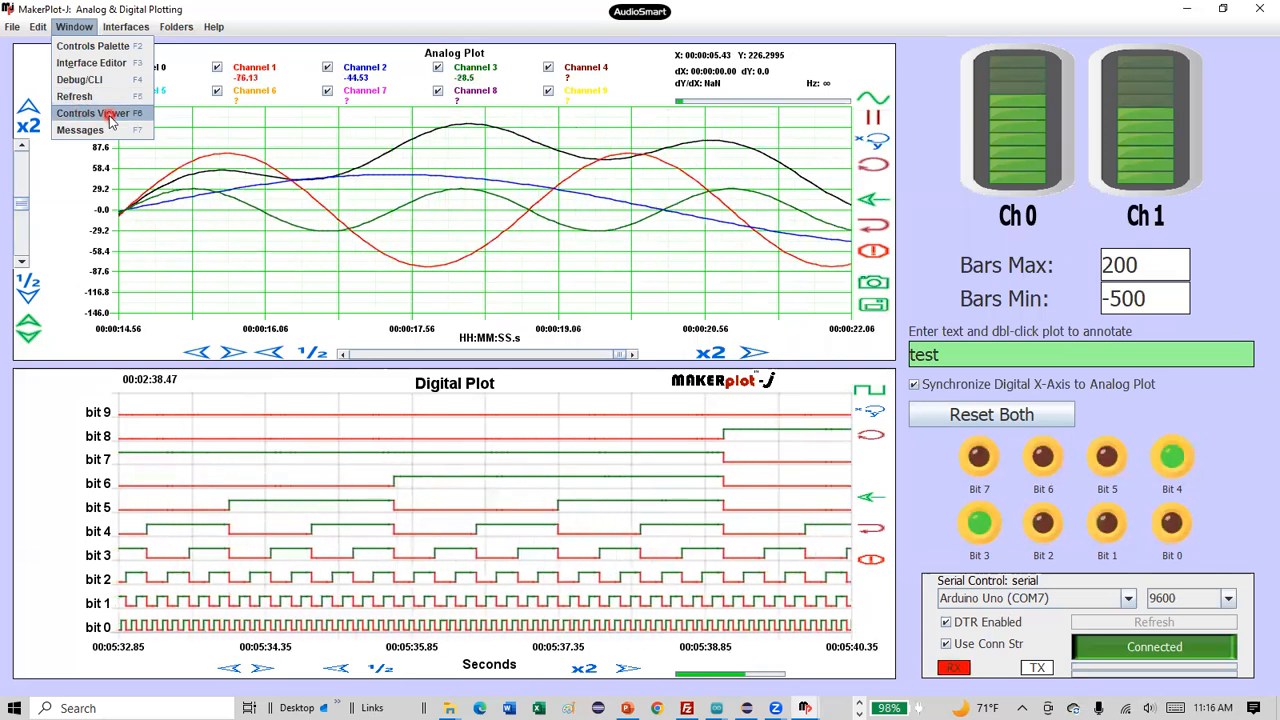
click(110, 119)
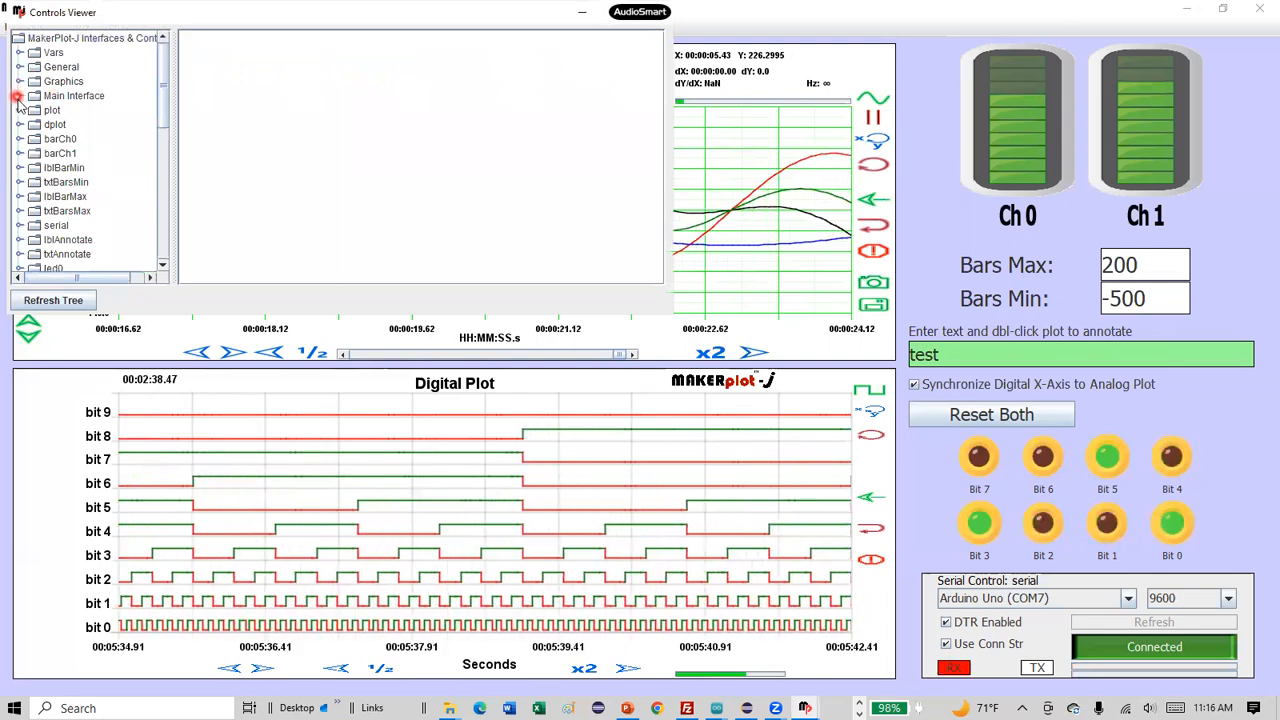
click(19, 110)
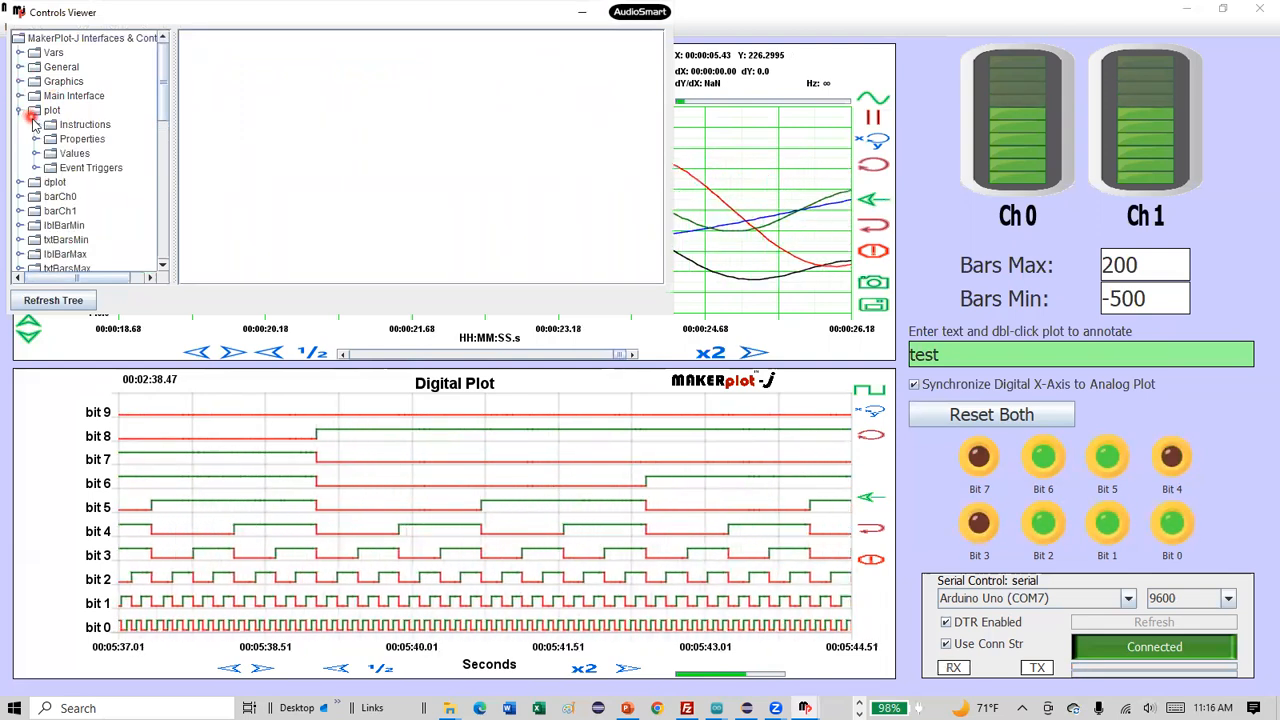
click(33, 124)
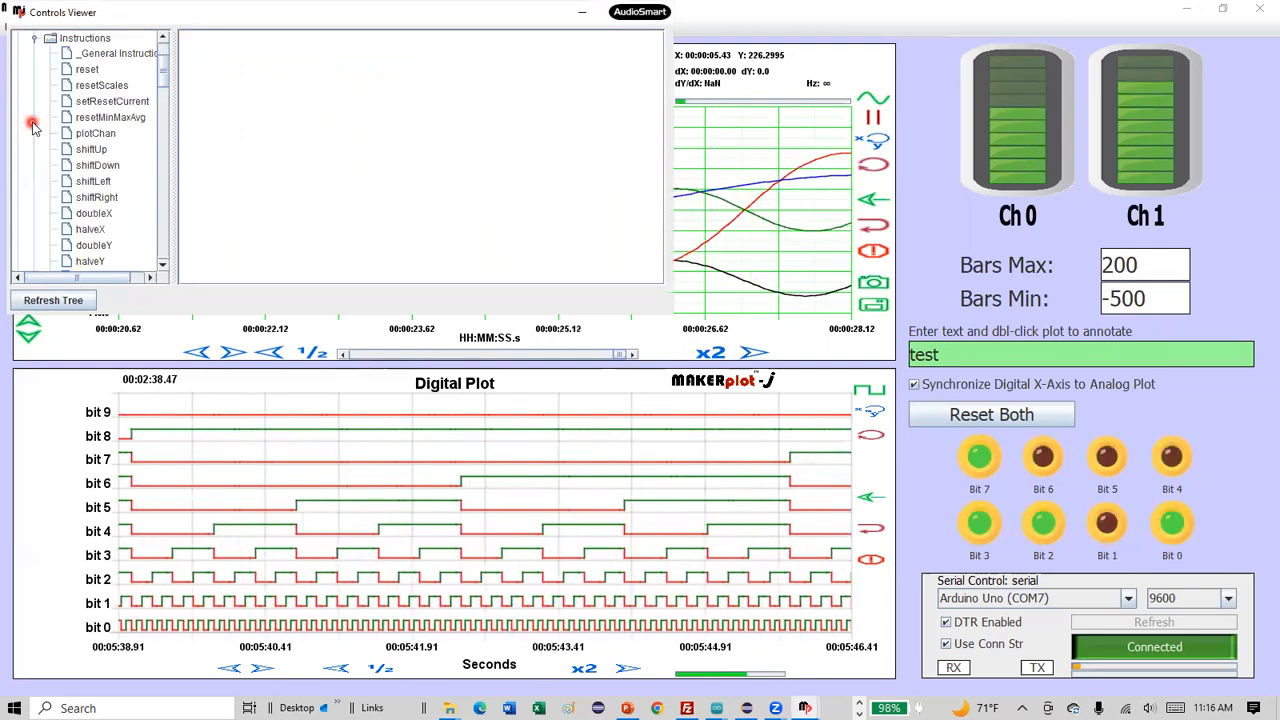
drag(163, 74, 157, 201)
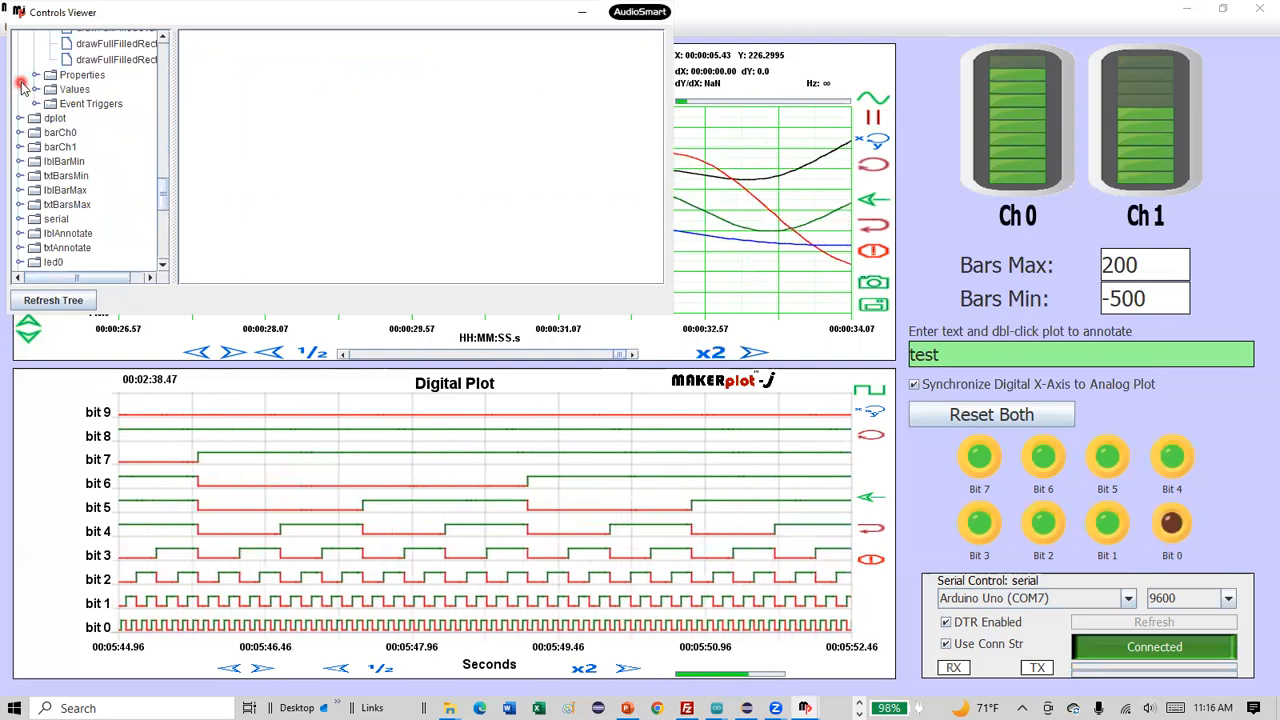
Step: Expand the plot control's Properties and set plotOn to 0 to disable plotting
click(34, 76)
click(90, 104)
click(90, 117)
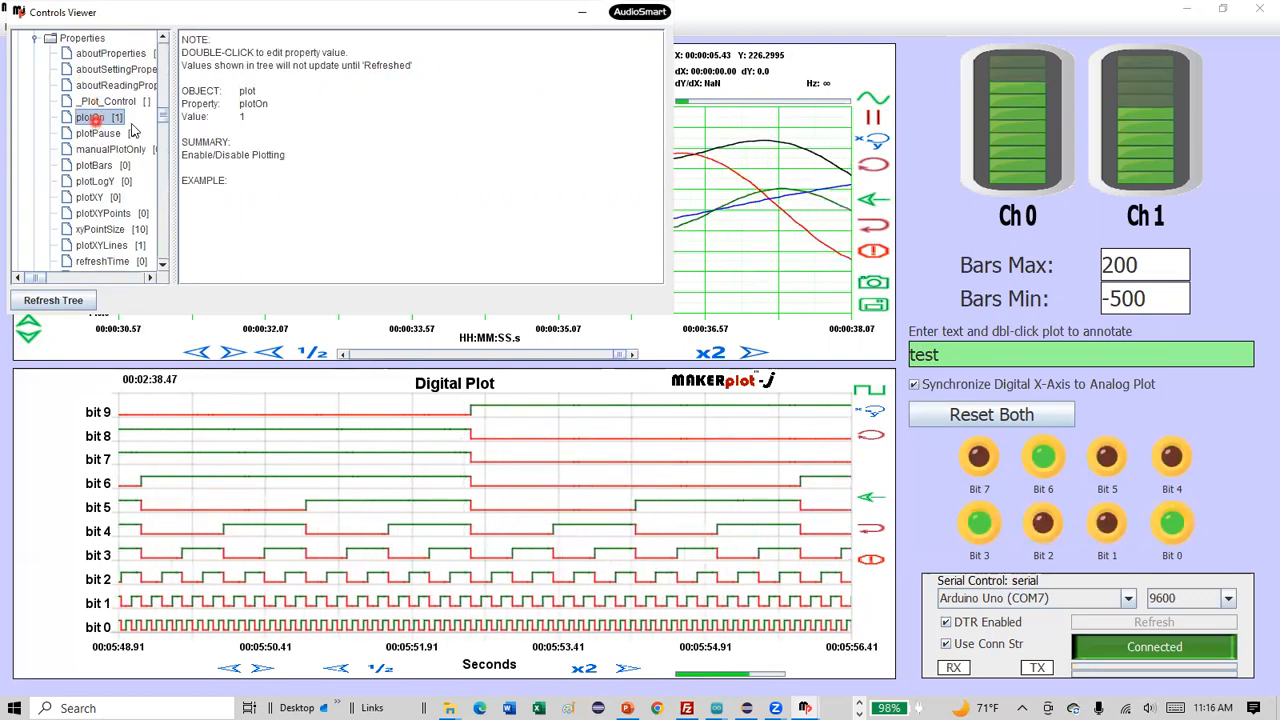
click(382, 180)
double_click(382, 180)
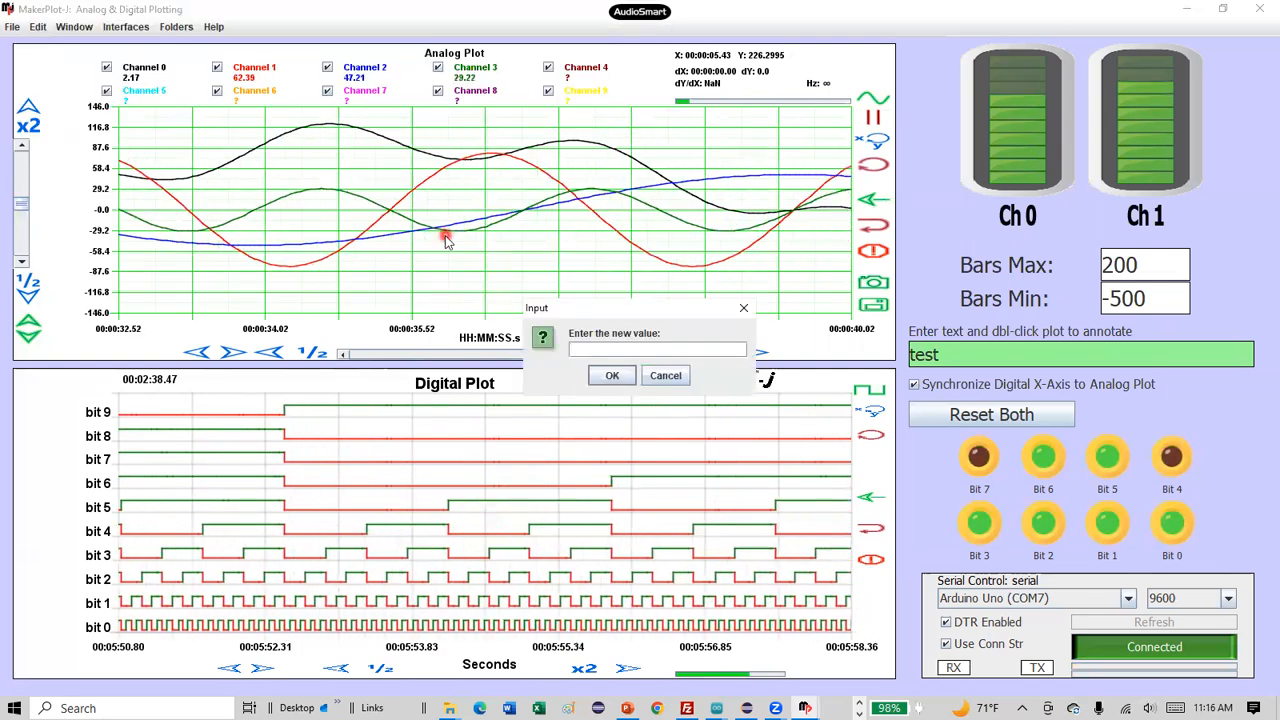
text(0)
key(Return)
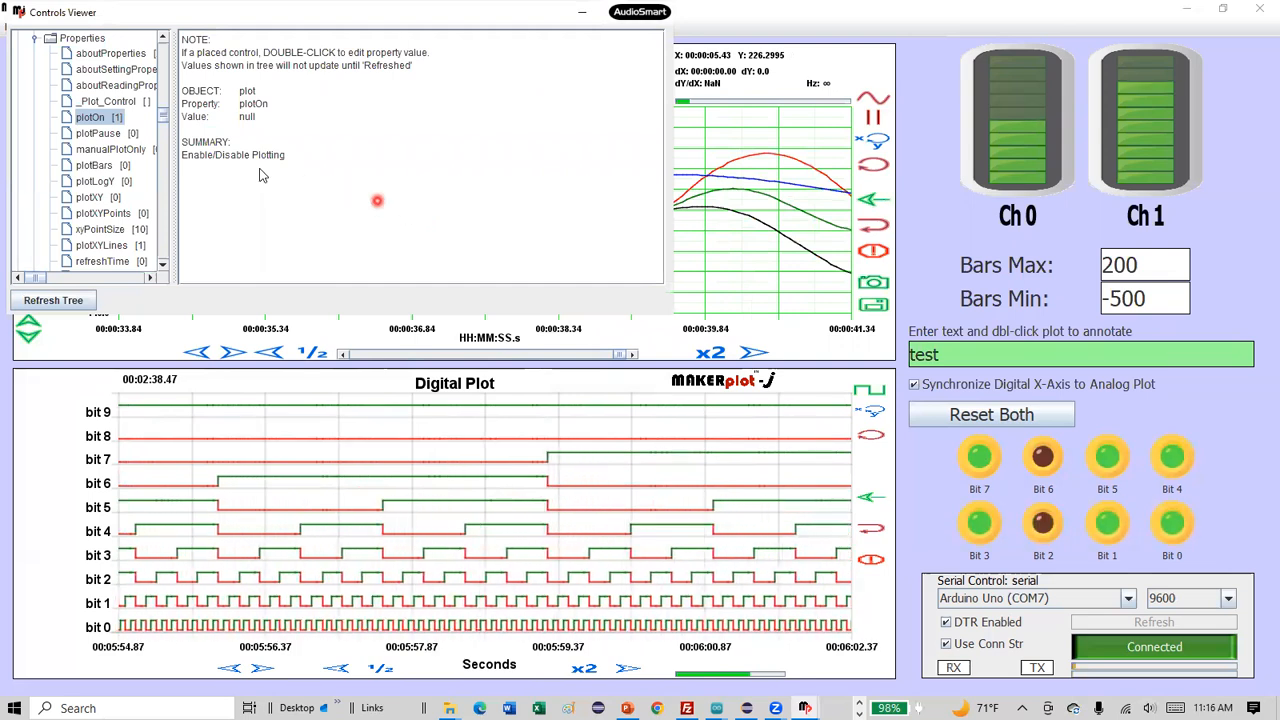
Step: Examine the plot control's Values and Event Triggers in the Controls Viewer
drag(166, 117, 168, 227)
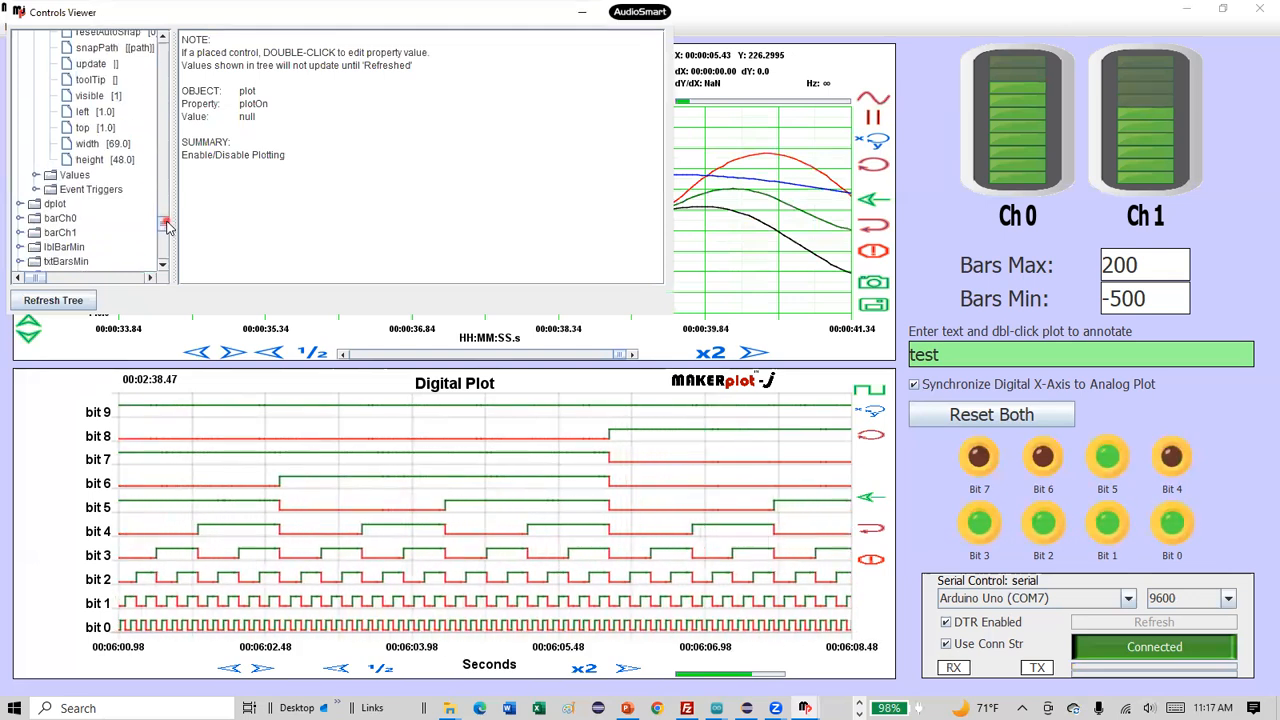
click(31, 176)
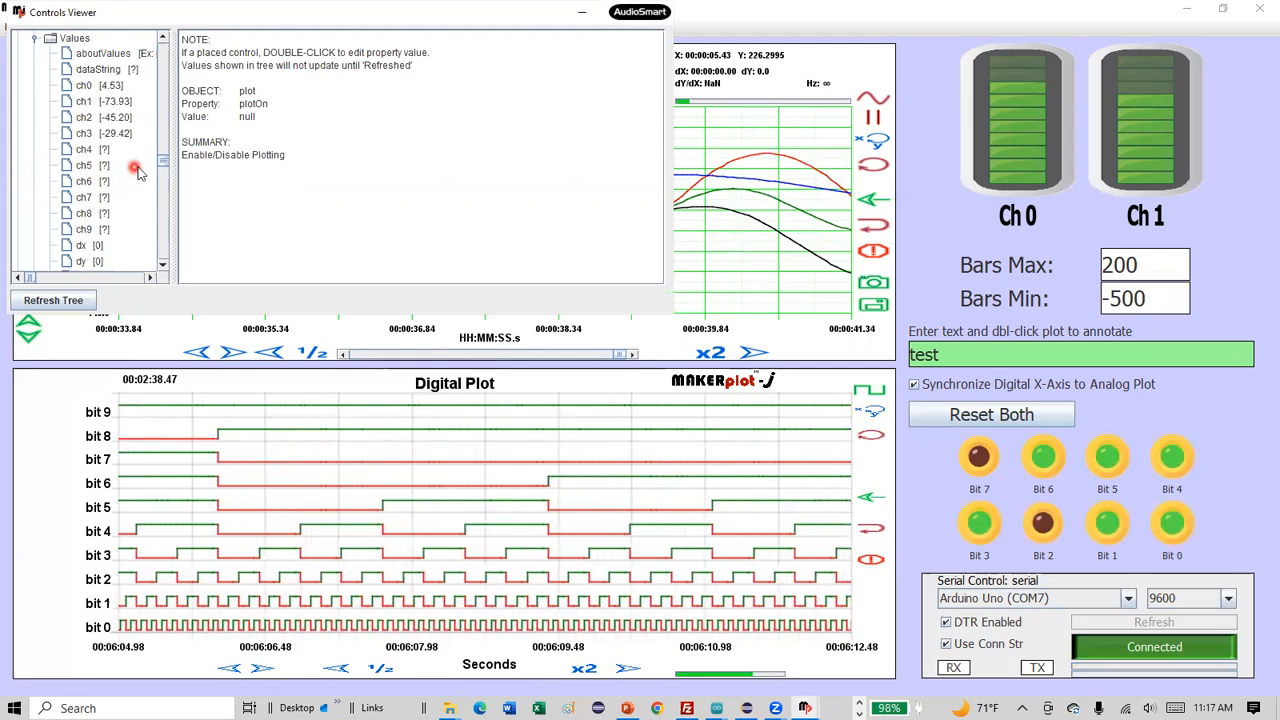
drag(161, 163, 163, 241)
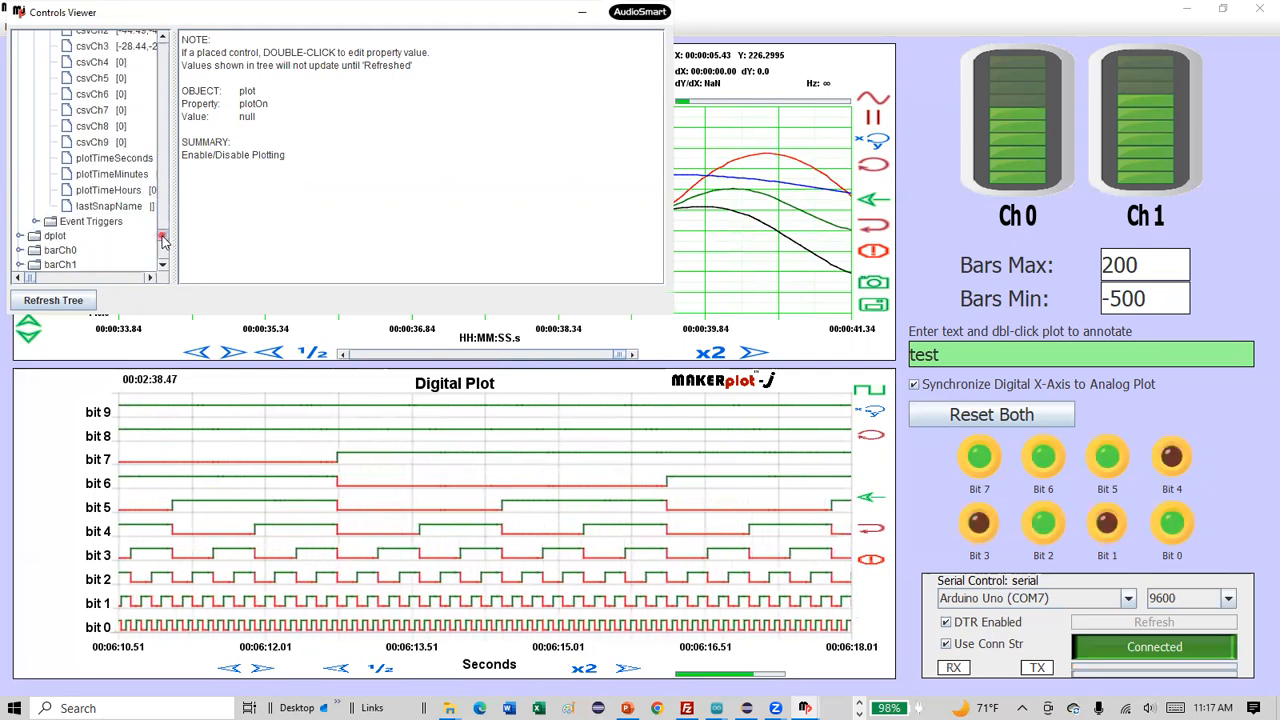
click(34, 222)
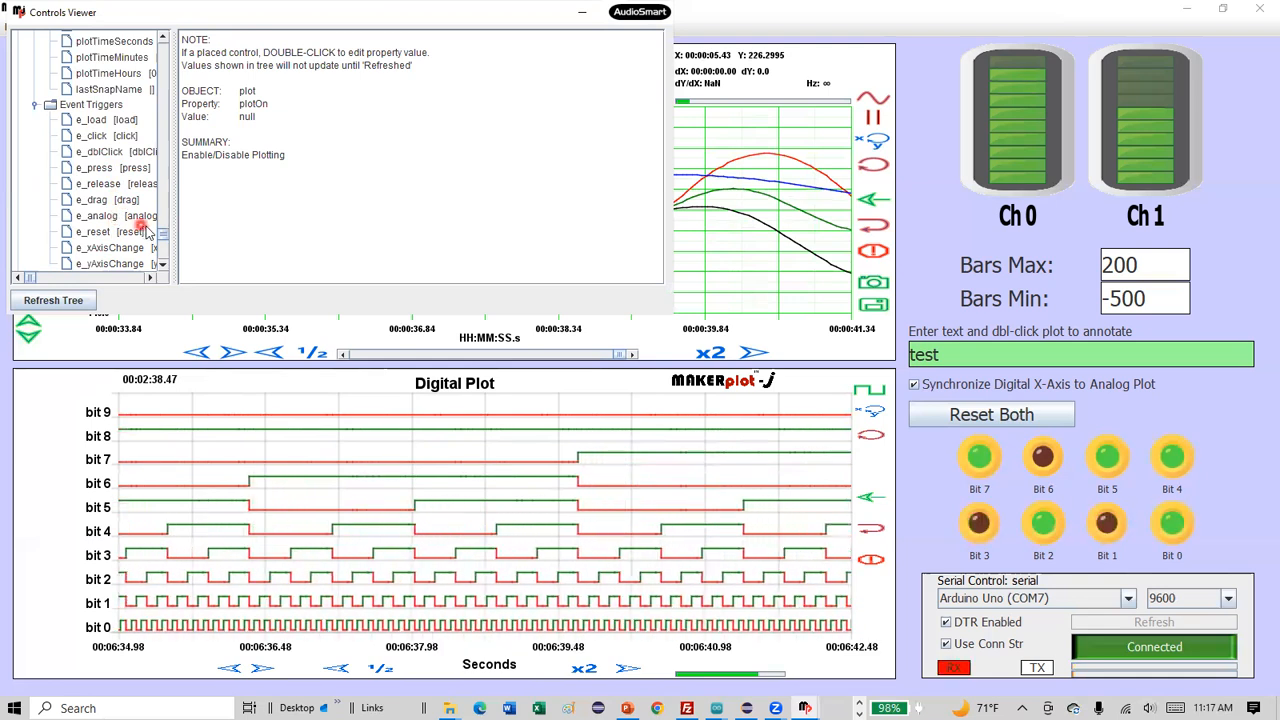
Step: Close the Controls Viewer, and view the MakerPlot-J Messages window before closing it
drag(162, 234, 354, 86)
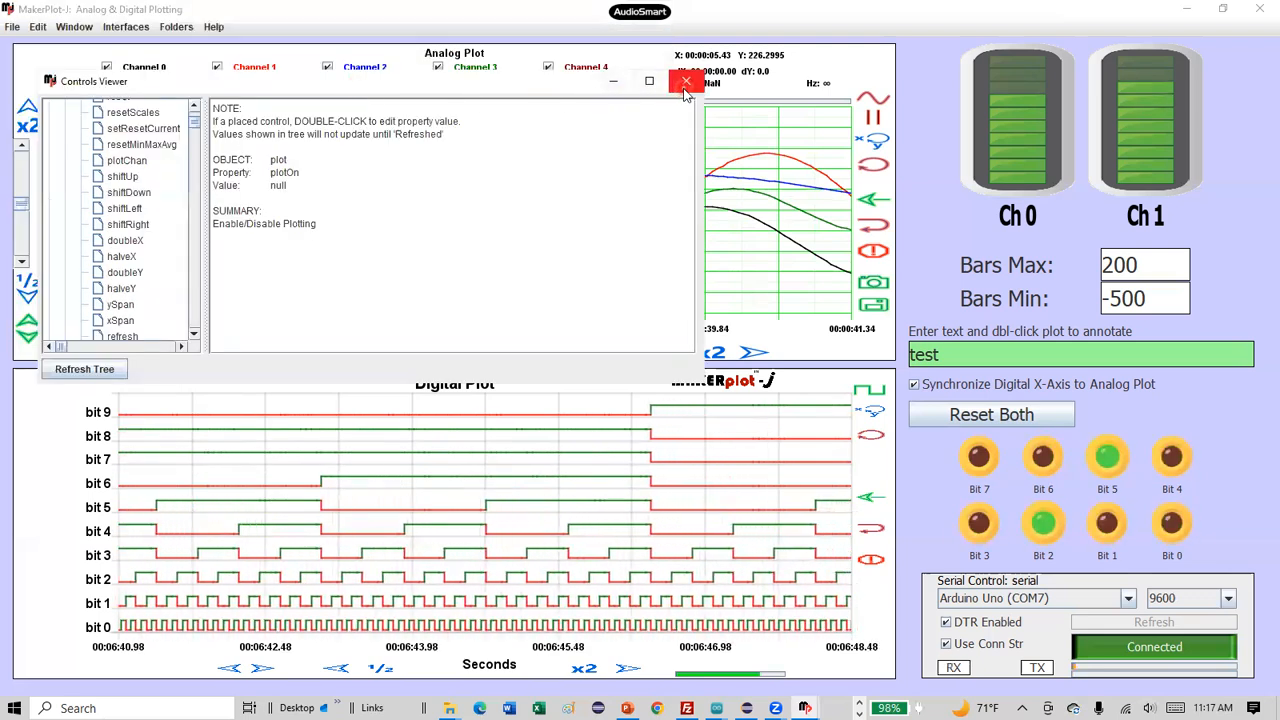
click(685, 86)
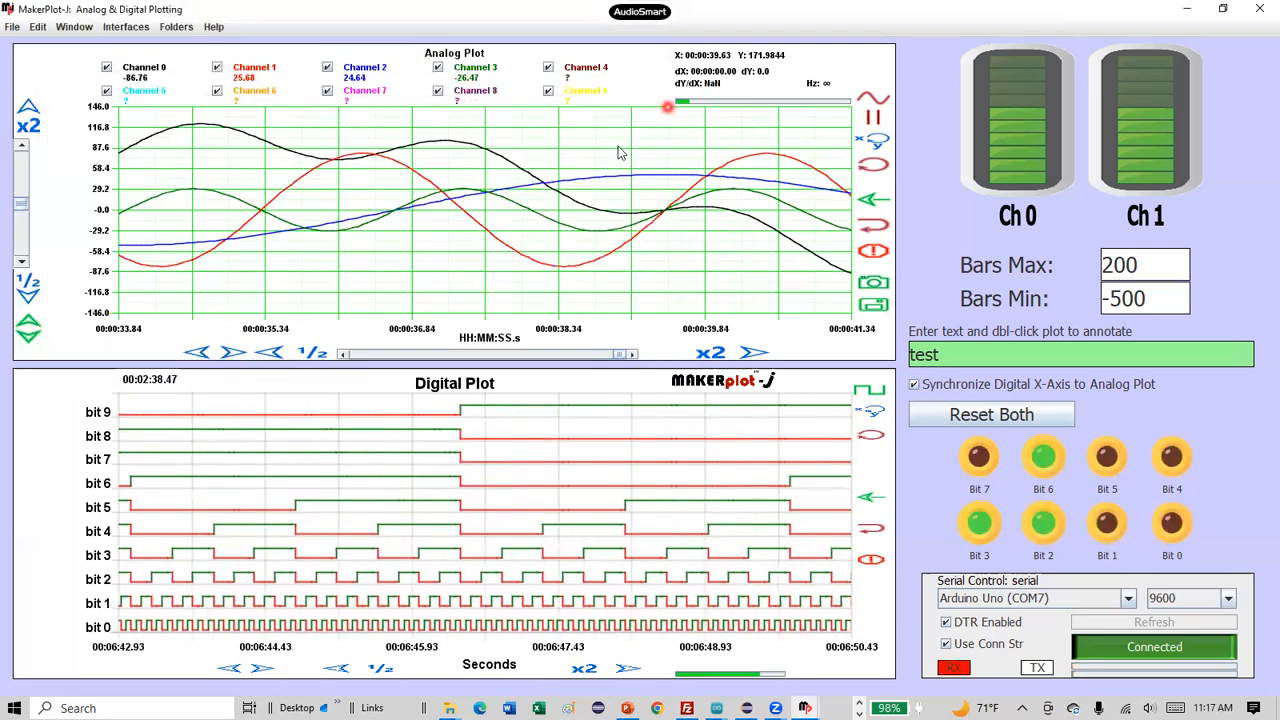
click(122, 26)
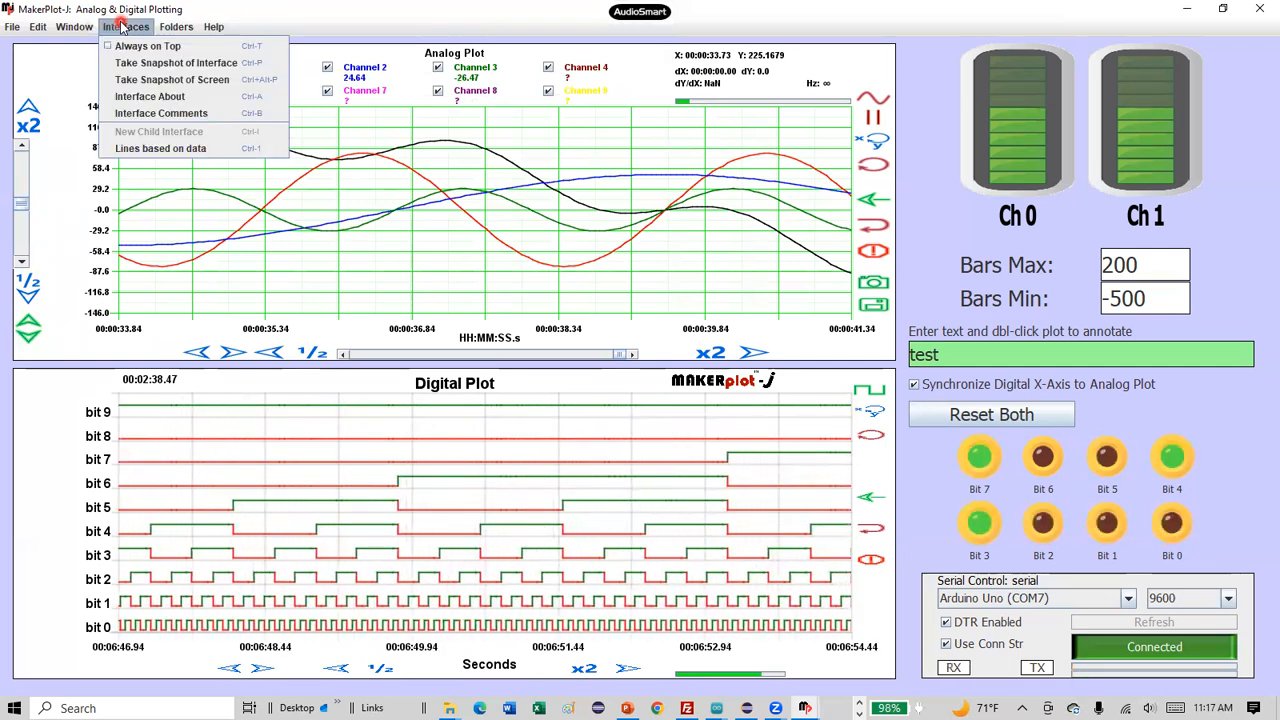
mouse_move(88, 27)
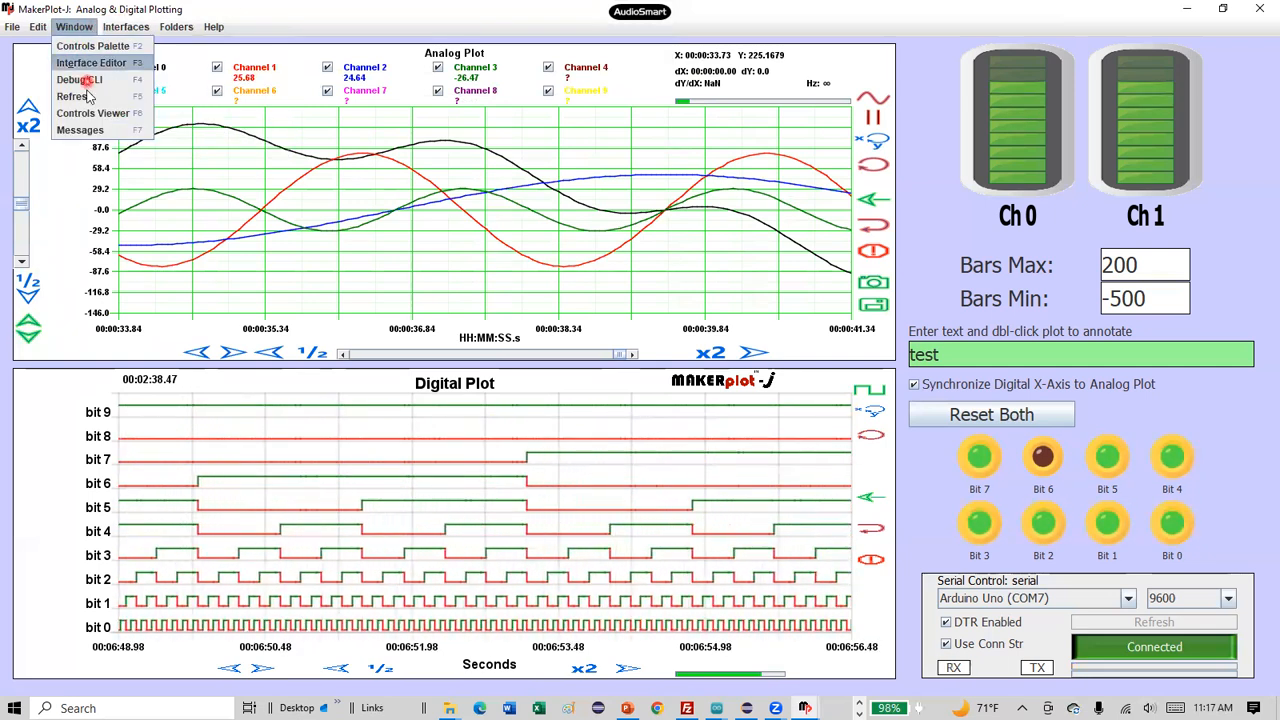
click(90, 130)
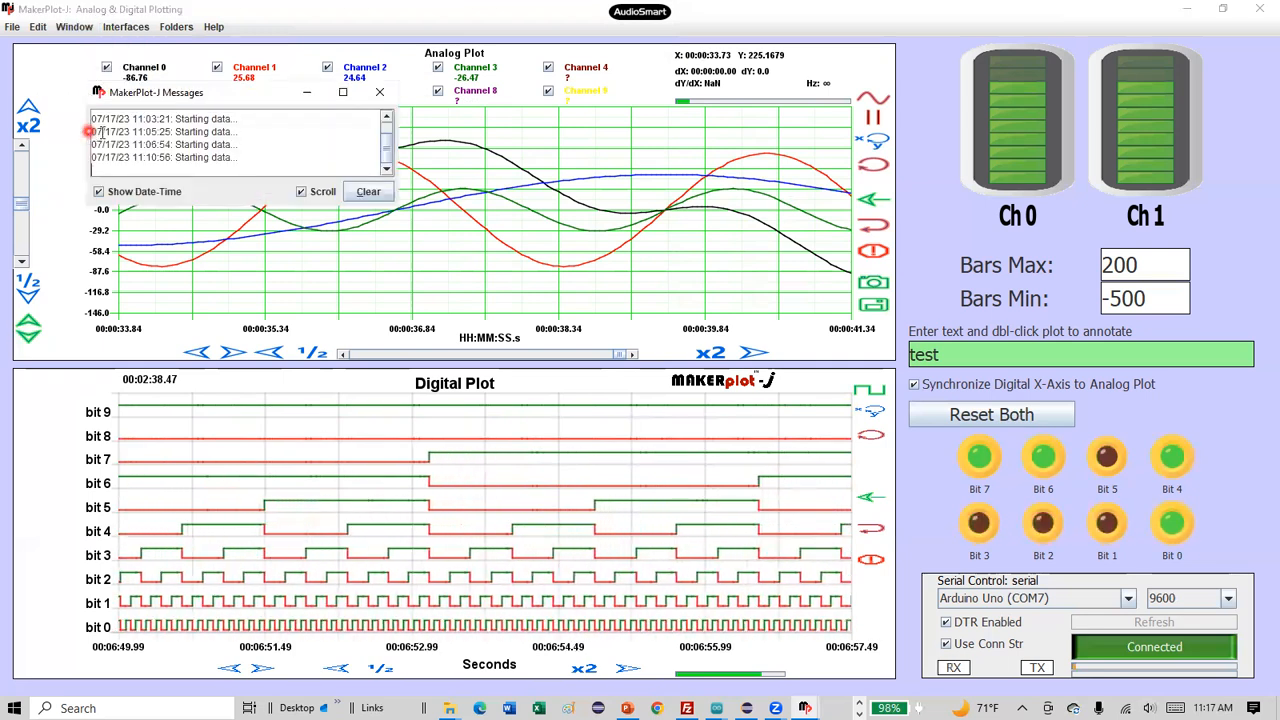
click(380, 92)
Step: Open the child interface "Lines based on data" to view its line drawing, and close it
click(128, 28)
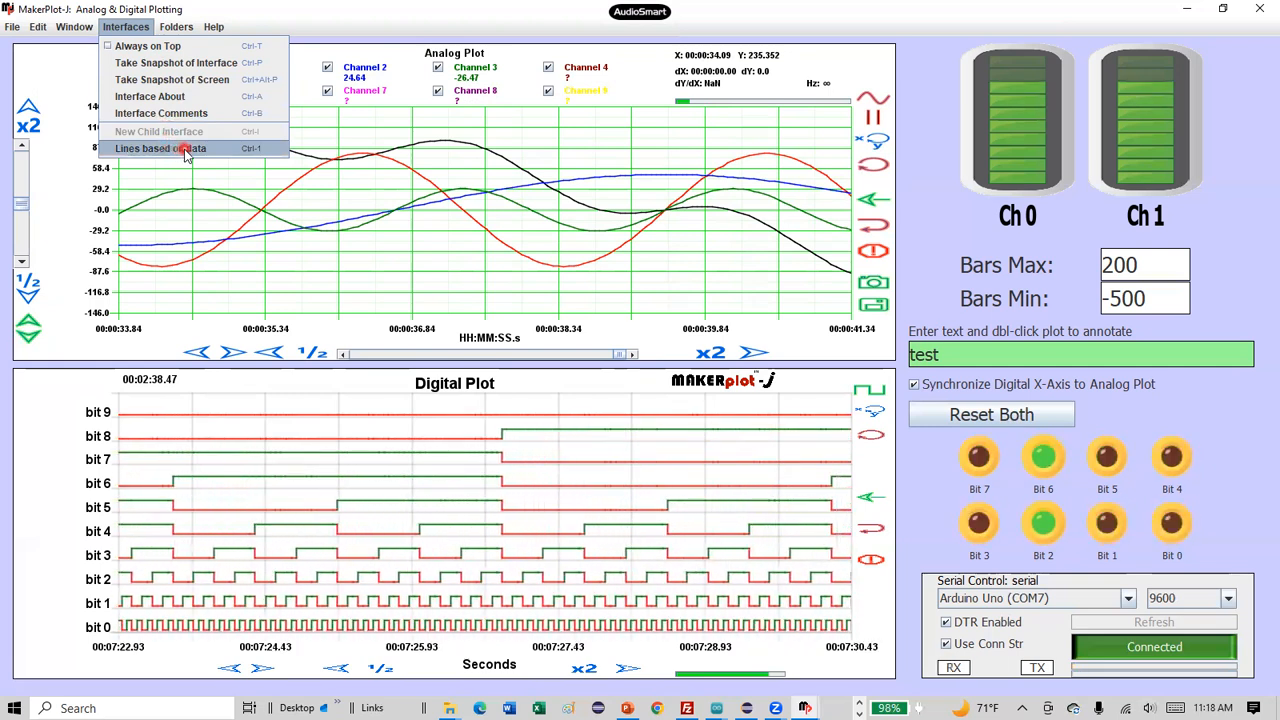
click(185, 150)
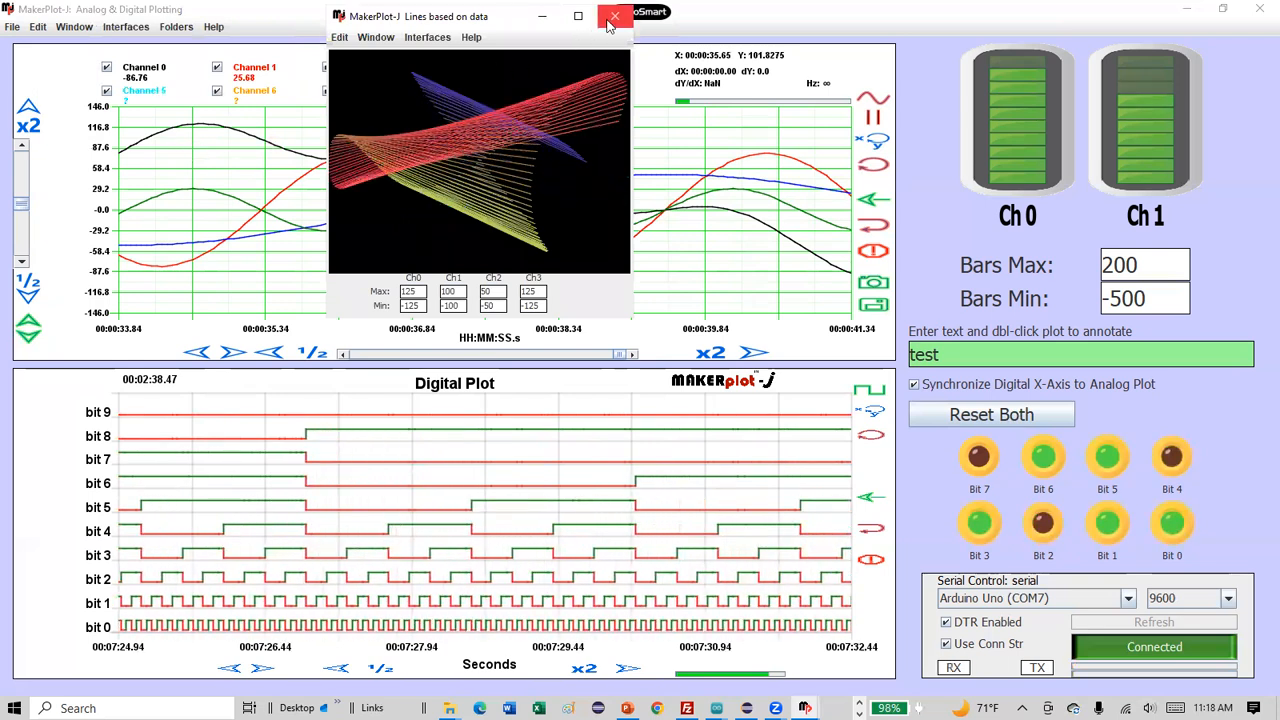
click(145, 50)
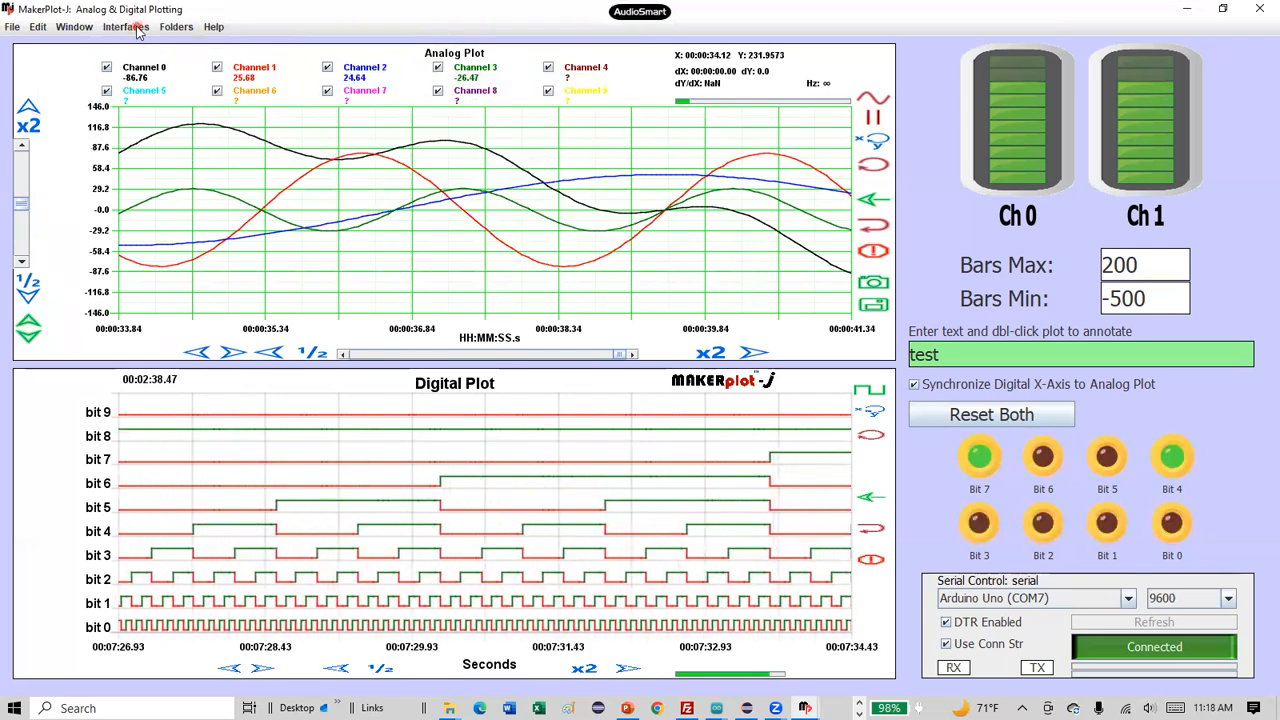
Step: Open the MakerPlot-J logs folder to view its files, and close the folder window
click(126, 27)
mouse_move(168, 30)
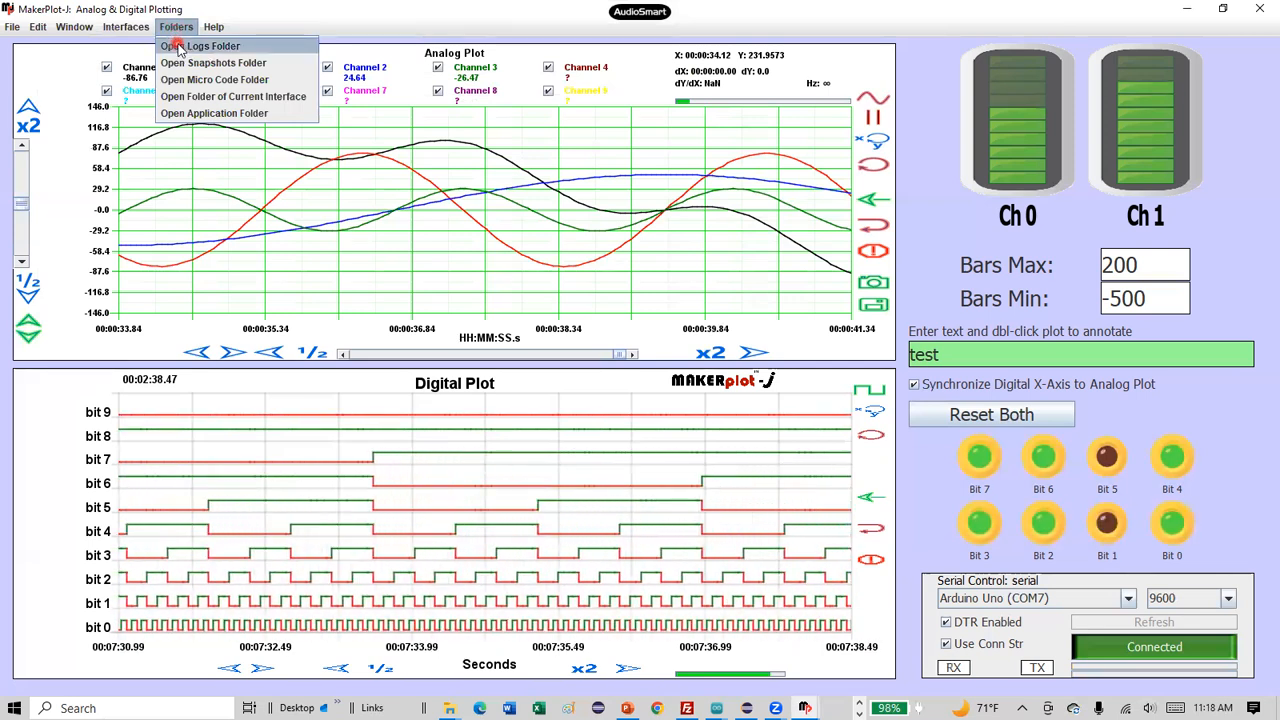
click(178, 47)
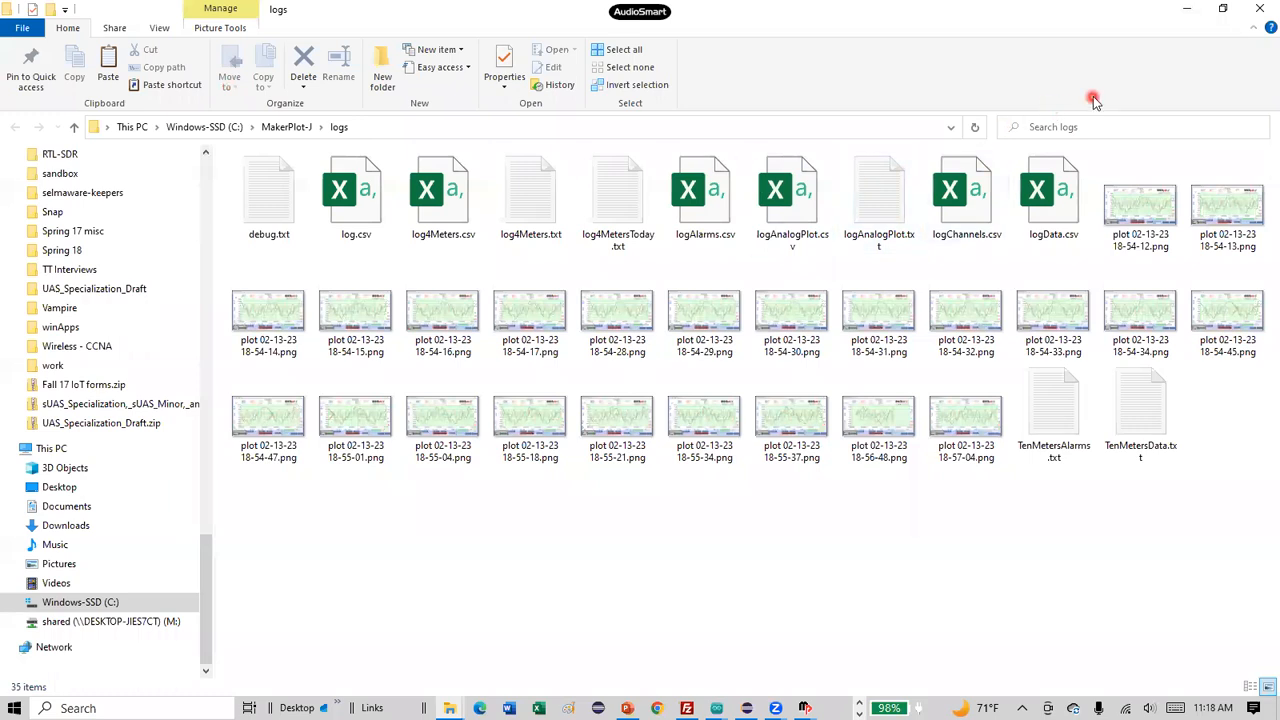
click(1258, 15)
Step: Open the micro code folder to view its contents, and close the folder window
click(176, 28)
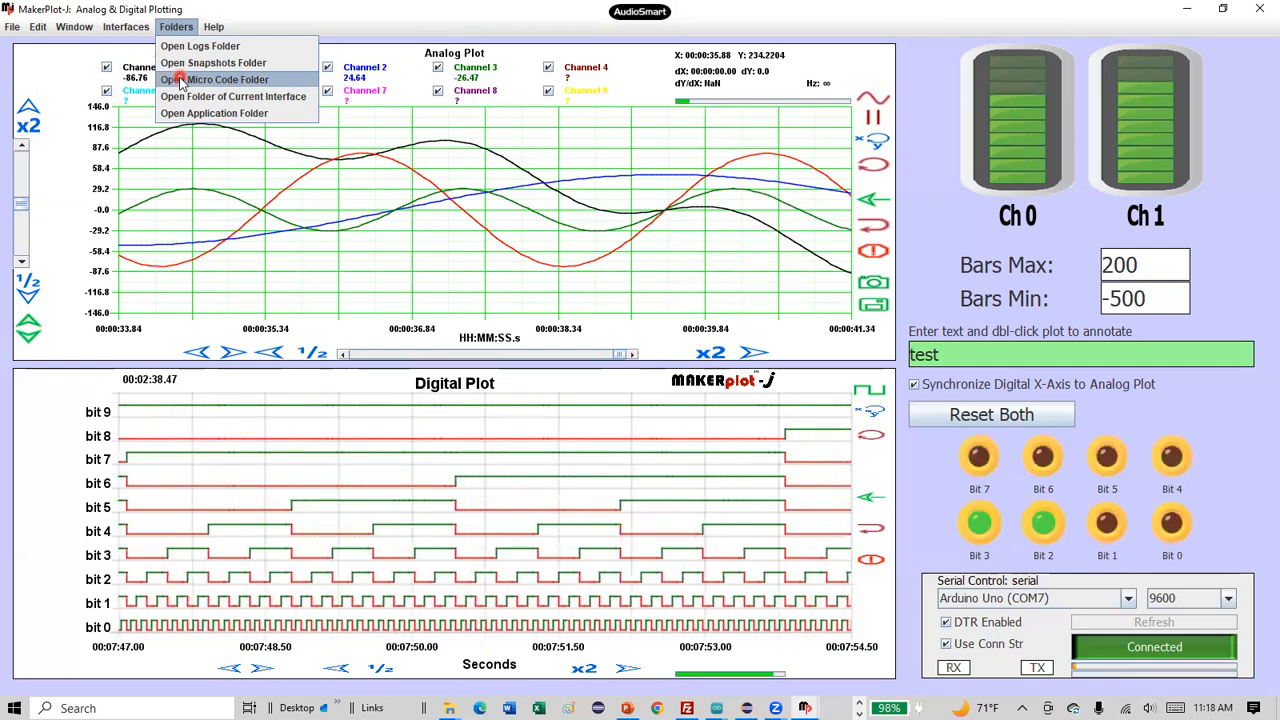
click(181, 83)
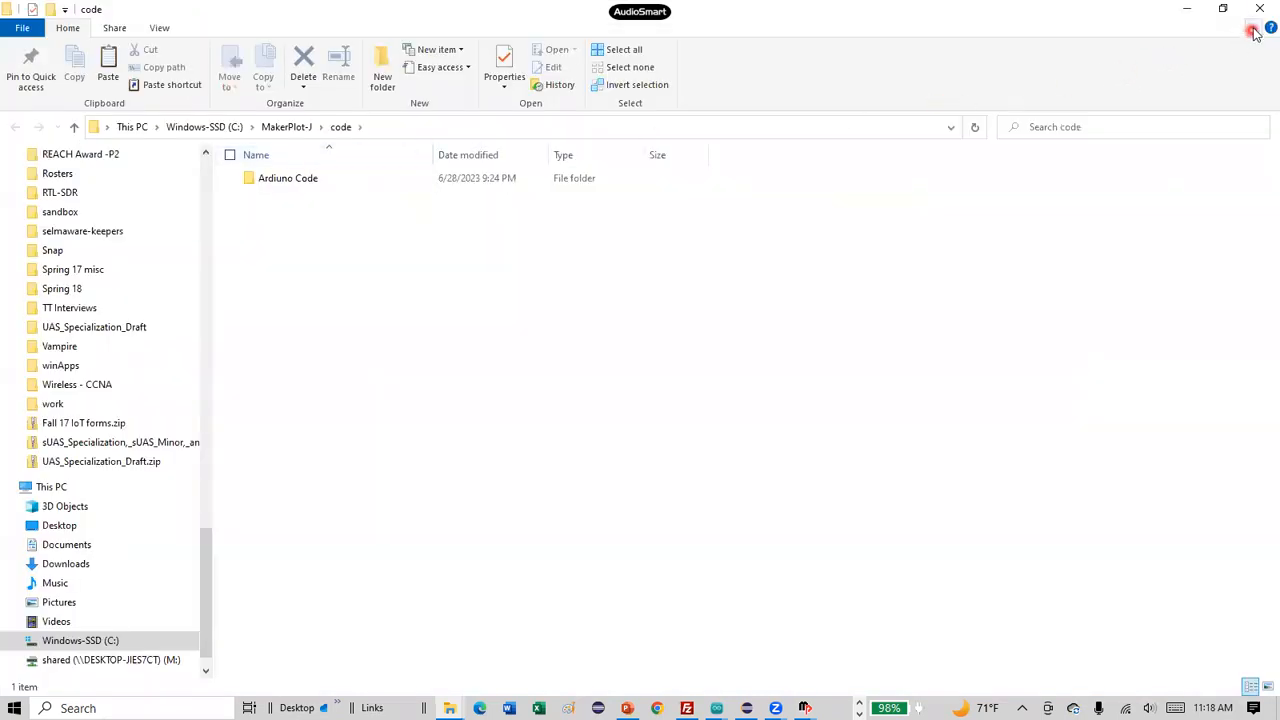
click(1257, 12)
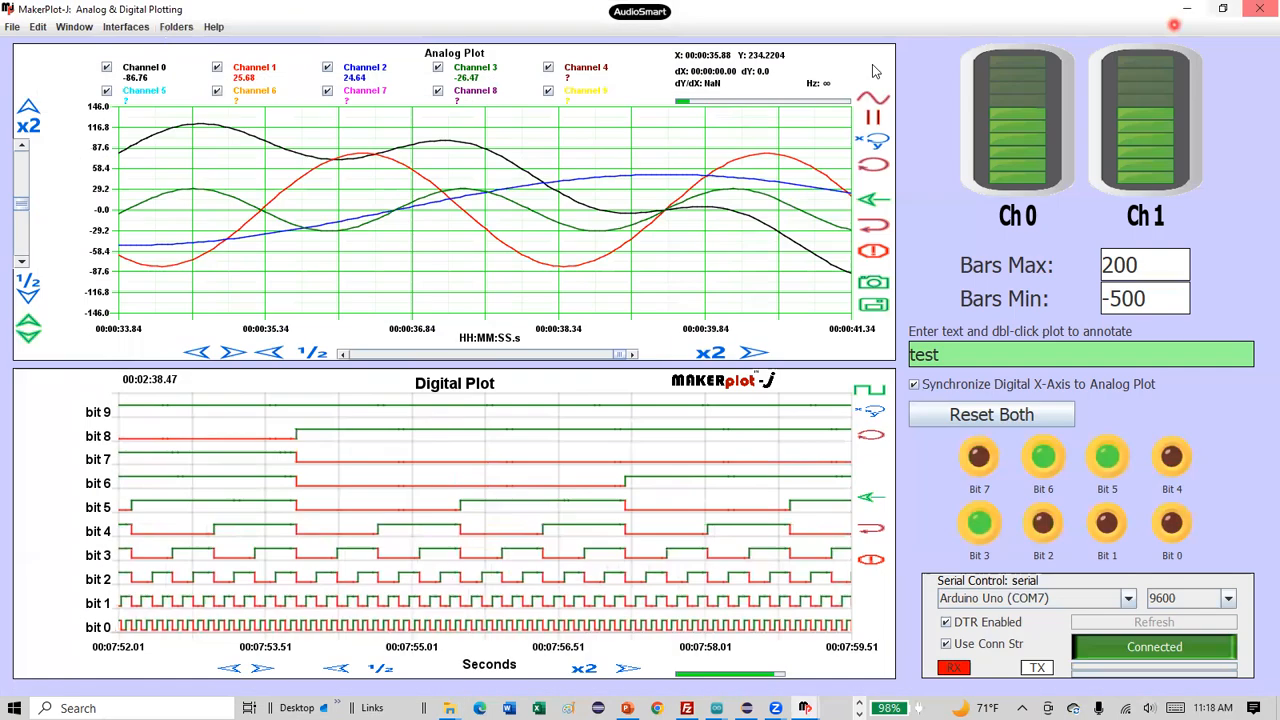
Step: Open the current interface's folder, go up to the parent interfaces folder, and close the folder window
click(178, 28)
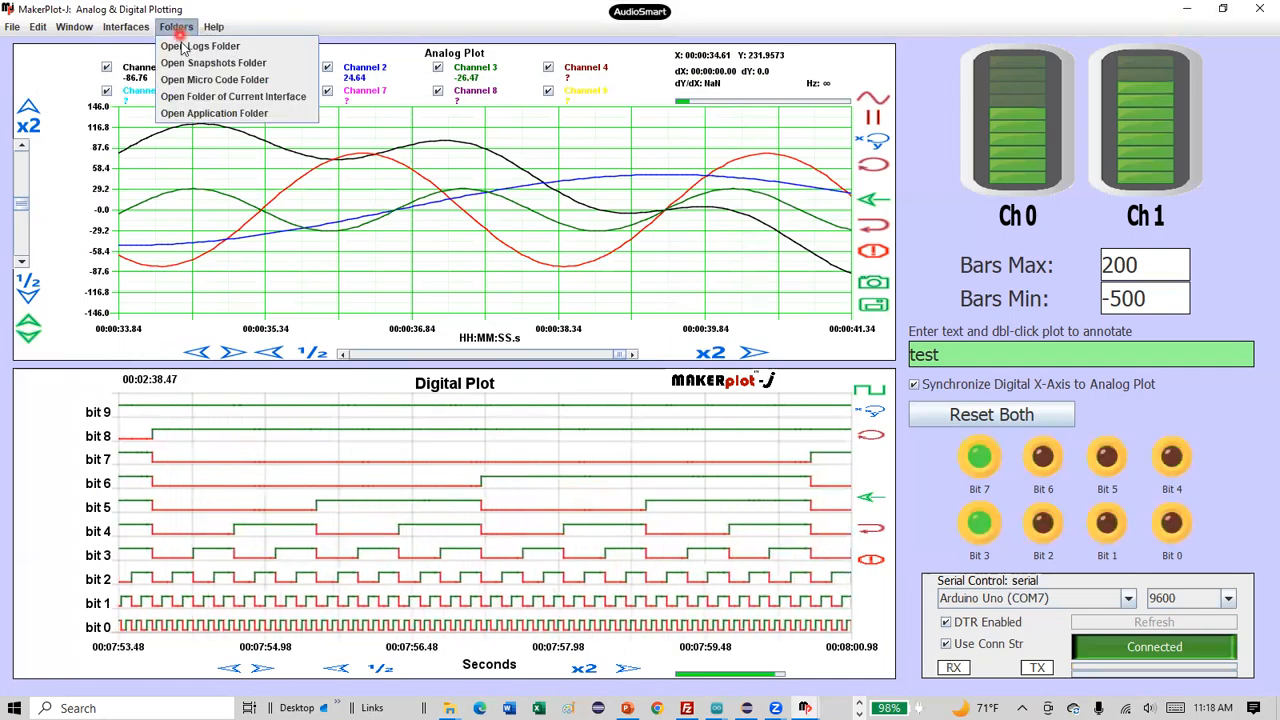
click(188, 97)
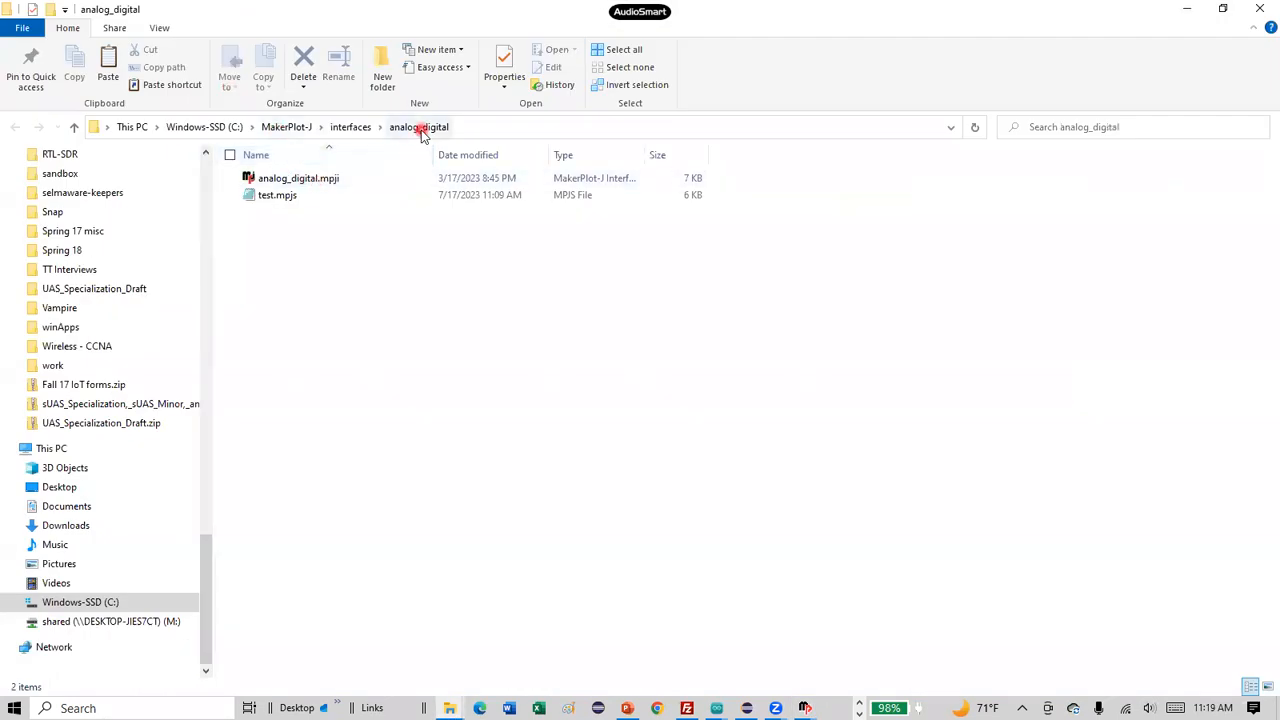
click(361, 136)
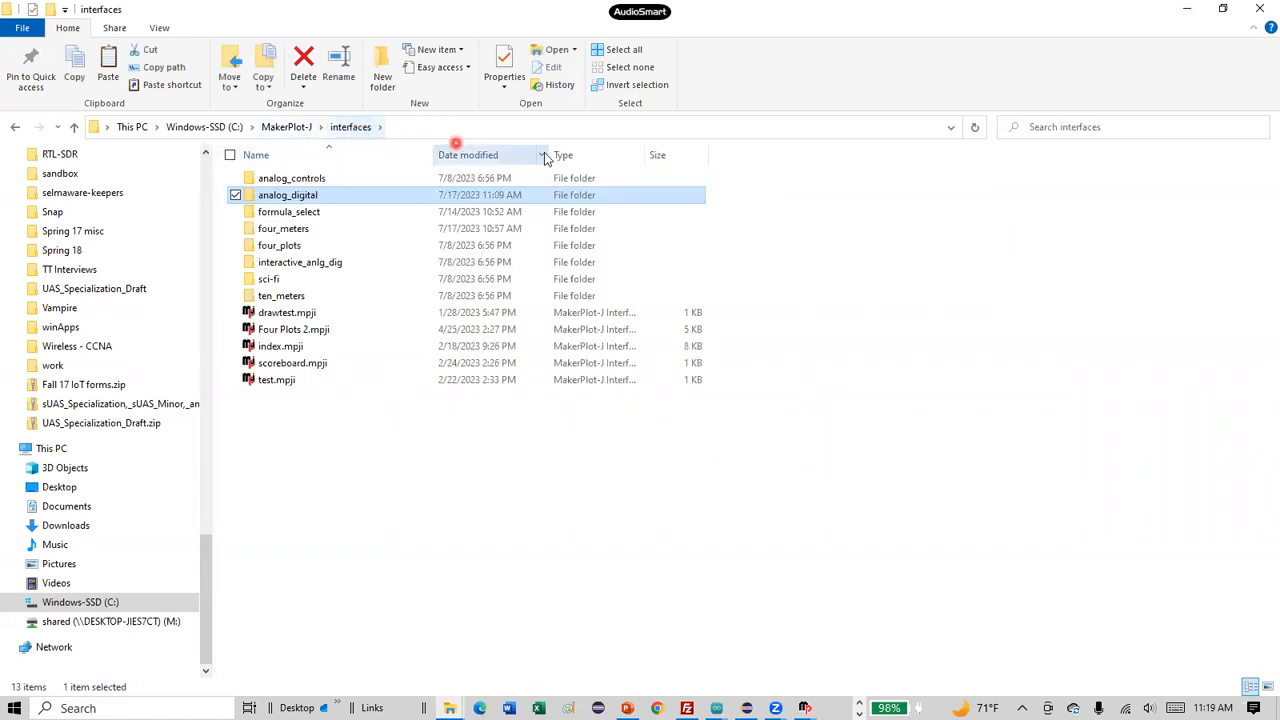
click(1258, 14)
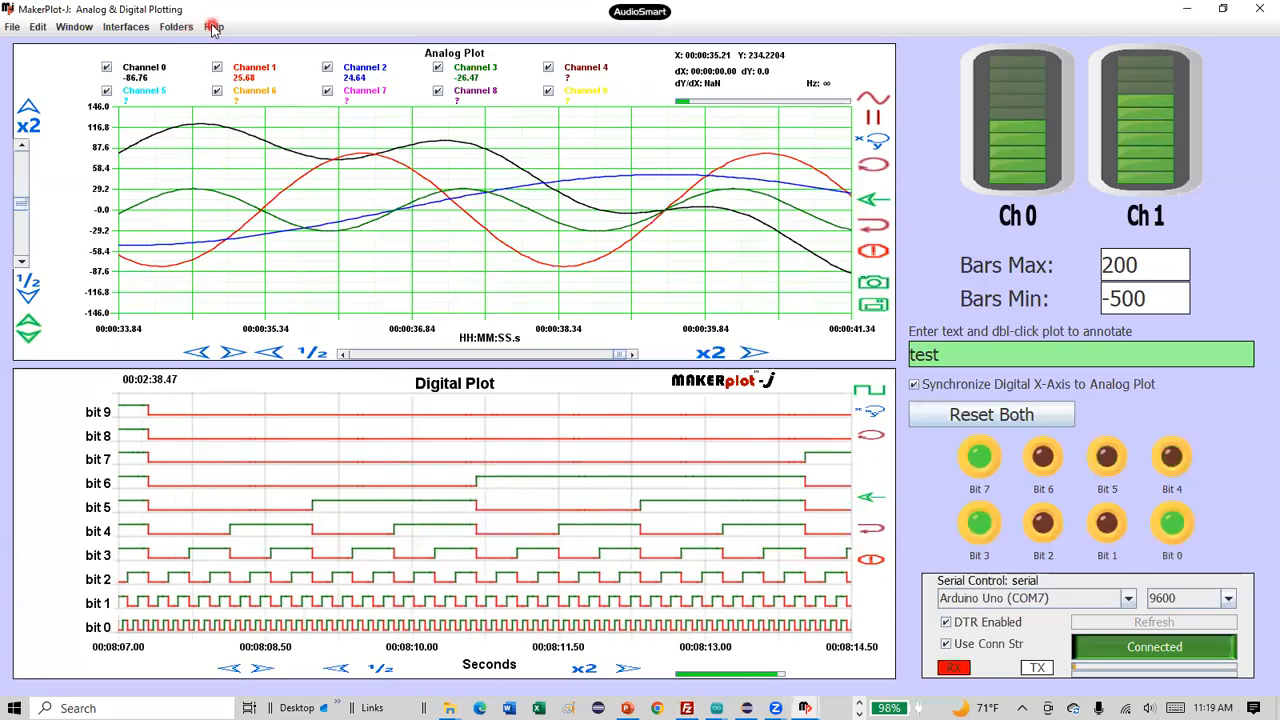
Step: Open the MakerPlot-J Reference and view the Quick Start topics Interface Selection, Serial Data and Test Code
click(213, 27)
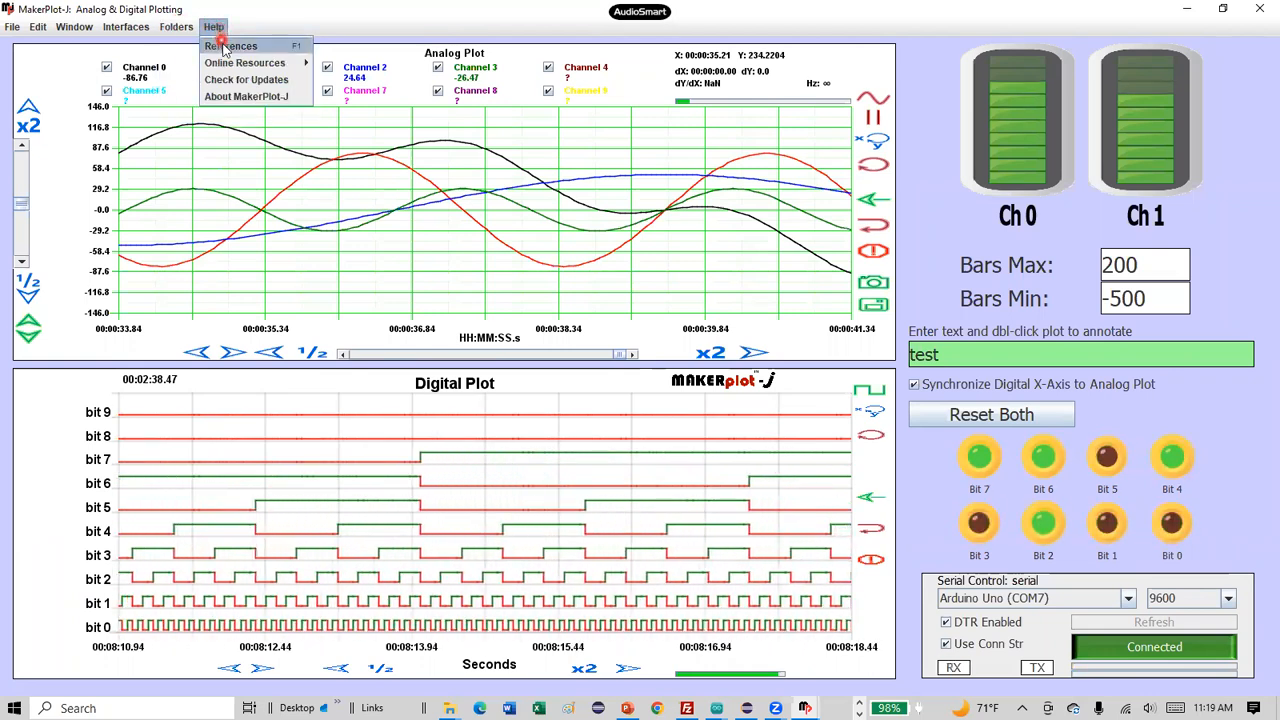
click(224, 48)
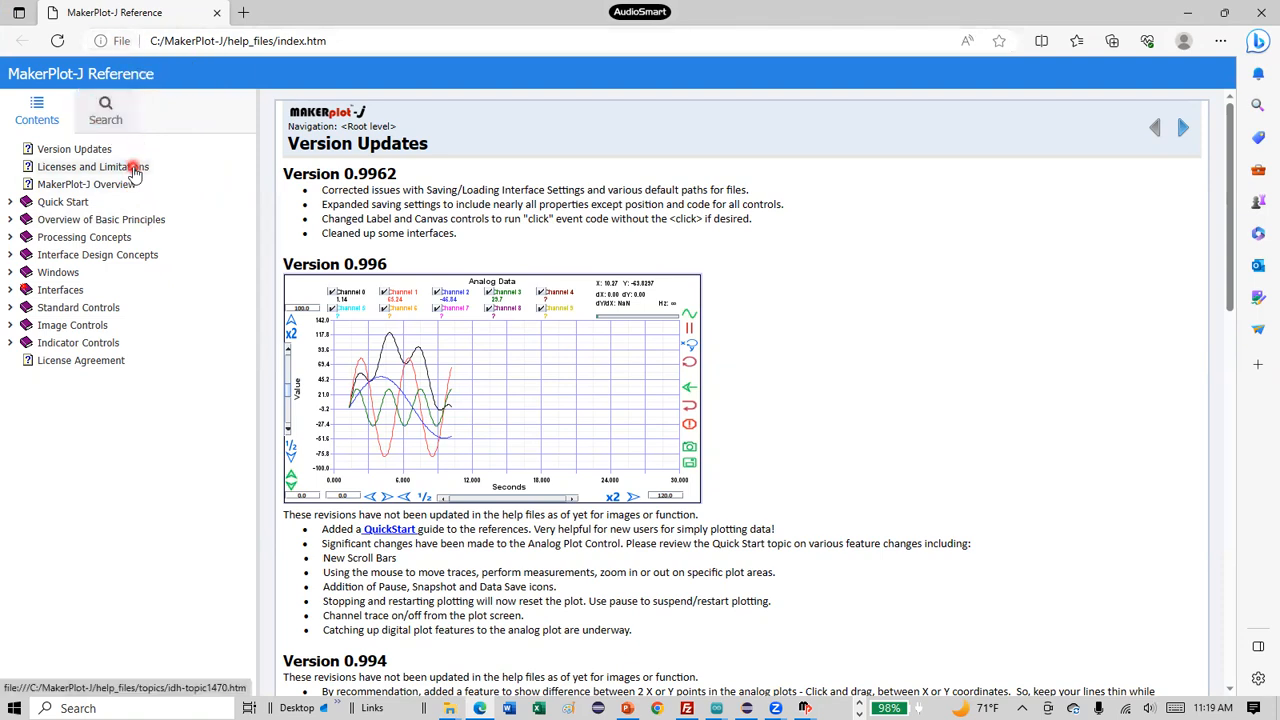
click(11, 202)
click(78, 222)
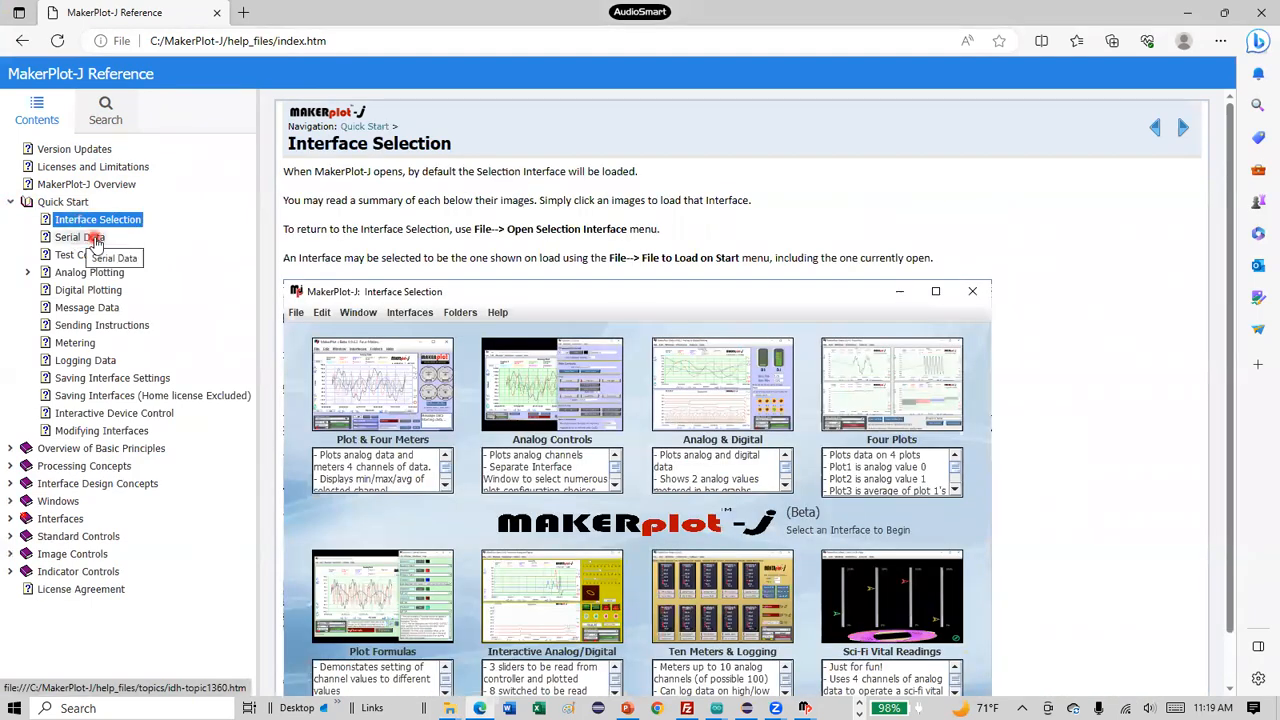
click(92, 239)
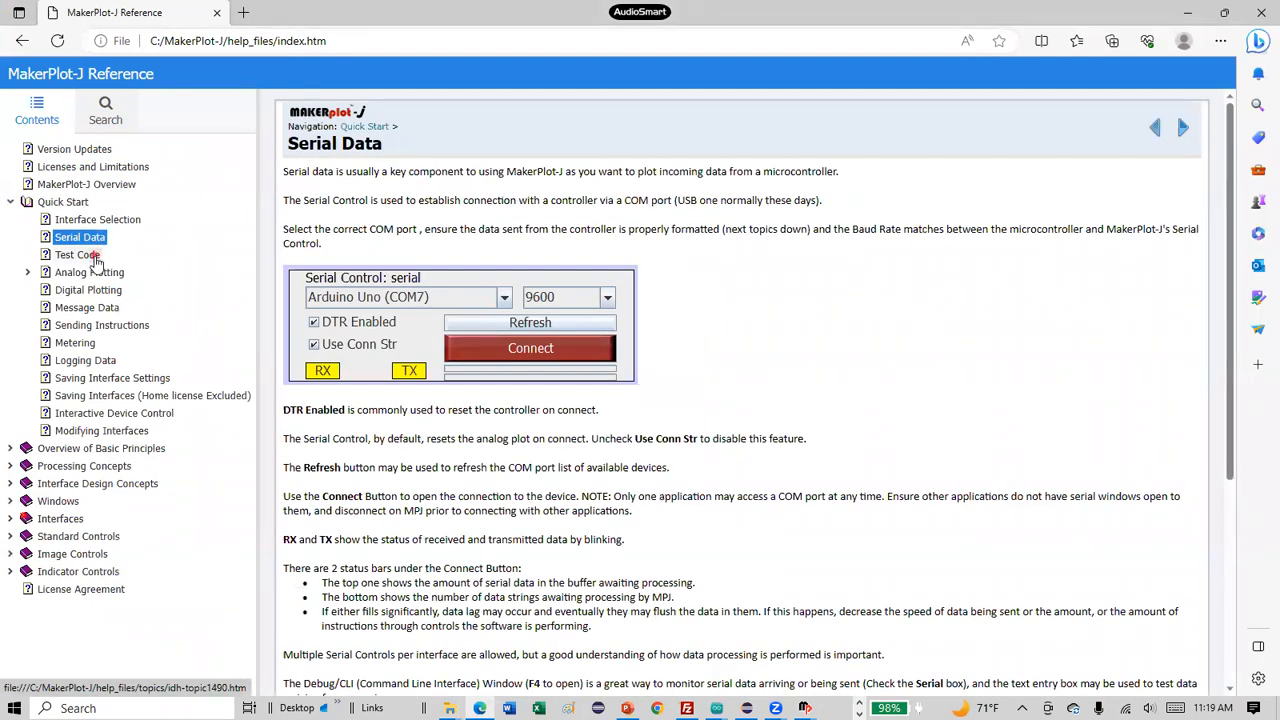
click(94, 258)
Step: View the Analog Plotting, Digital Plotting, Message Data and Sending Instructions topics, and close the reference
click(90, 273)
click(27, 272)
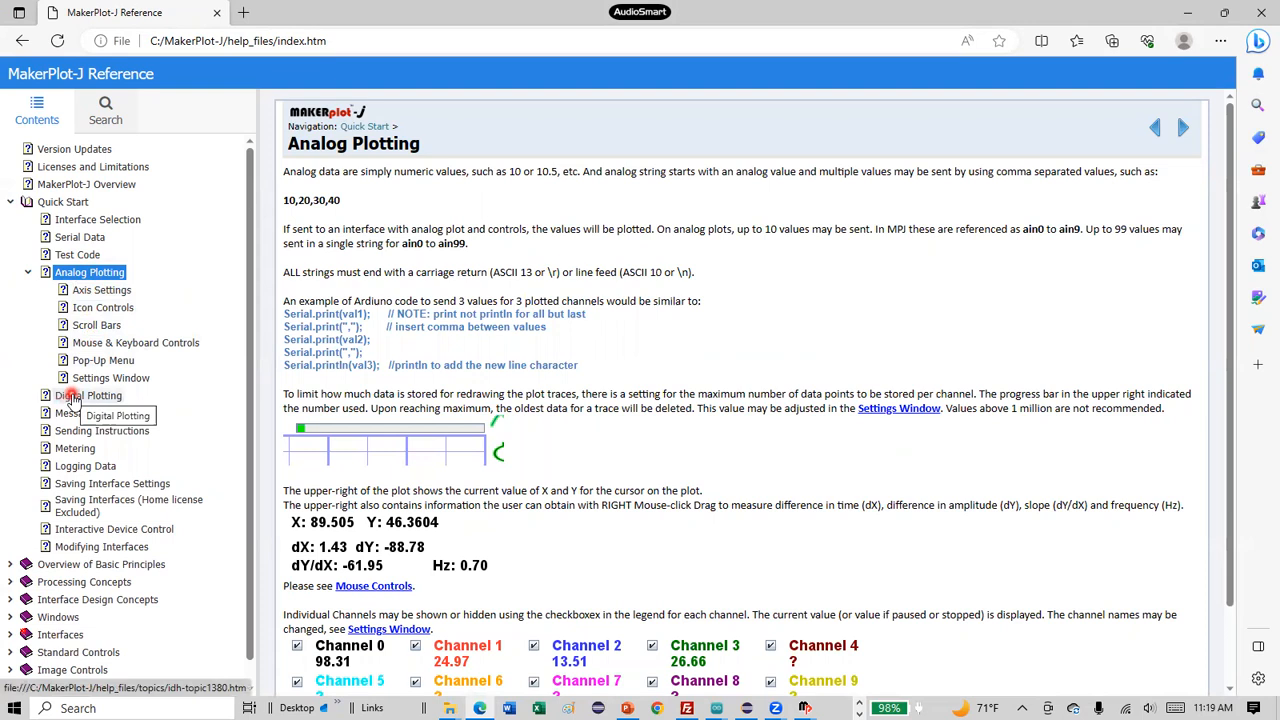
click(73, 398)
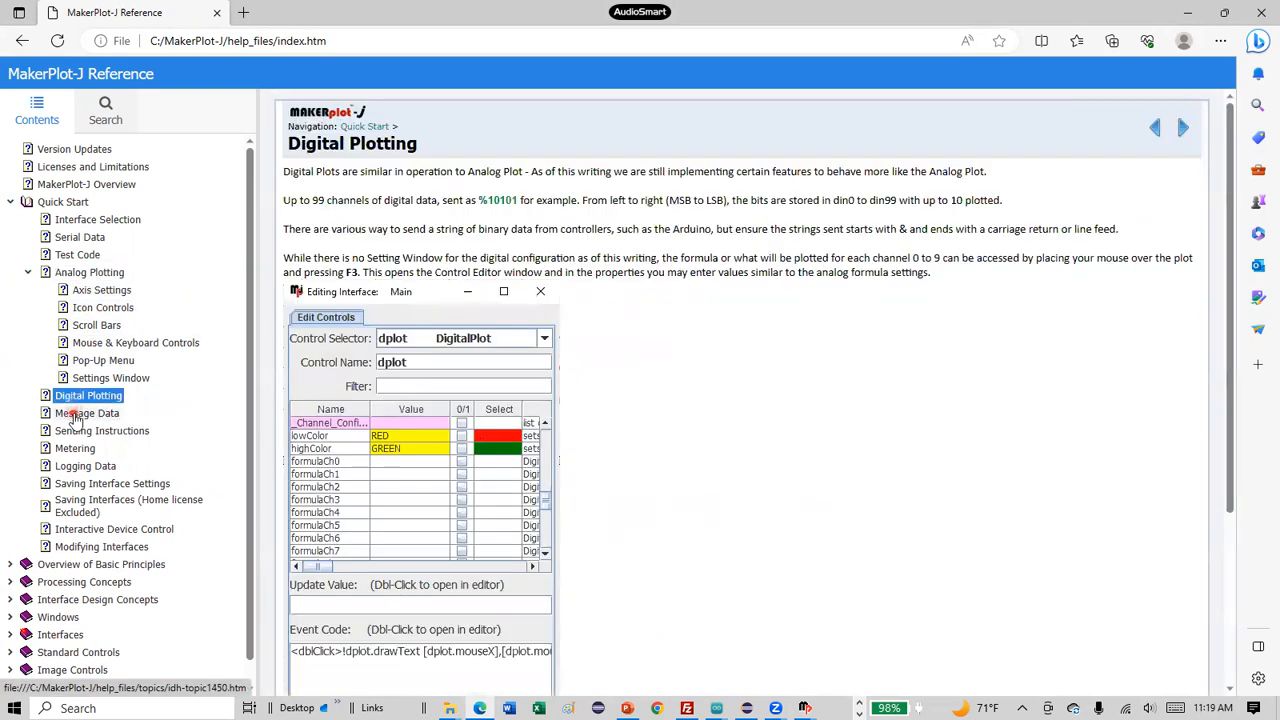
click(73, 417)
click(75, 432)
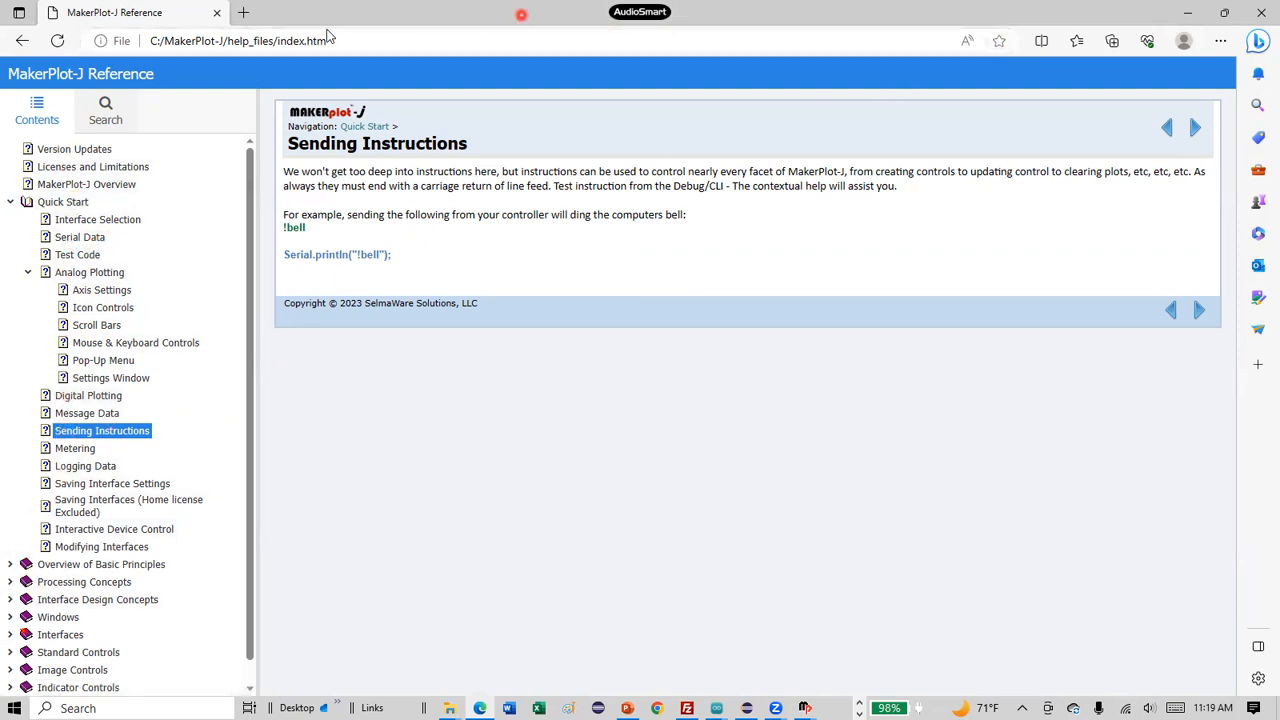
click(1260, 12)
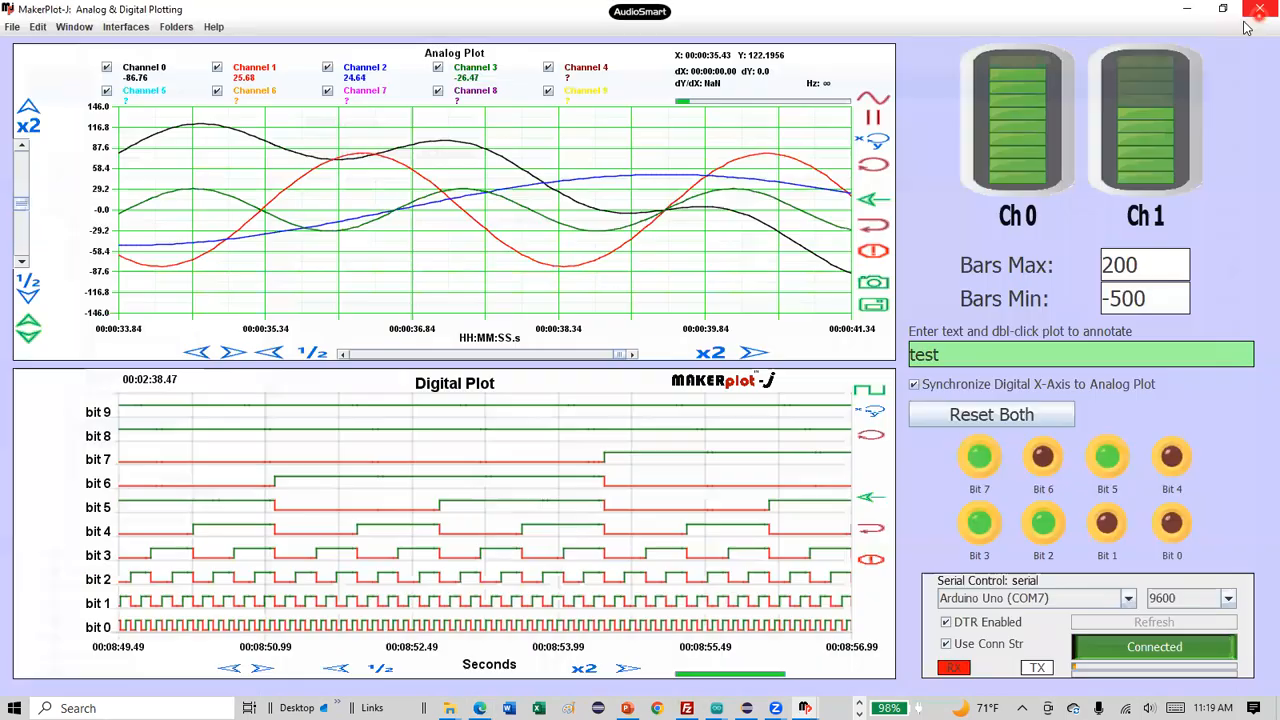
Step: View the About MakerPlot-J information for the version and registration details, and close it
click(213, 27)
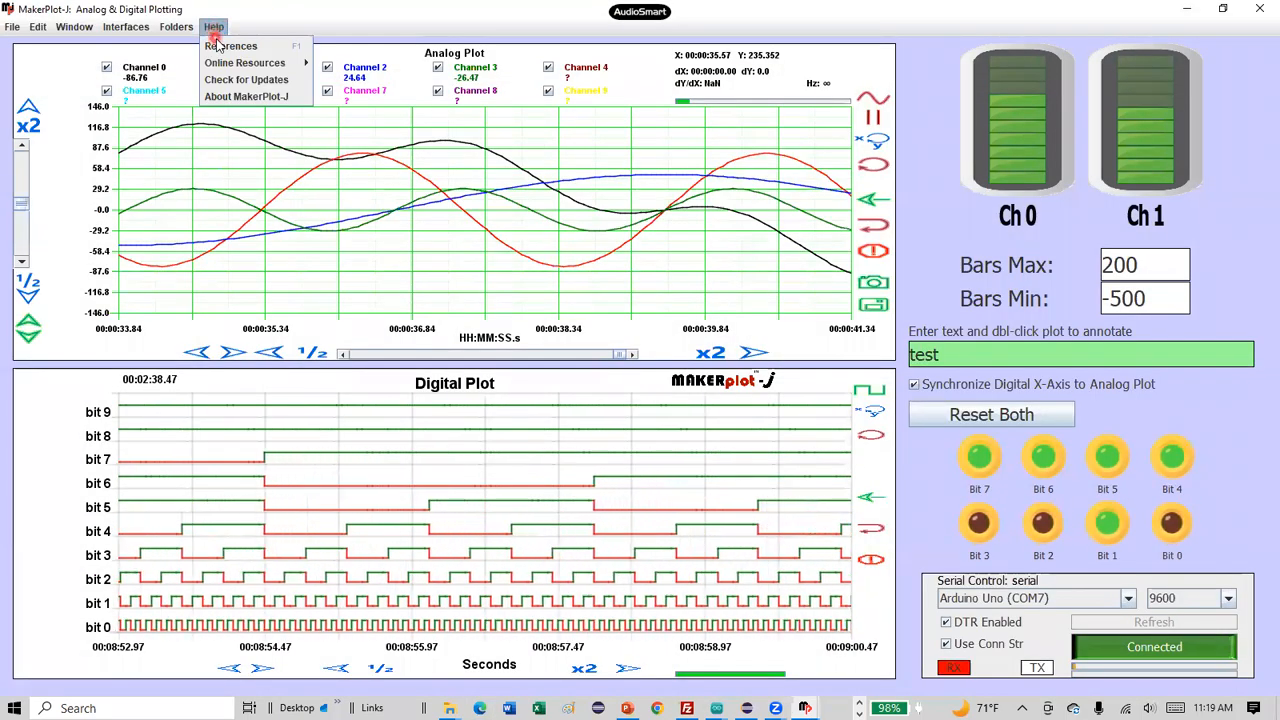
mouse_move(248, 63)
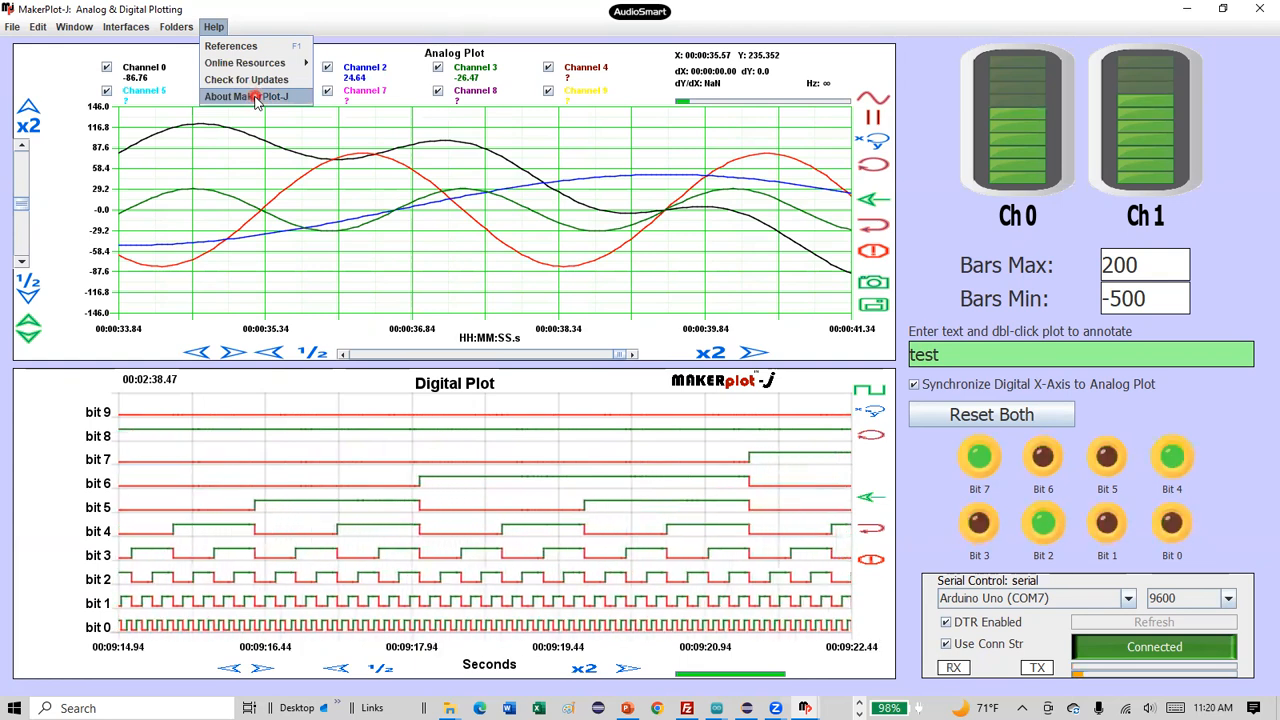
click(256, 98)
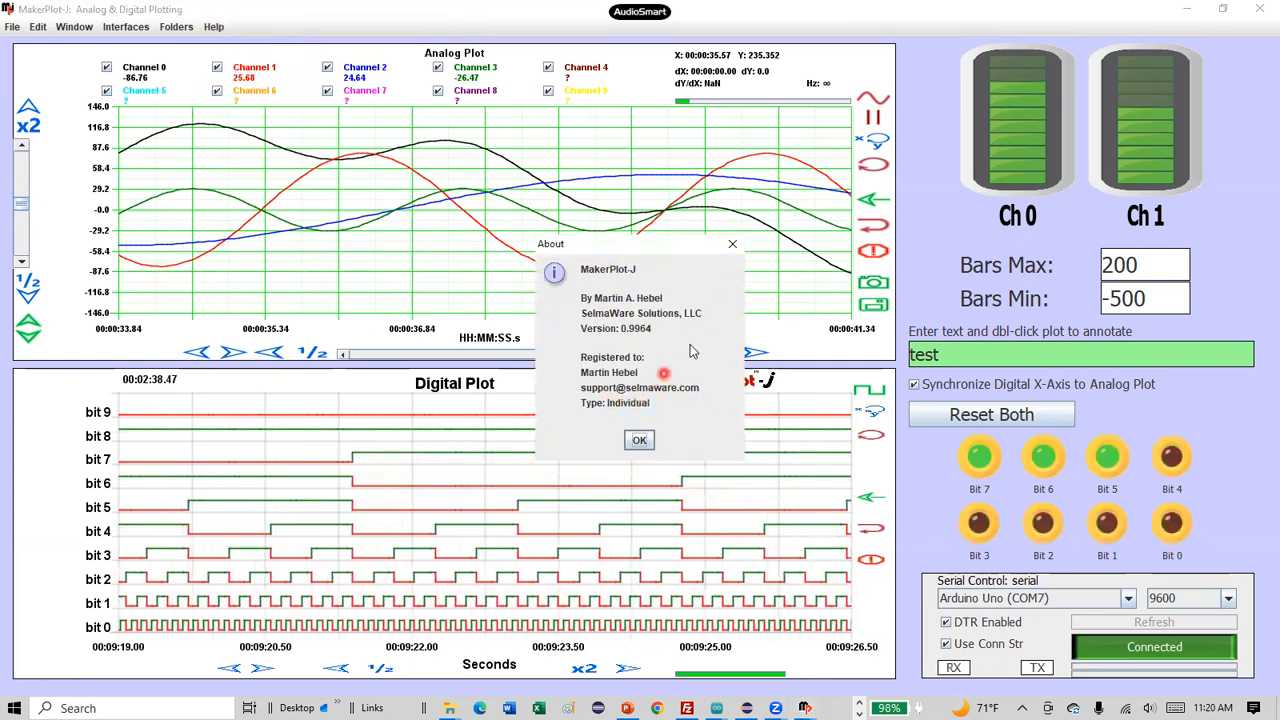
click(733, 246)
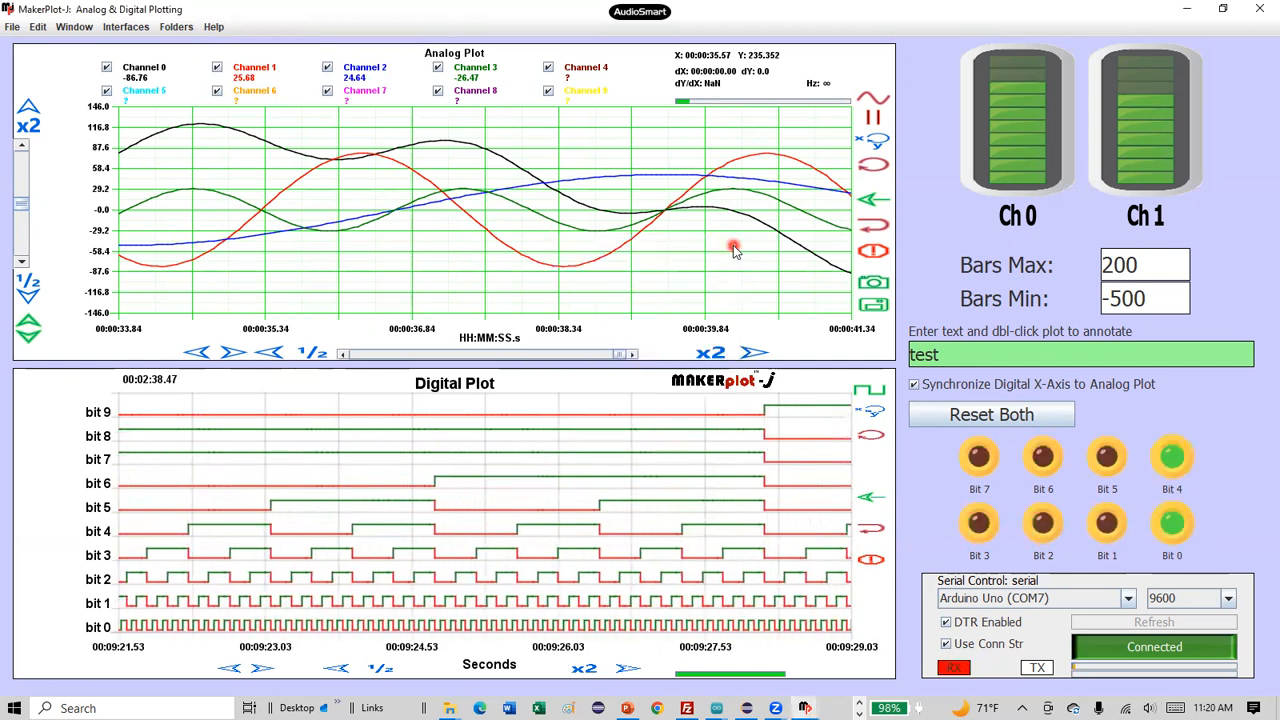
click(213, 28)
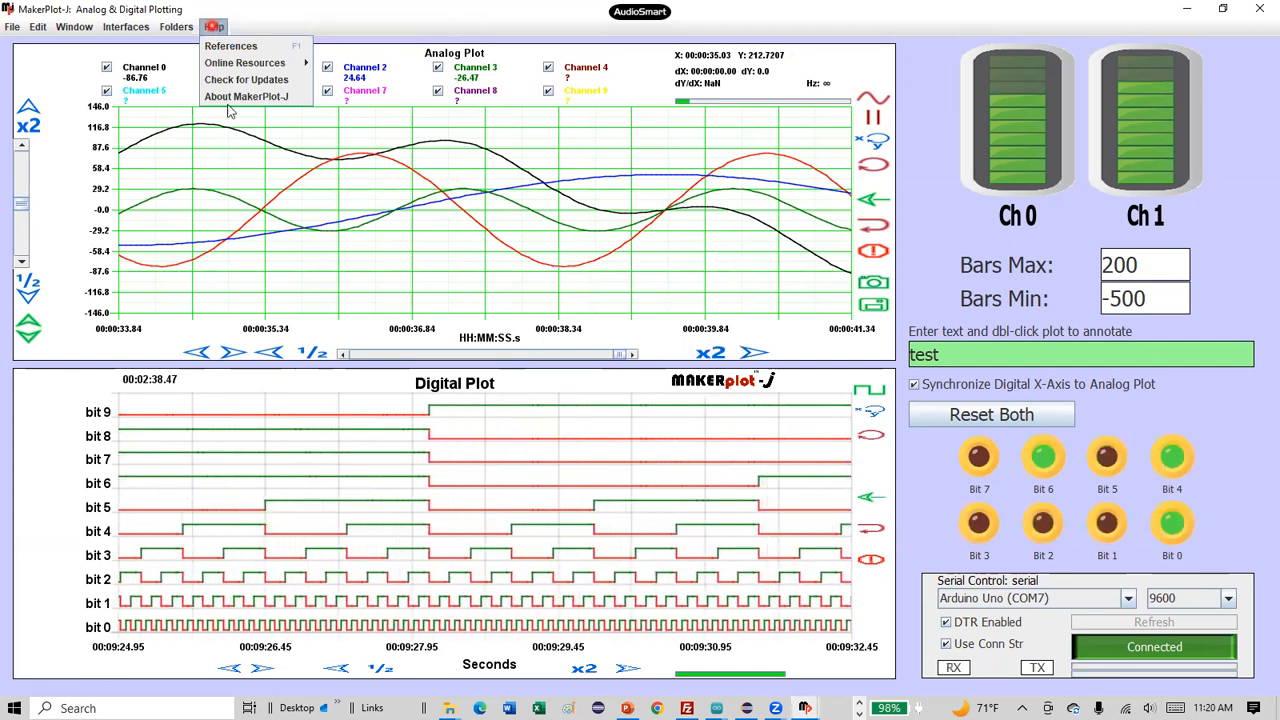
click(242, 168)
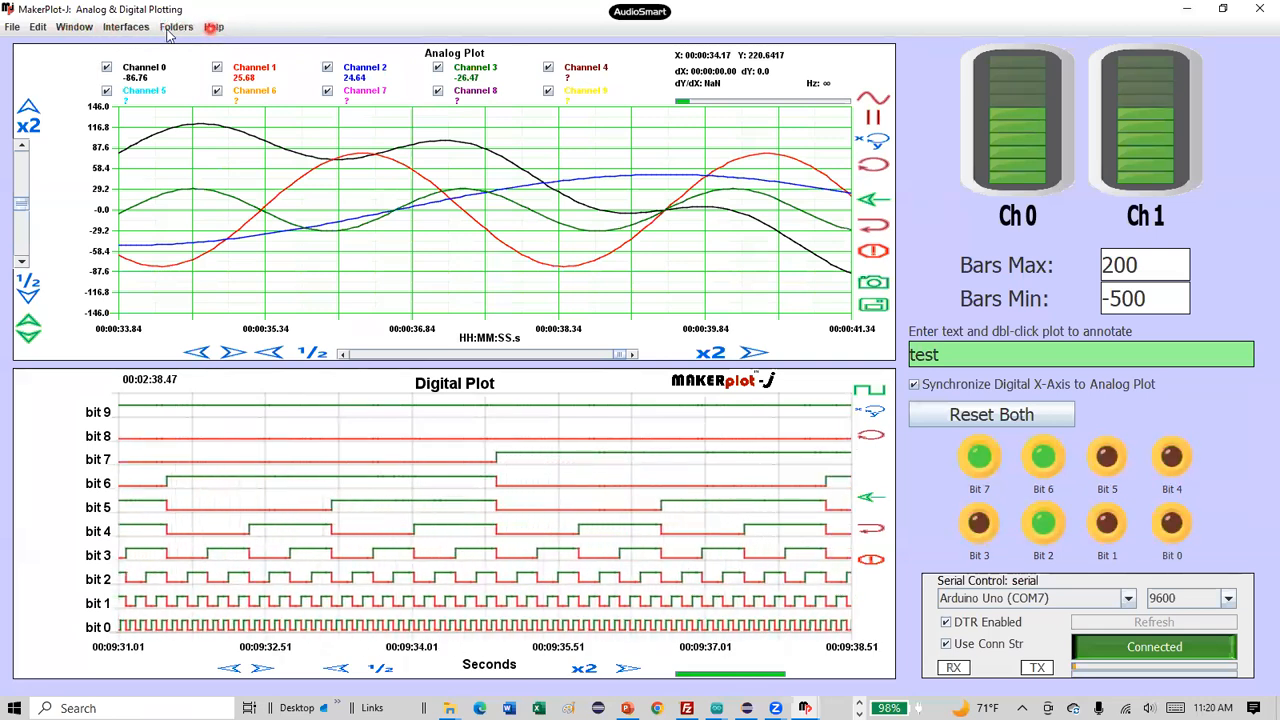
click(238, 166)
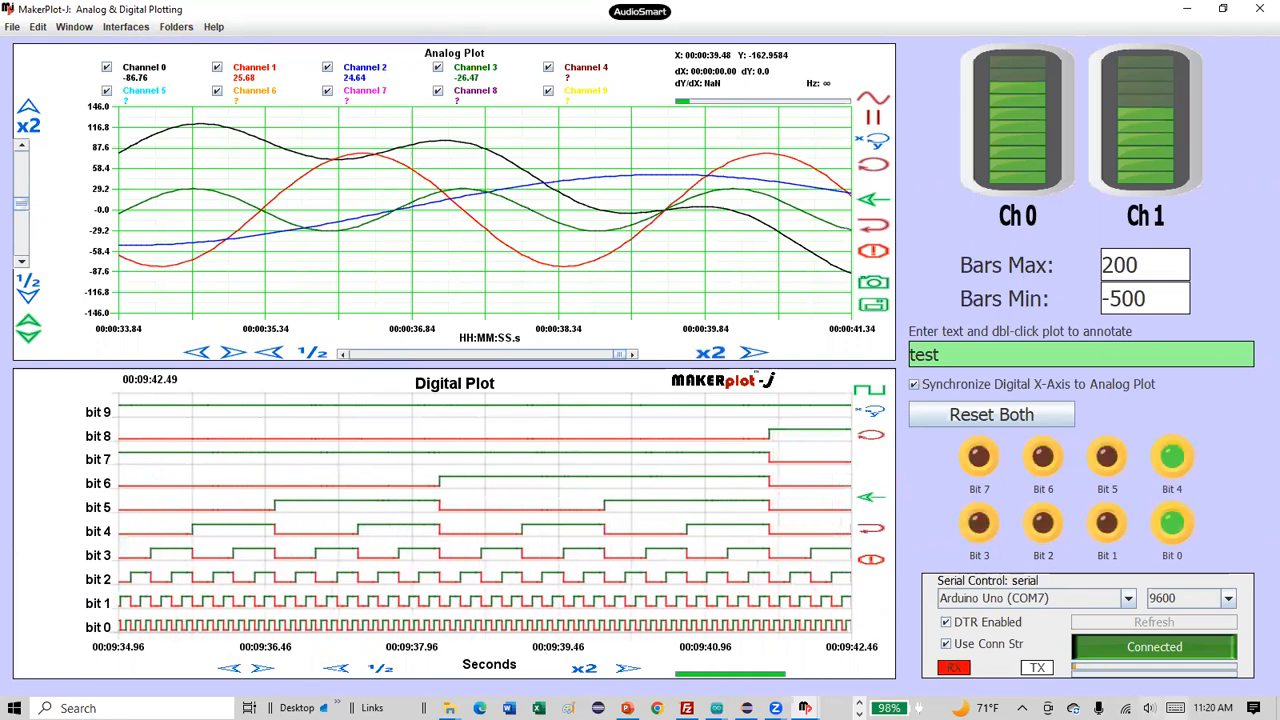
Step: Disconnect the serial control from the Arduino Uno on COM7
click(1143, 648)
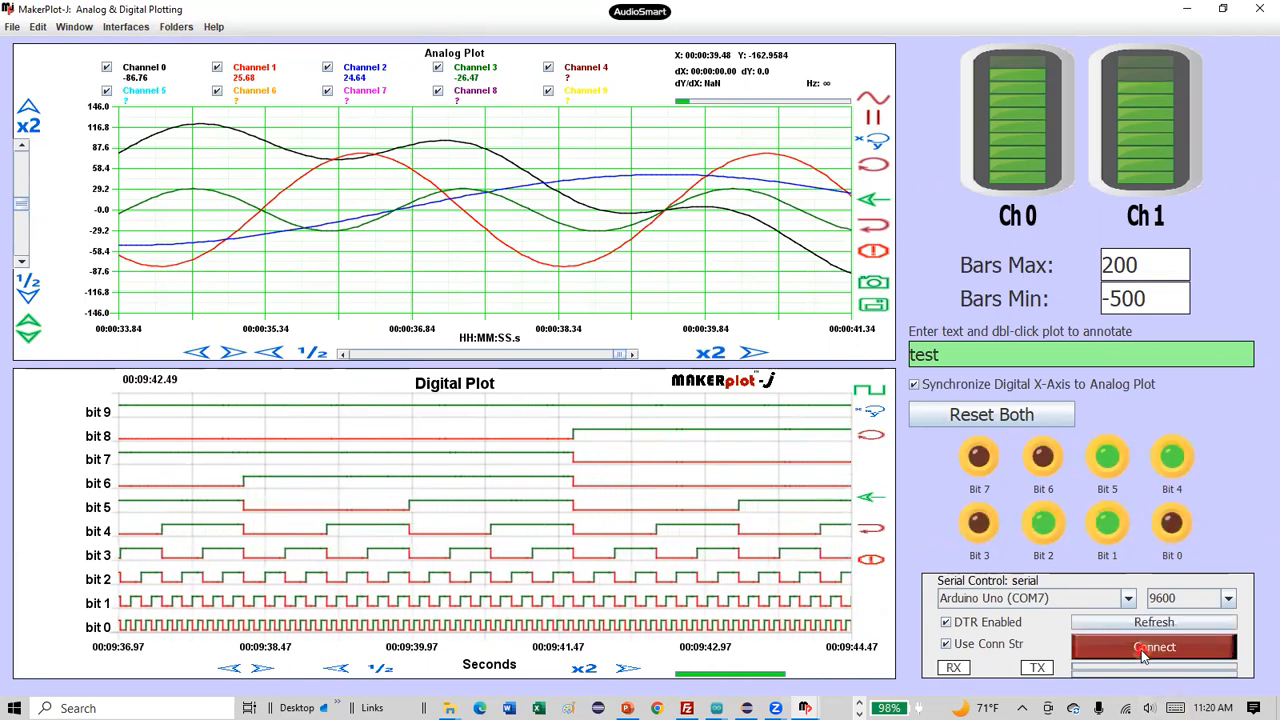